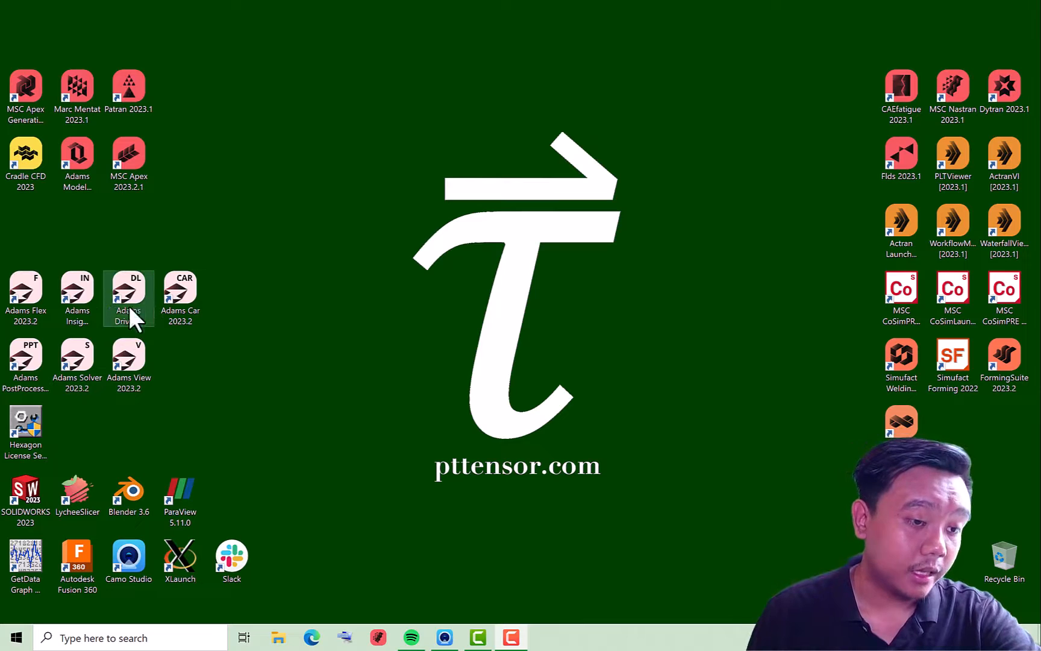
# Launch Adams View and create a new model named MODEL_1 with Earth Normal (-Global Y) gravity and MMKS units
pyautogui.click(123, 352)
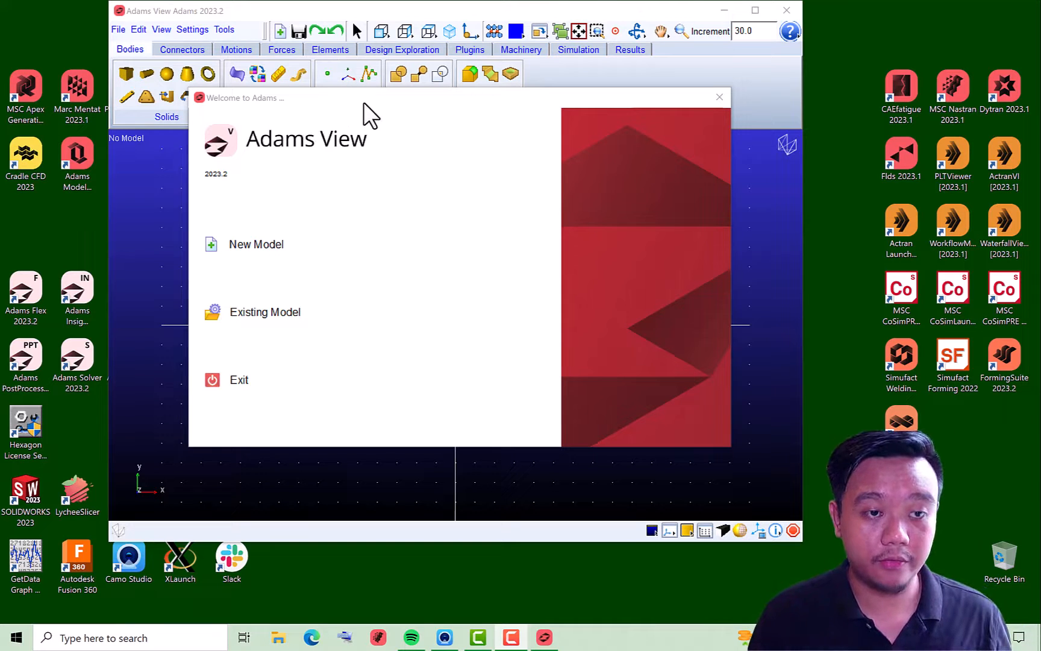
pyautogui.moveTo(363, 102); pyautogui.dragTo(393, 100)
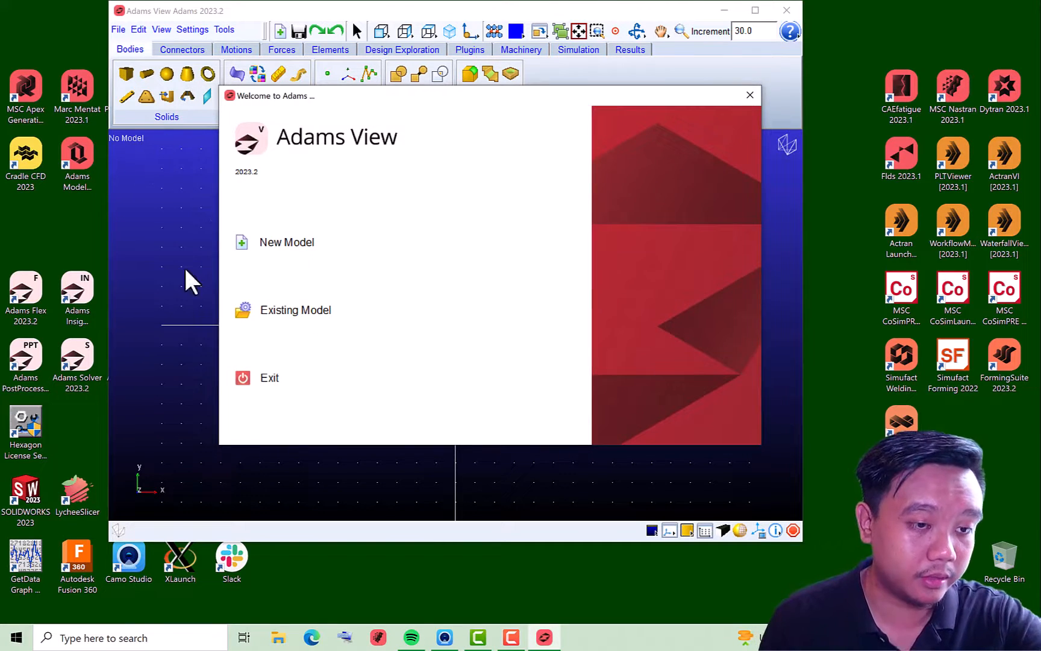
pyautogui.click(241, 246)
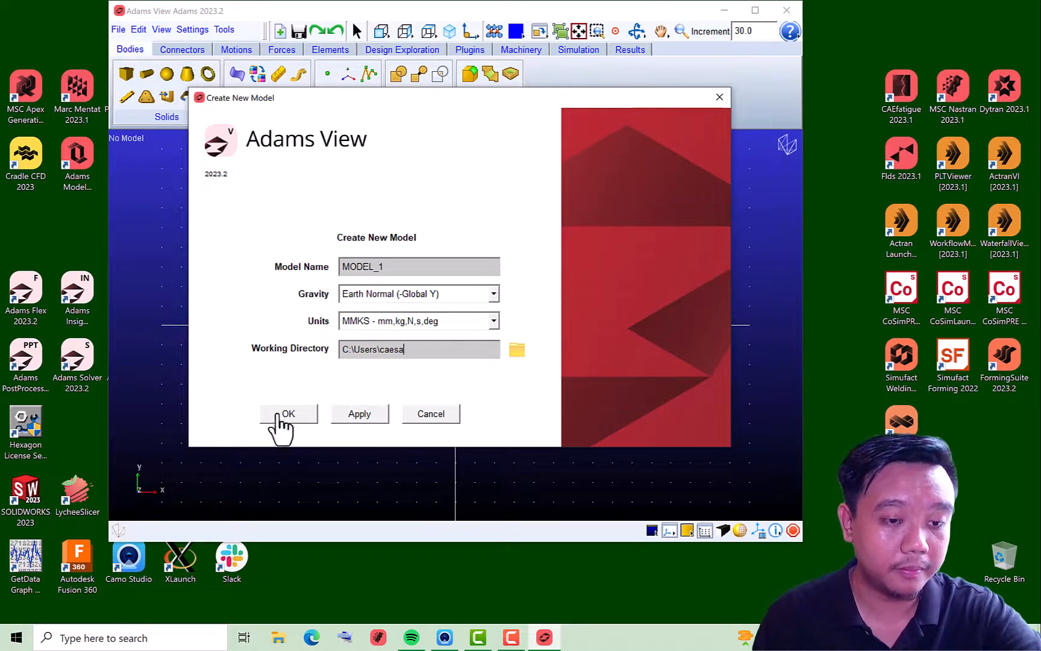
pyautogui.click(425, 321)
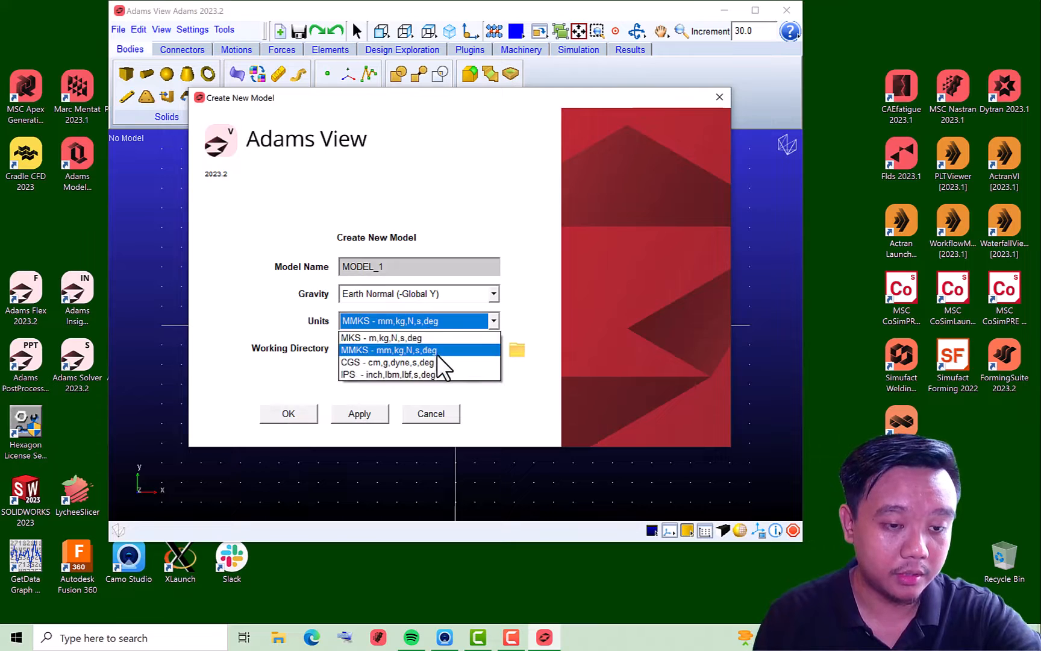
pyautogui.click(532, 183)
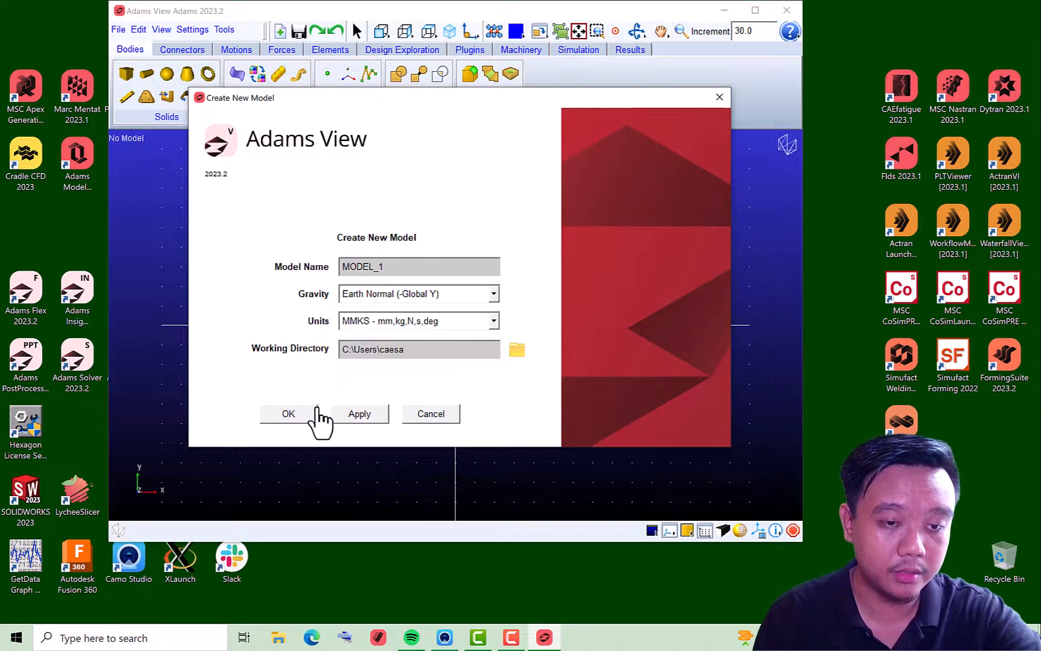
pyautogui.click(385, 295)
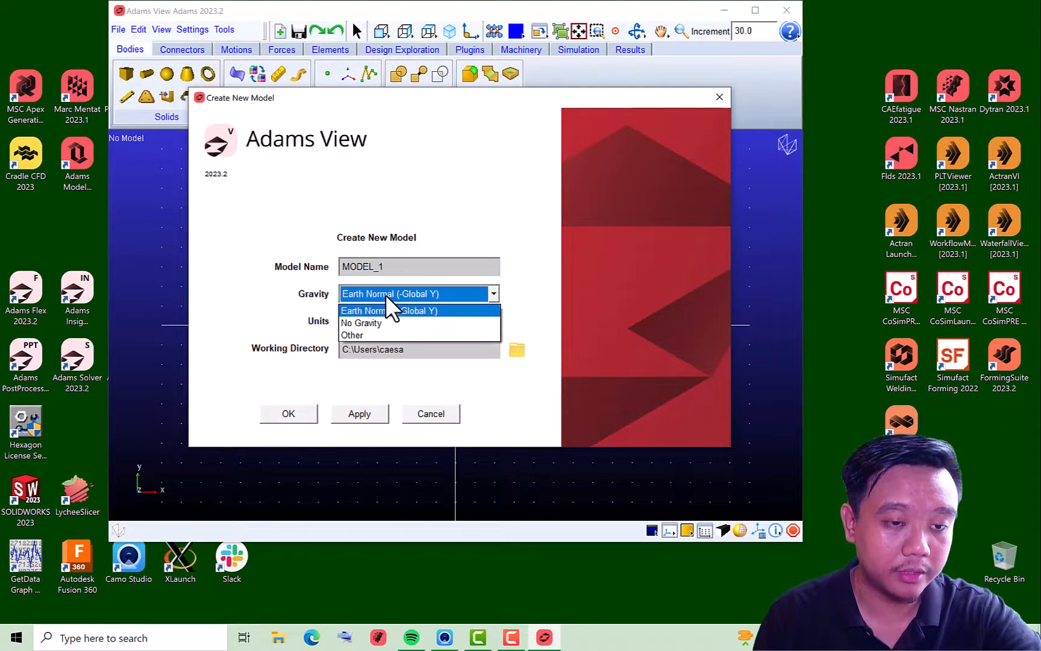
pyautogui.click(537, 205)
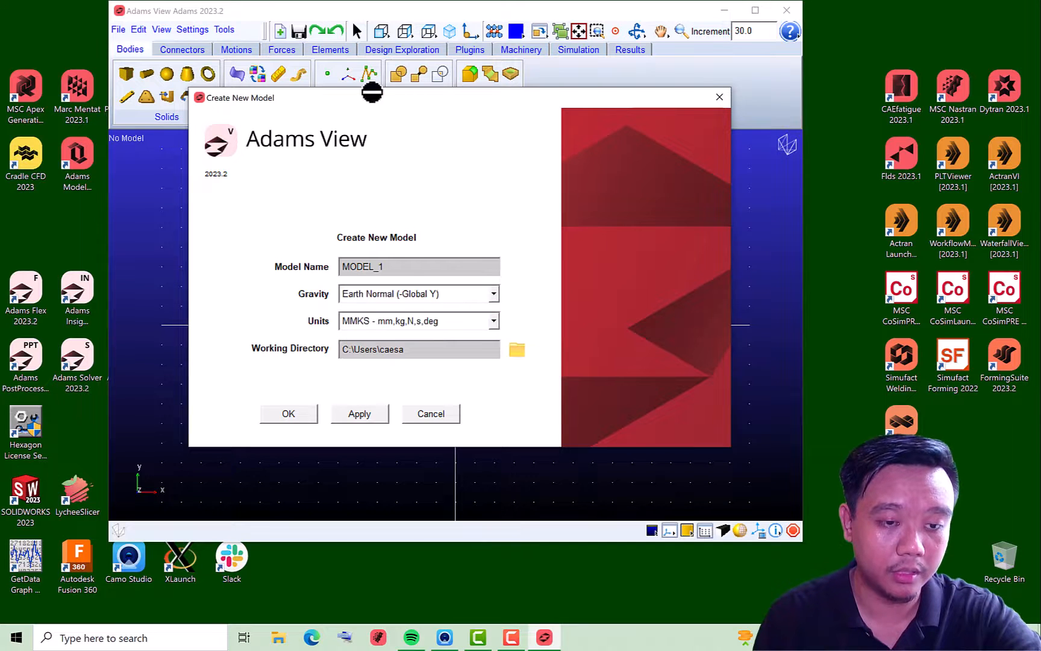
pyautogui.click(288, 413)
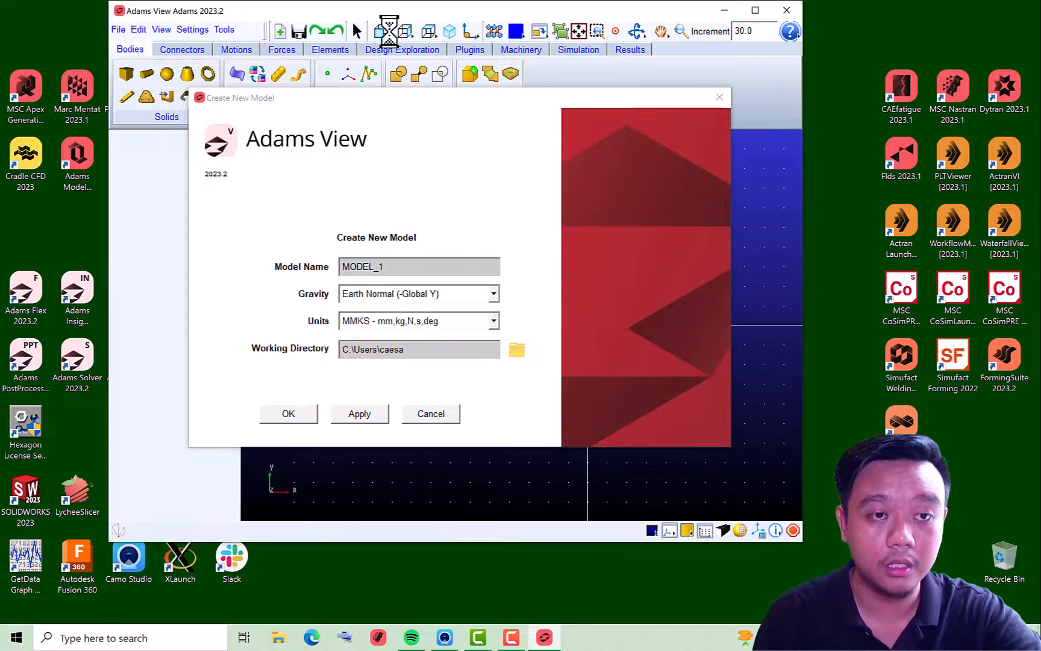
# Reposition the Adams View window on the desktop and enlarge it
pyautogui.moveTo(392, 10); pyautogui.dragTo(502, 38)
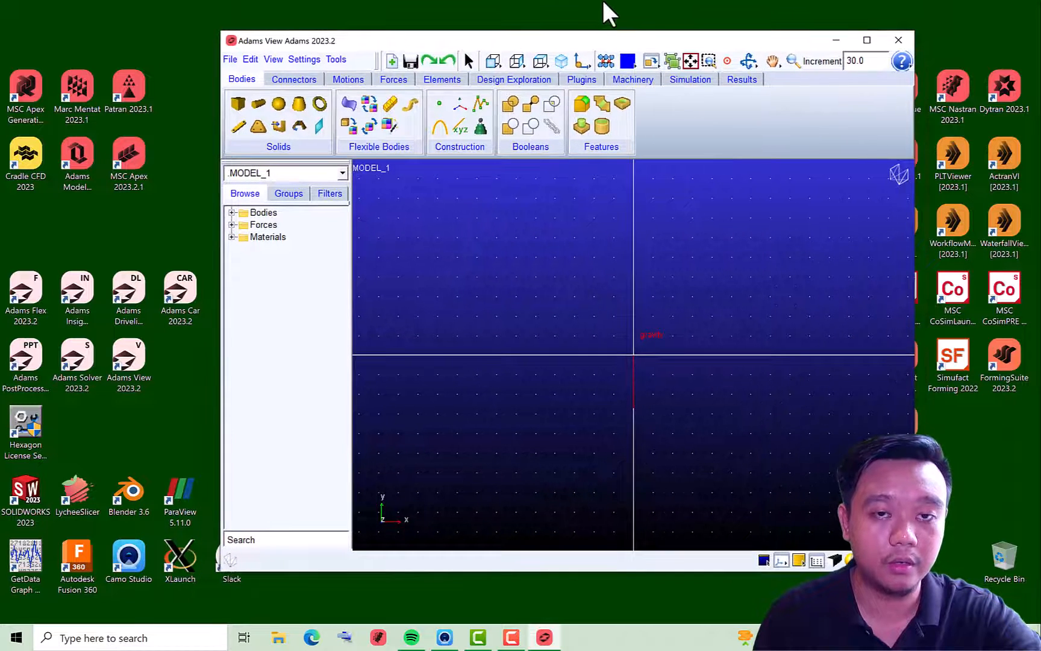
pyautogui.click(649, 9)
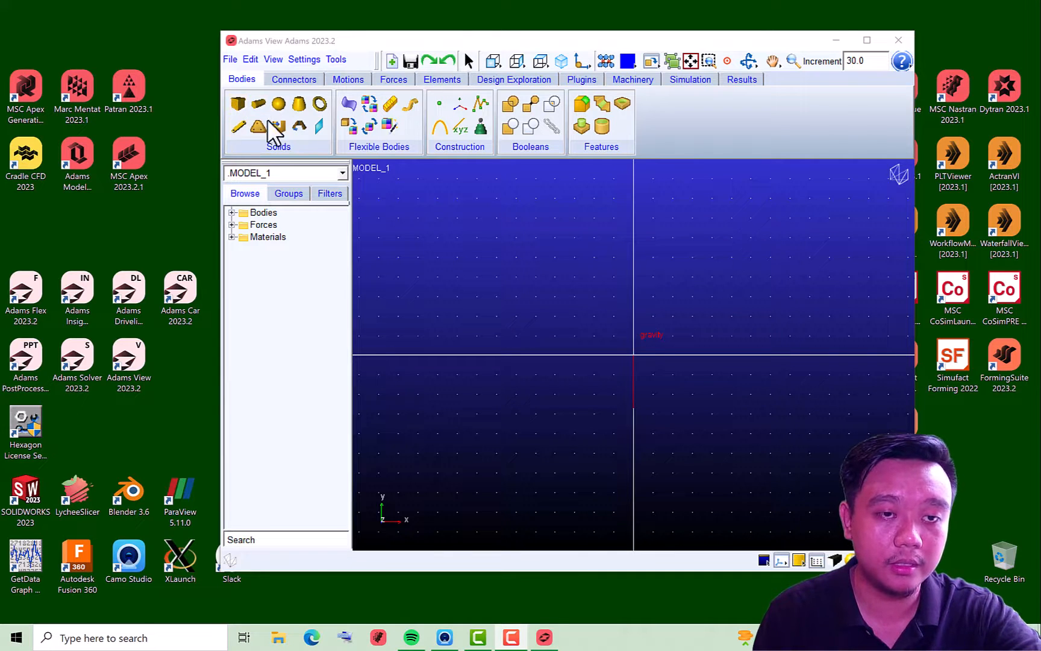
pyautogui.moveTo(446, 43); pyautogui.dragTo(477, 26)
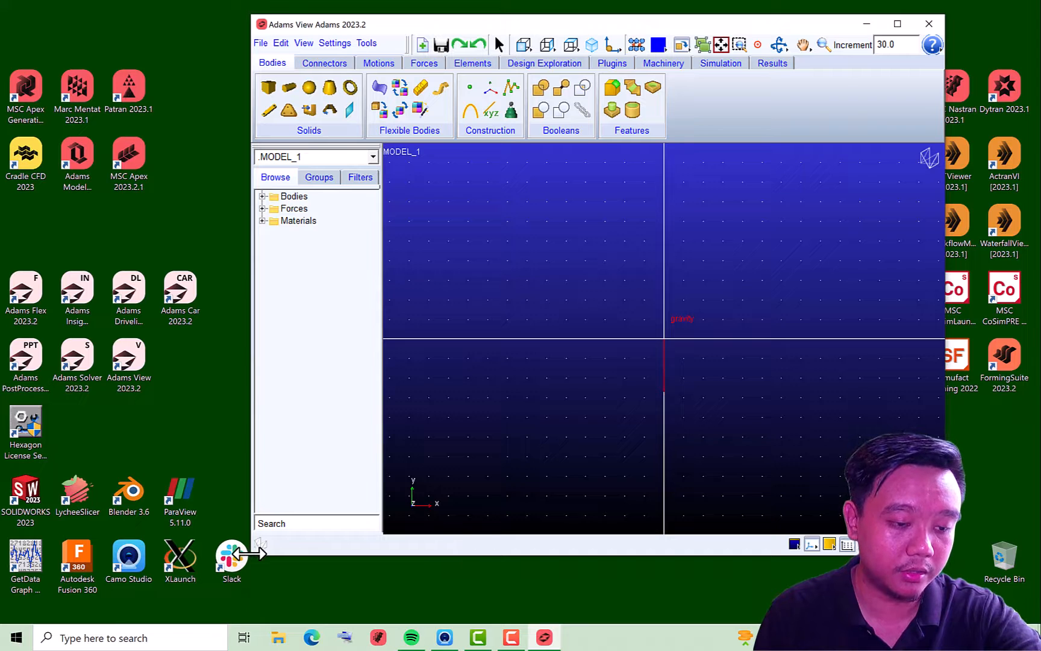
pyautogui.moveTo(252, 555); pyautogui.dragTo(161, 588)
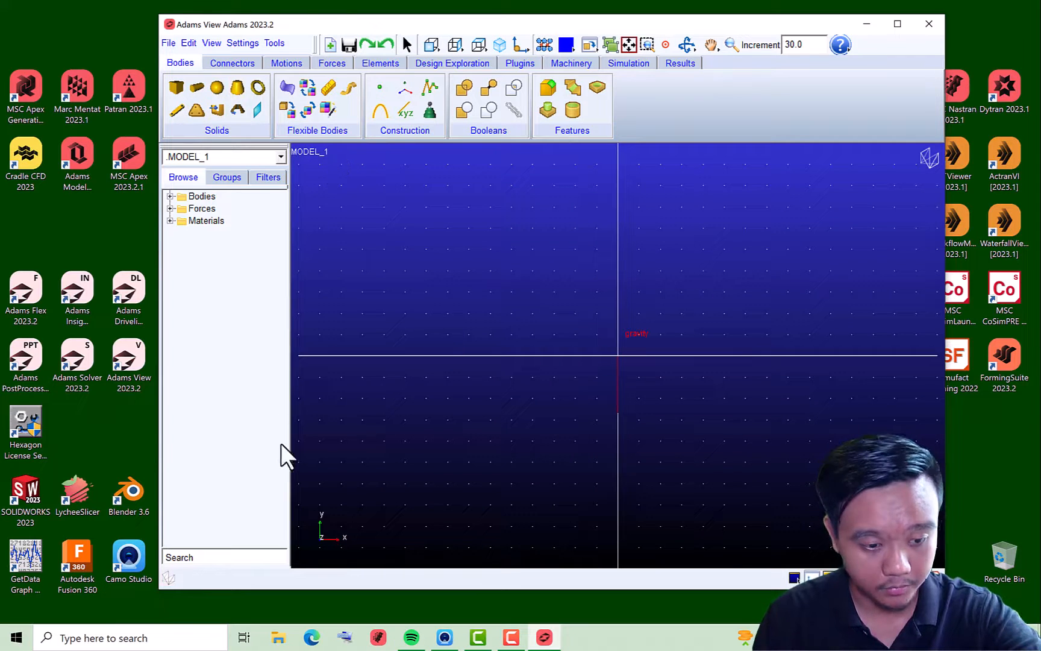
# Start a file import and set its file type to Parasolid (*.xmt_txt, *.x_t, *.xmt_bin, *.x_b)
pyautogui.click(169, 46)
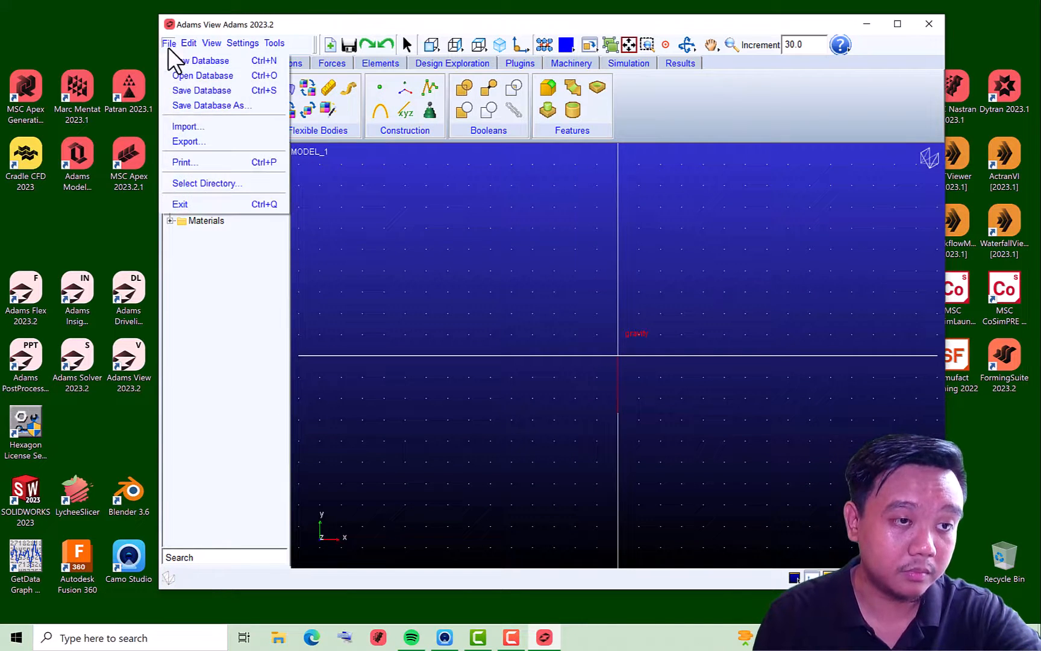
pyautogui.click(205, 127)
pyautogui.moveTo(527, 288); pyautogui.dragTo(590, 225)
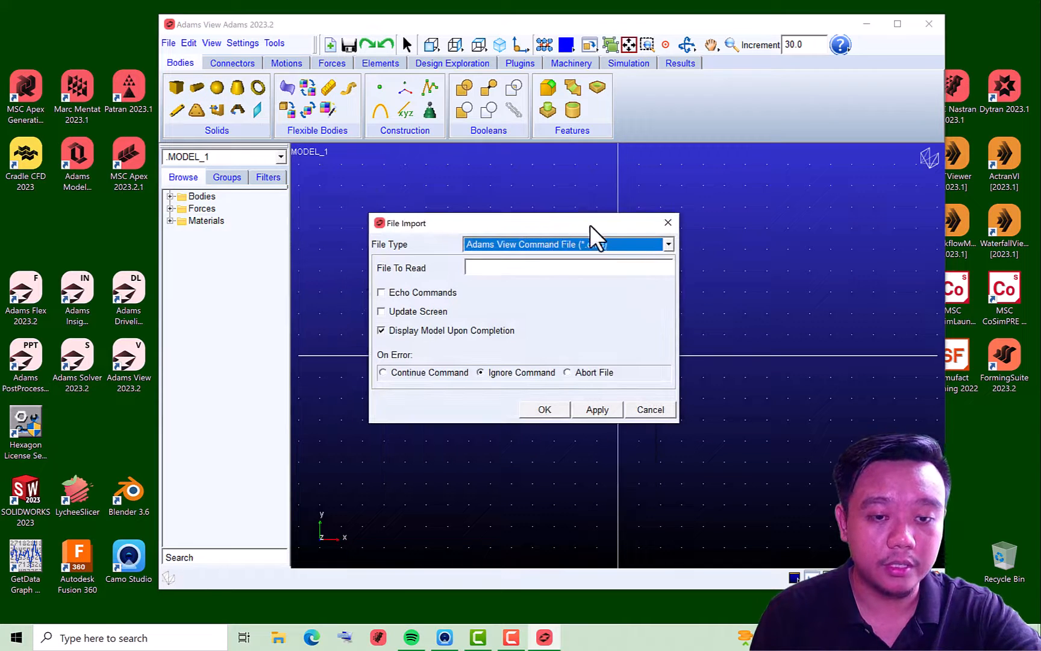
pyautogui.click(646, 244)
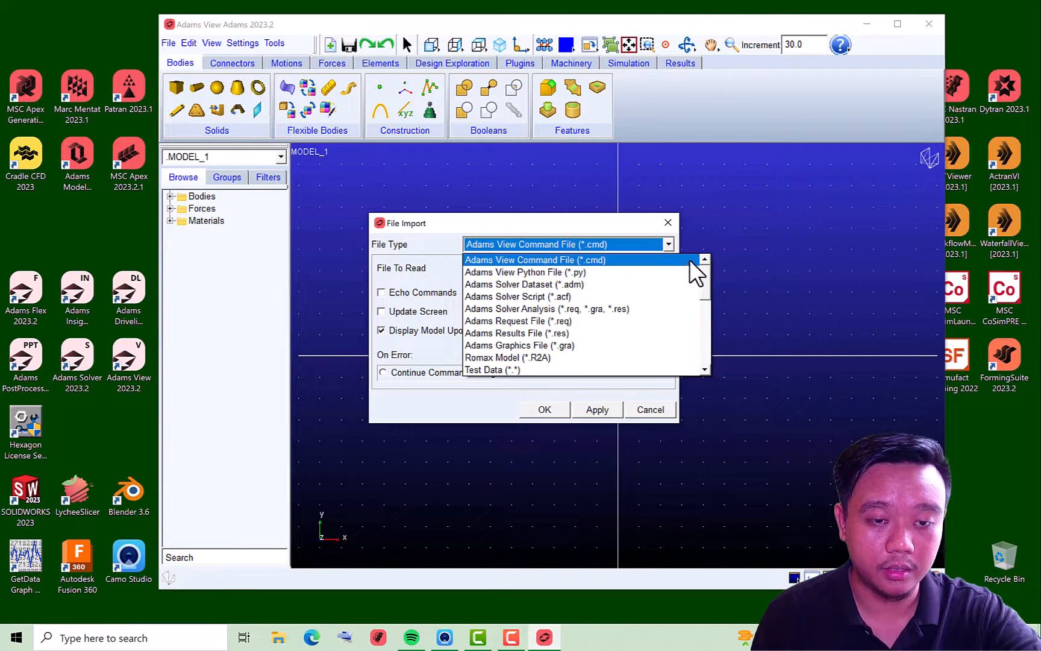
pyautogui.moveTo(707, 285); pyautogui.dragTo(705, 320)
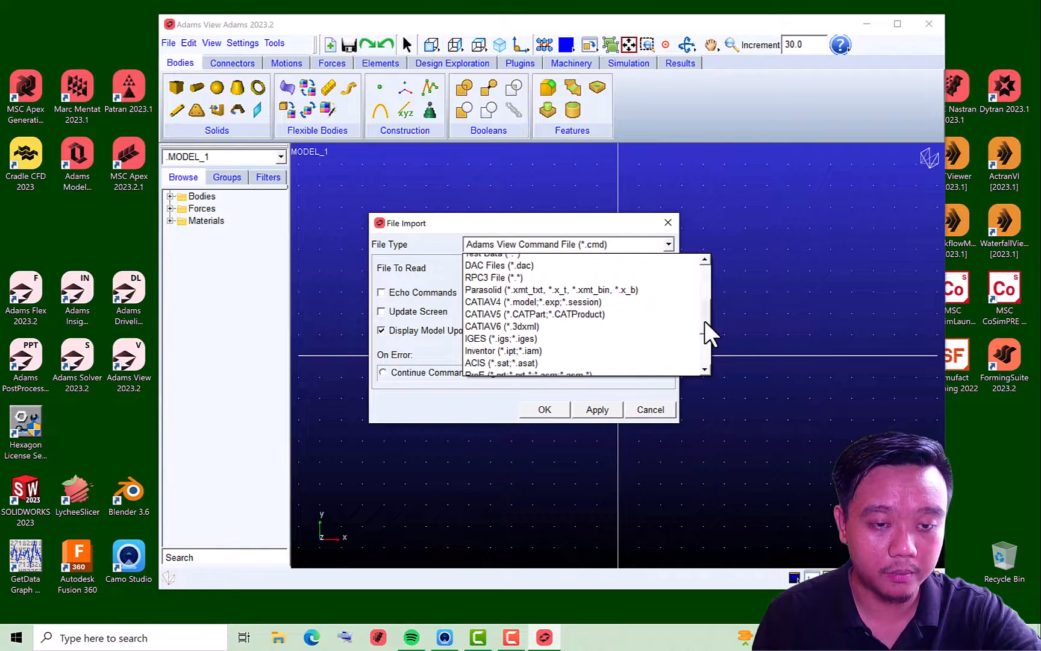
pyautogui.click(590, 288)
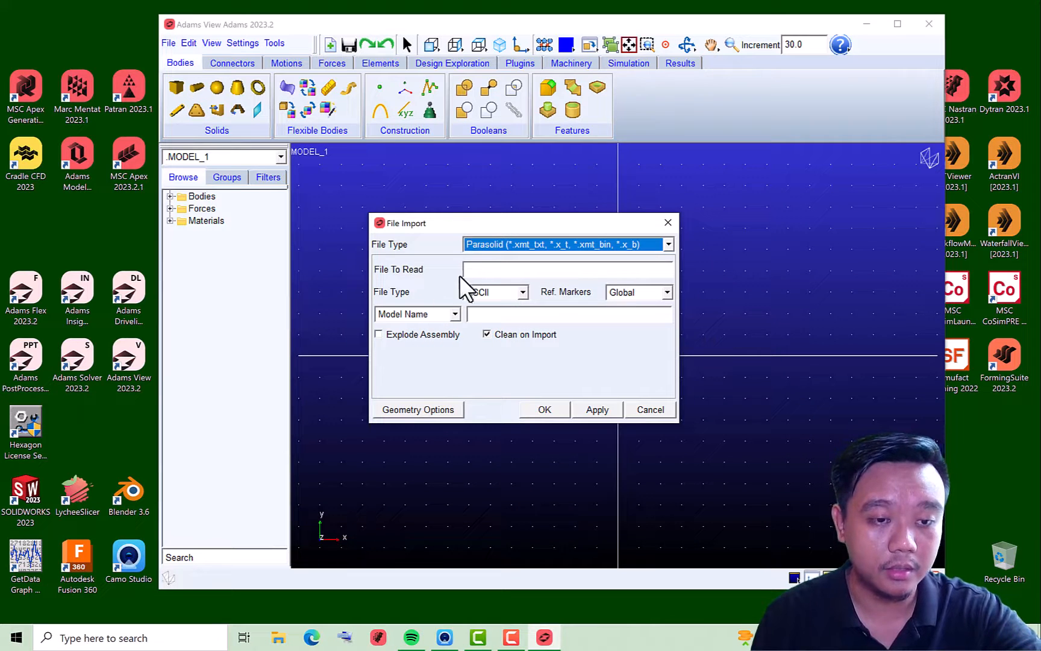
# Choose the piston_assembly file from the connecting_rod_assembly folder as the file to read
pyautogui.click(500, 270)
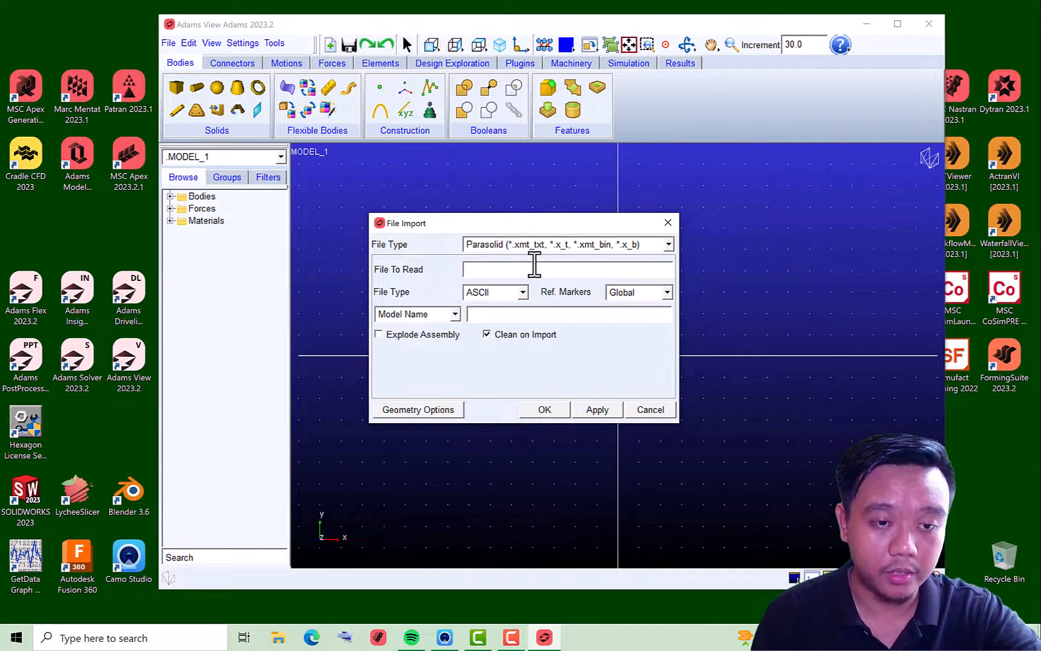
pyautogui.rightClick(529, 274)
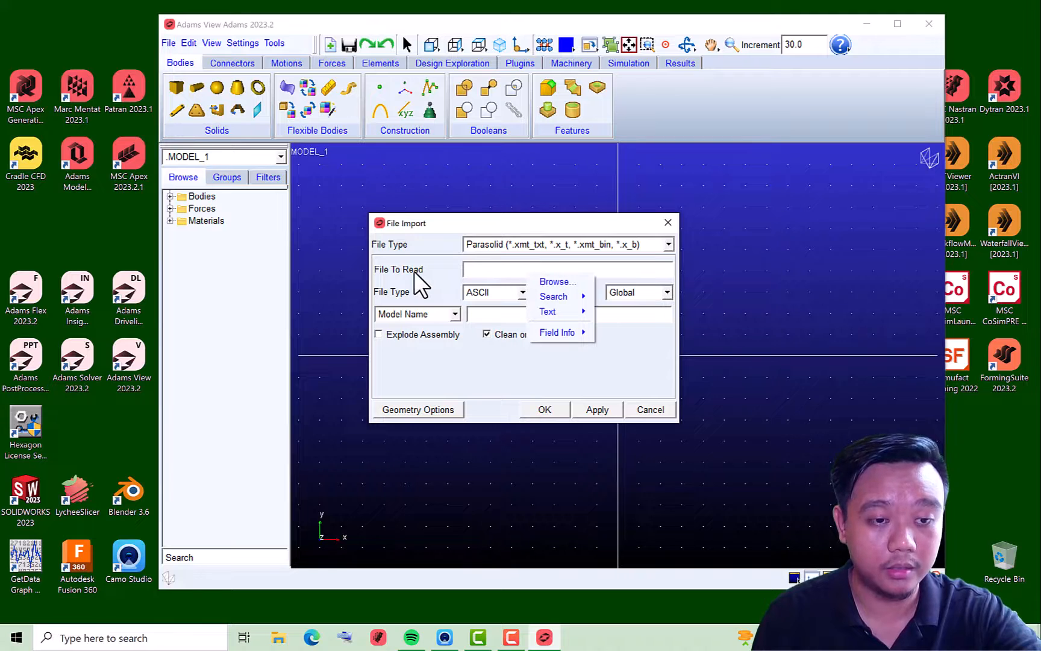
pyautogui.click(570, 281)
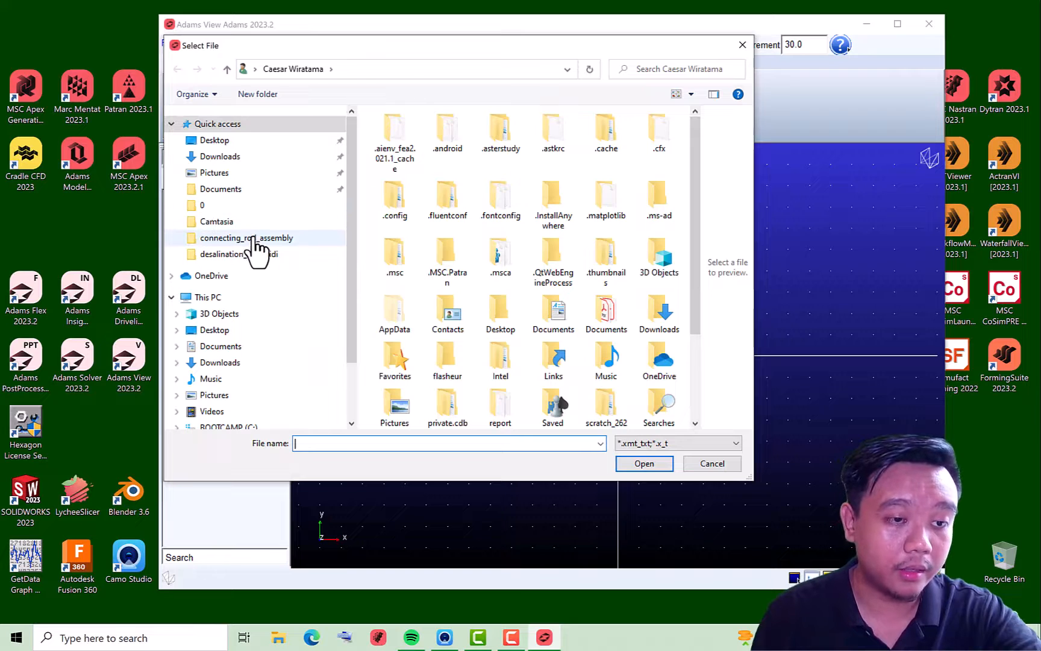
pyautogui.click(296, 238)
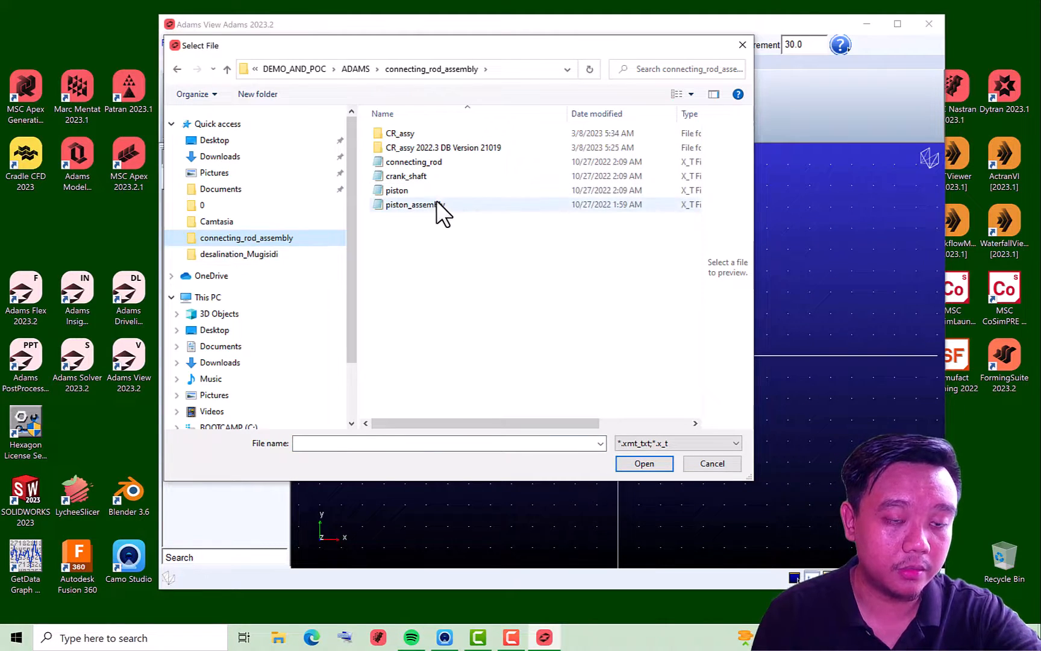
pyautogui.moveTo(571, 114); pyautogui.dragTo(510, 114)
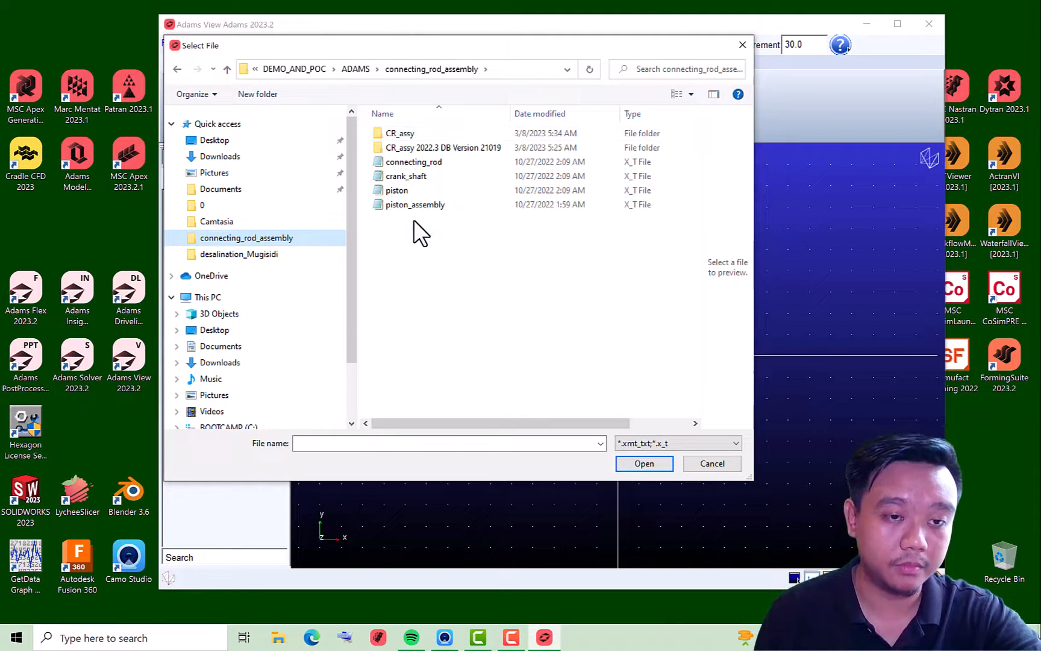
pyautogui.click(455, 206)
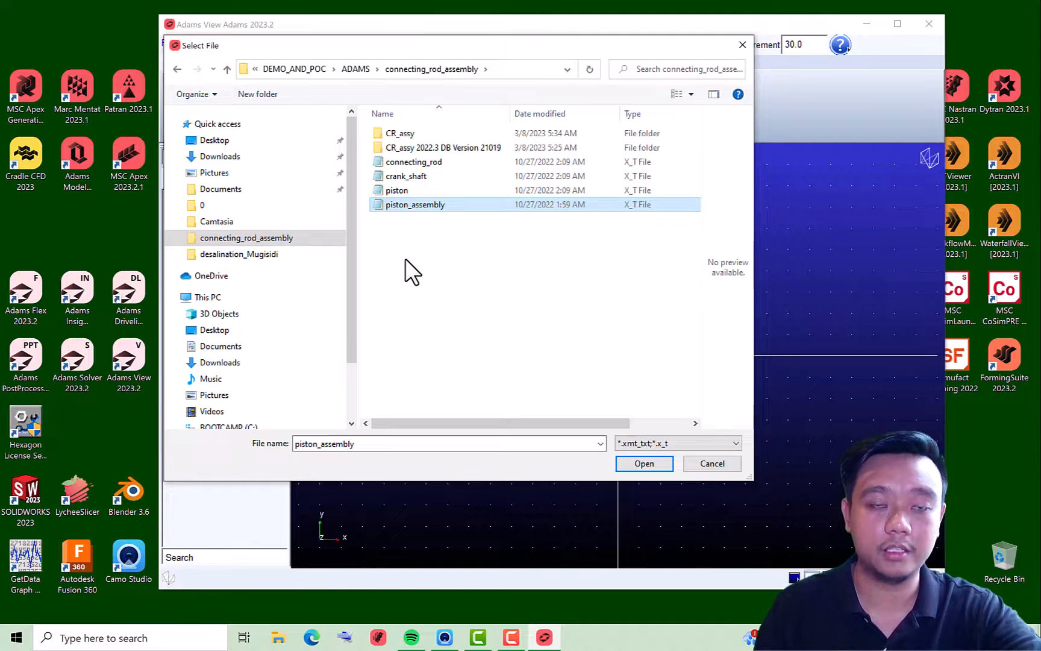
pyautogui.click(655, 461)
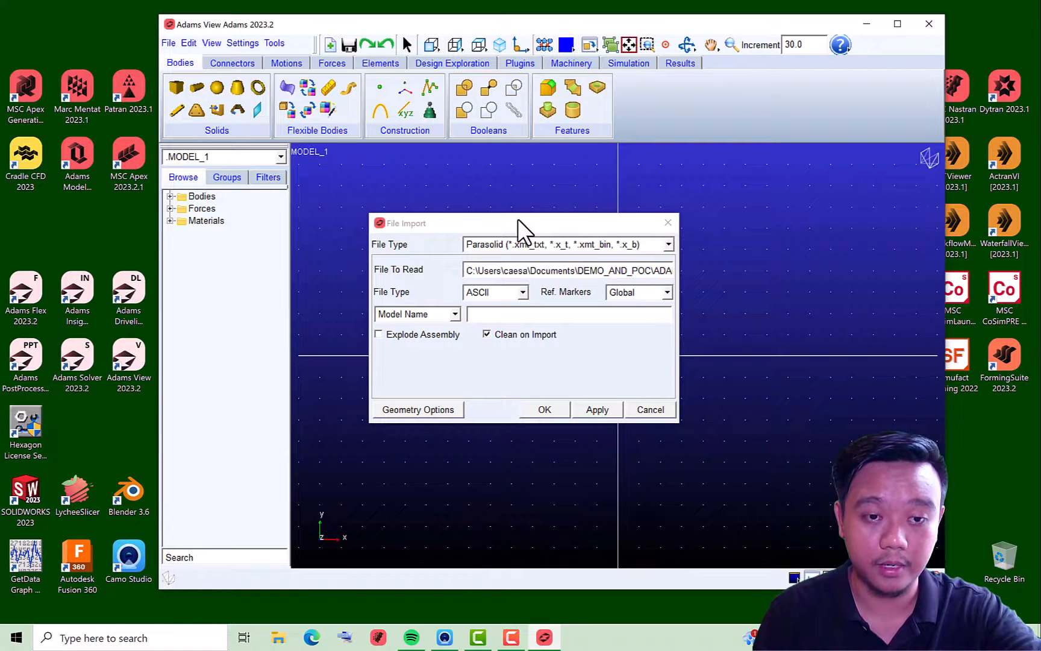
# Enter piston_assy as the model name and import the Parasolid geometry
pyautogui.moveTo(521, 221); pyautogui.dragTo(538, 212)
pyautogui.click(523, 305)
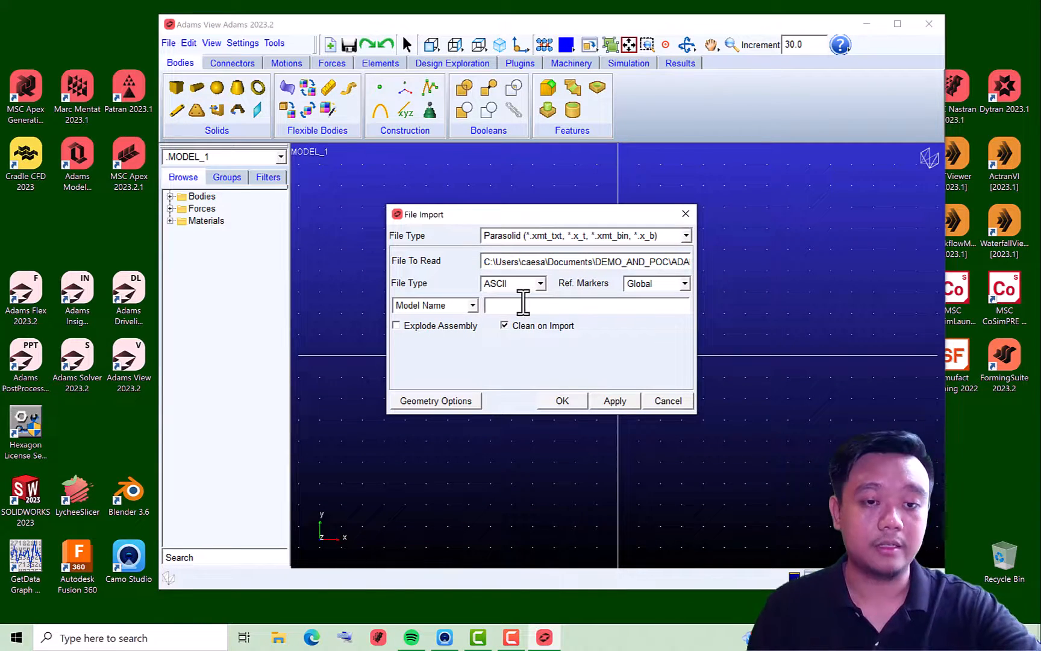
pyautogui.write('p')
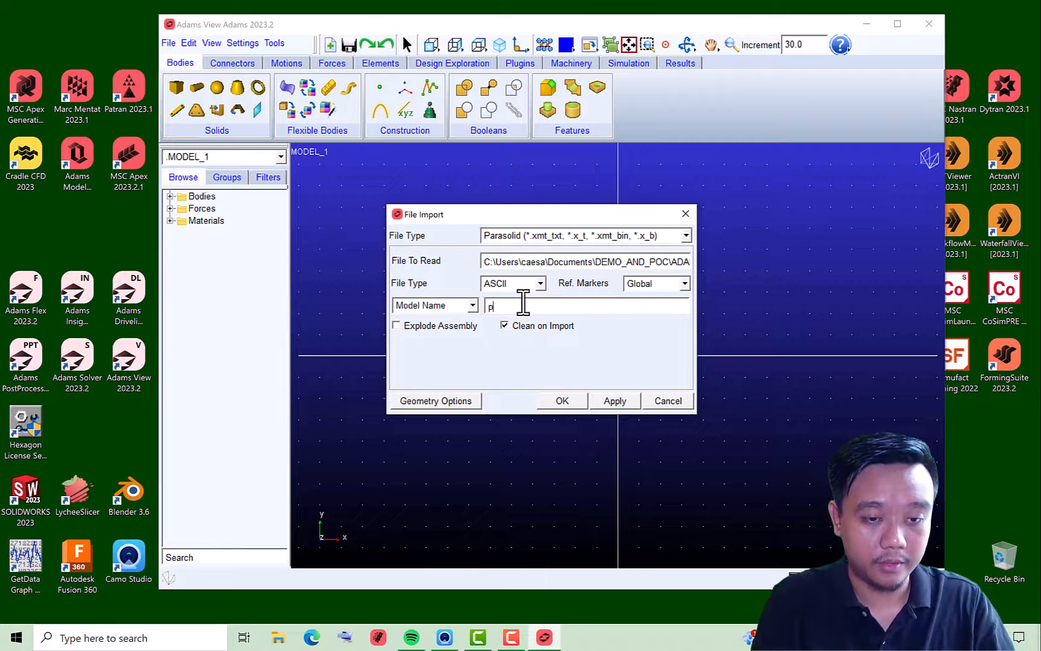
pyautogui.write('istom')
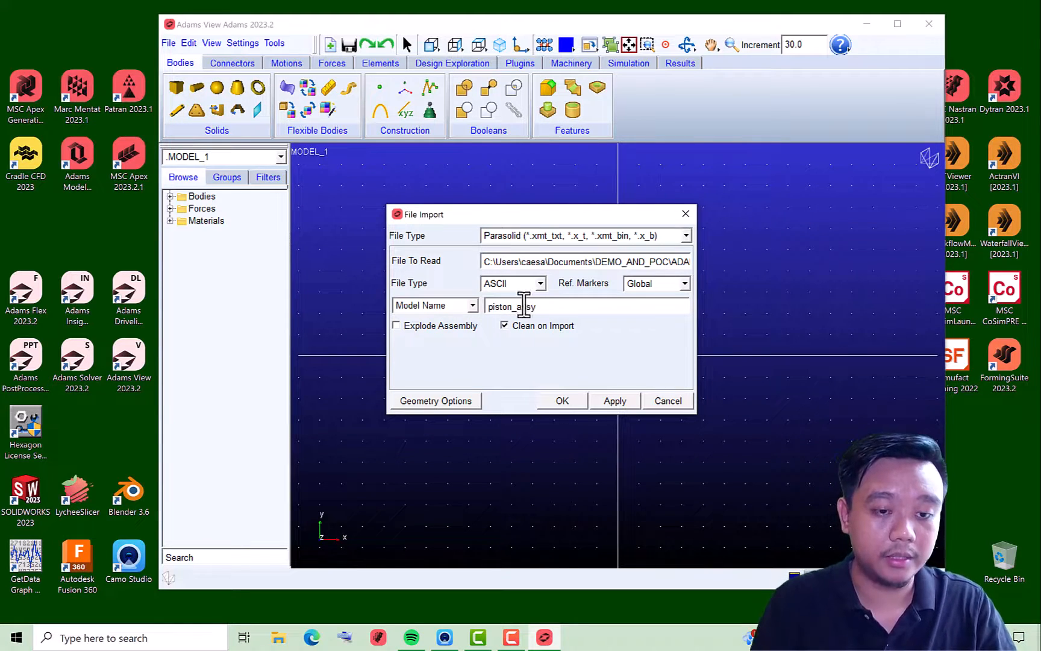
pyautogui.click(562, 402)
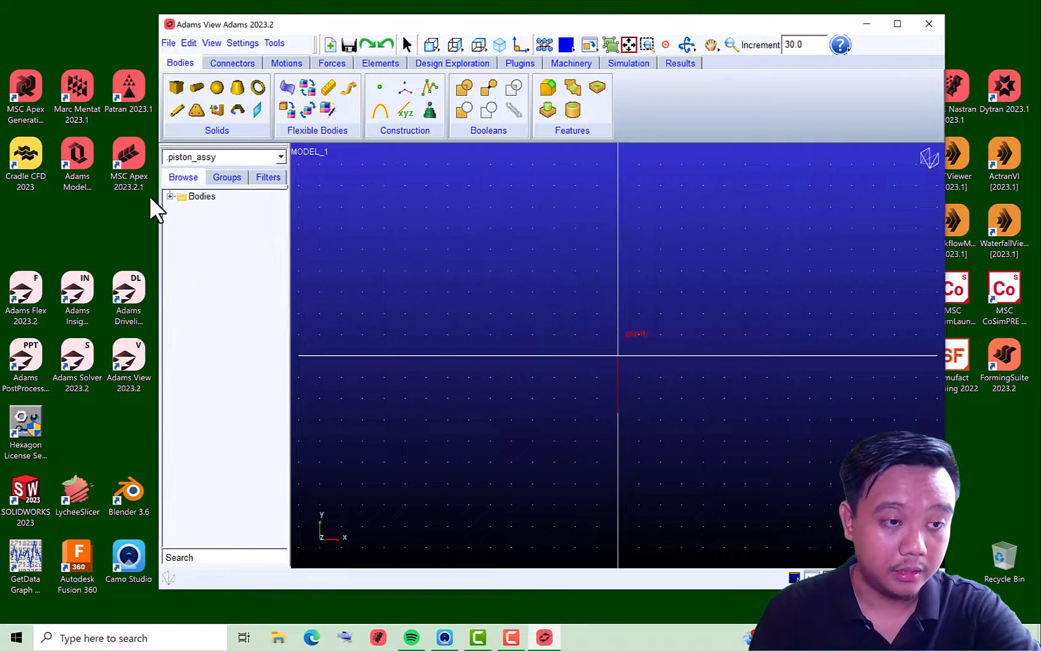
# Expand the list of bodies, display the piston_assy model in the graphics area and maximize the window
pyautogui.click(170, 196)
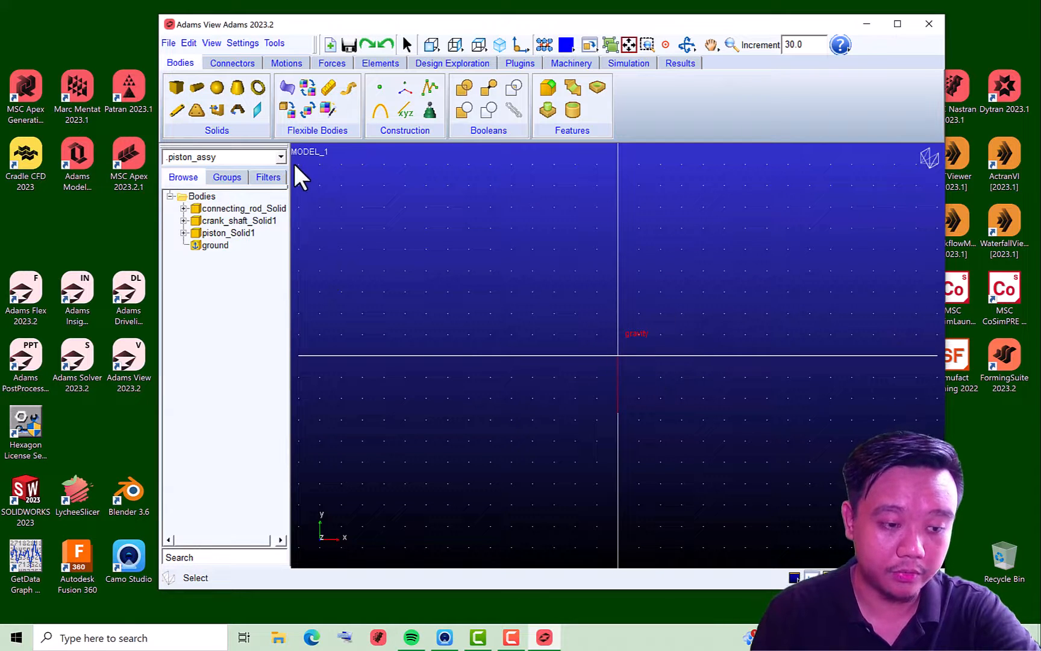
pyautogui.click(258, 156)
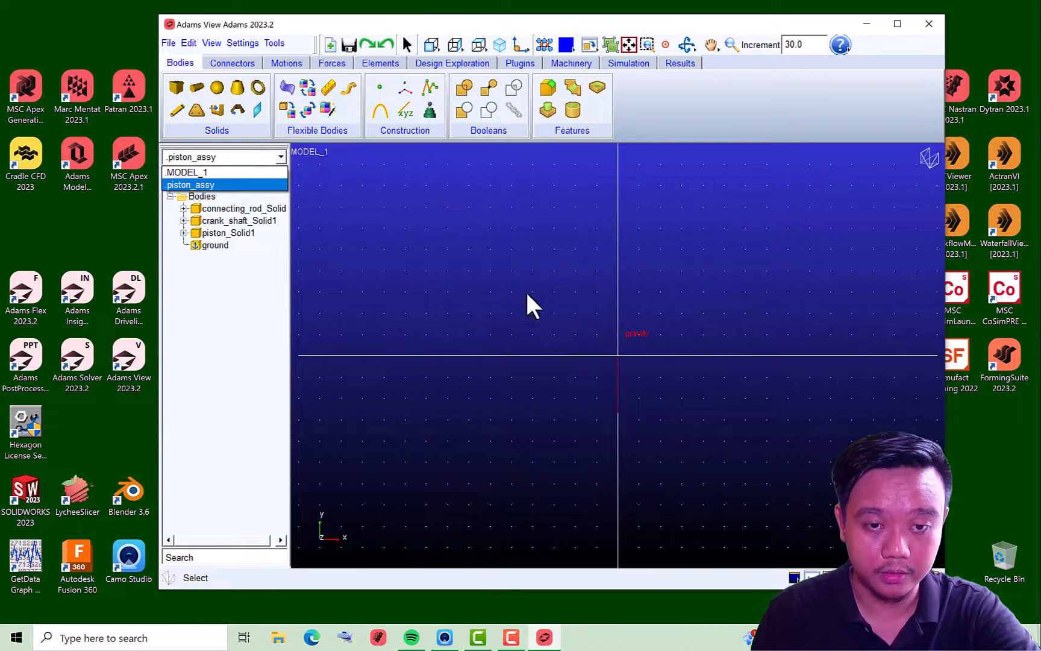
pyautogui.click(207, 174)
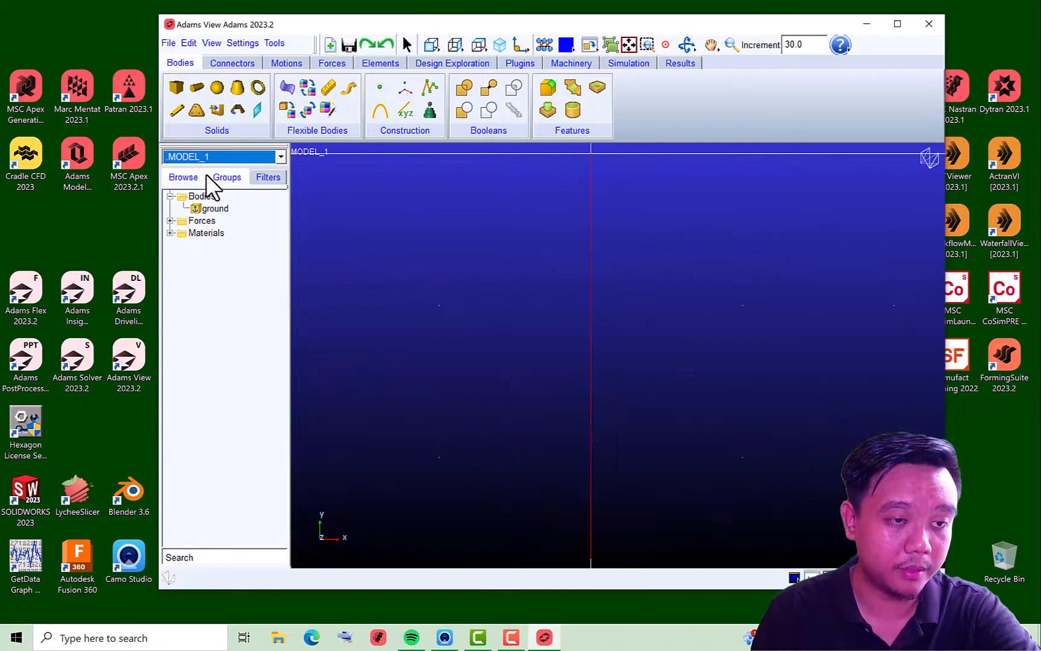
pyautogui.click(230, 158)
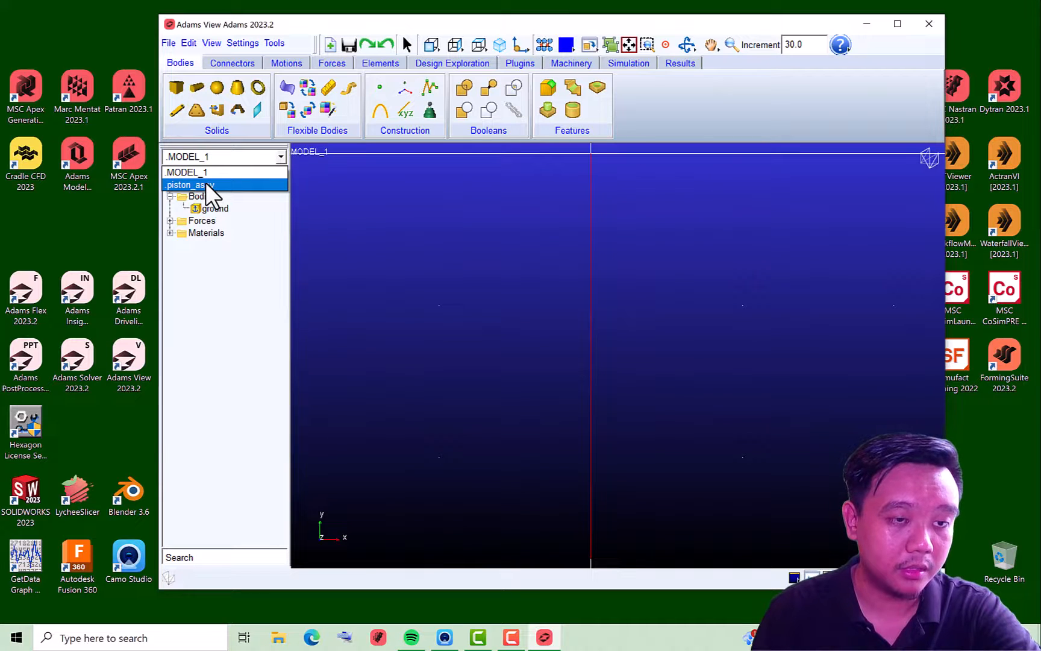
pyautogui.click(206, 184)
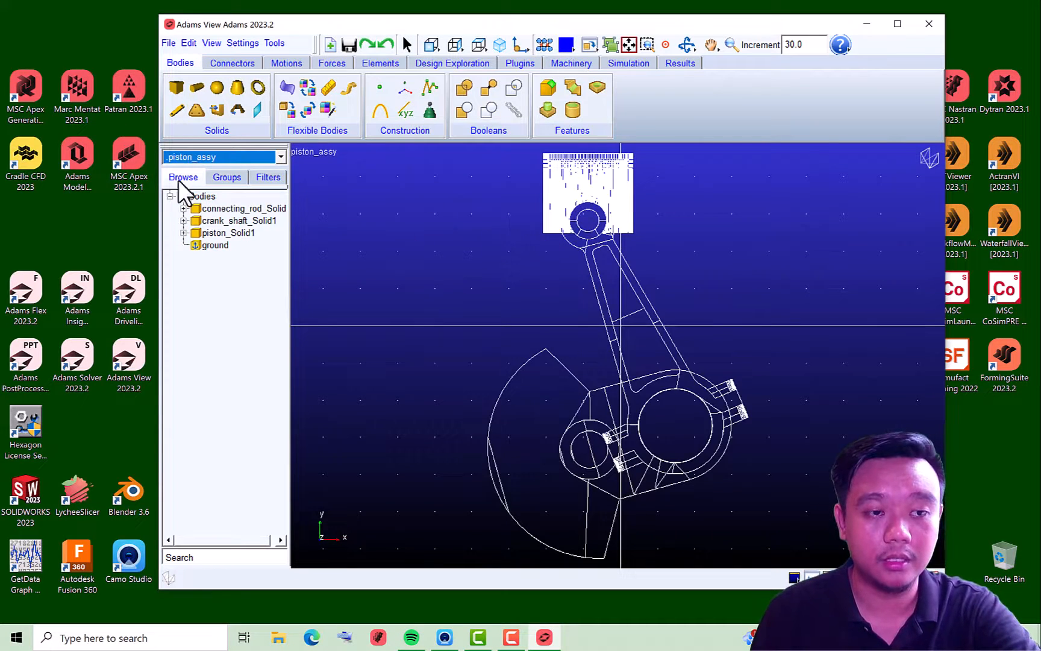
pyautogui.click(232, 157)
pyautogui.click(200, 319)
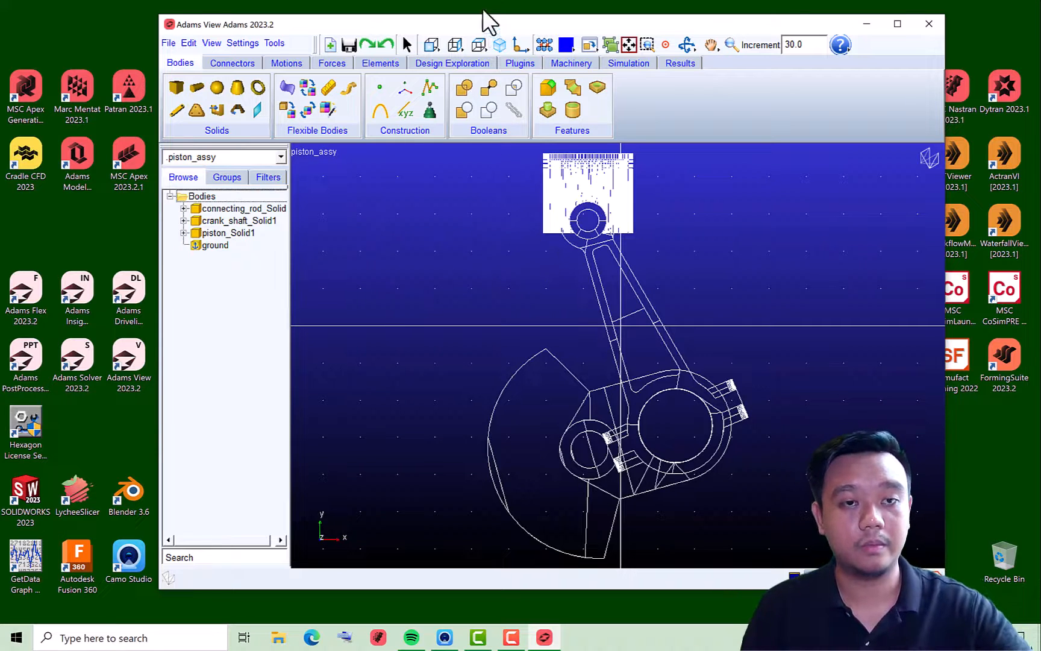
pyautogui.doubleClick(473, 28)
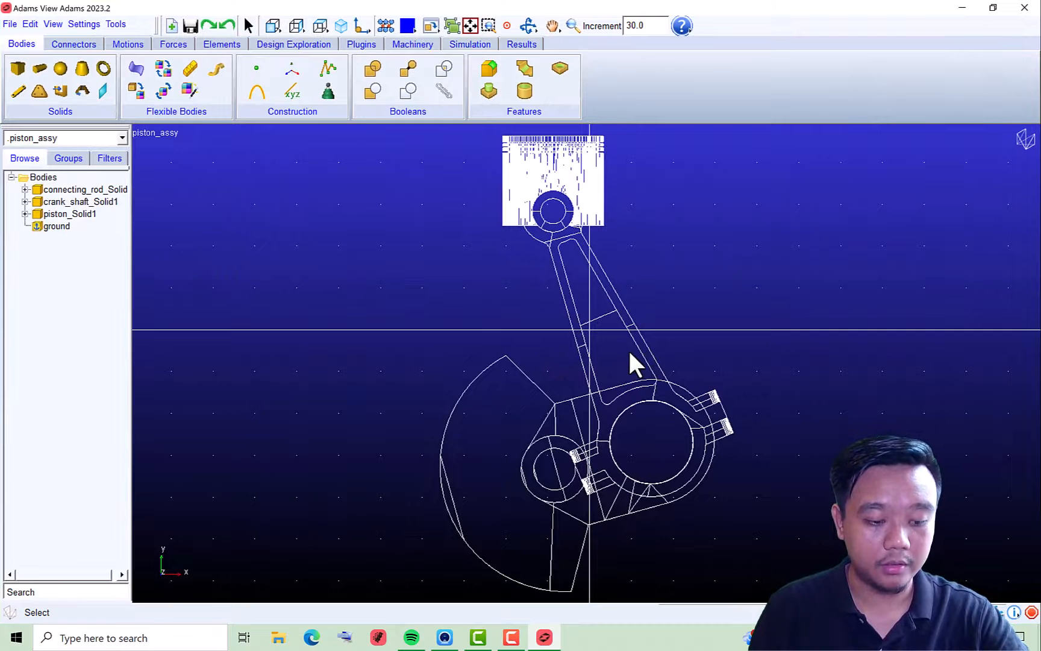
# Examine the imported wireframe assembly of piston, connecting rod and crankshaft in three dimensions
pyautogui.press('t')
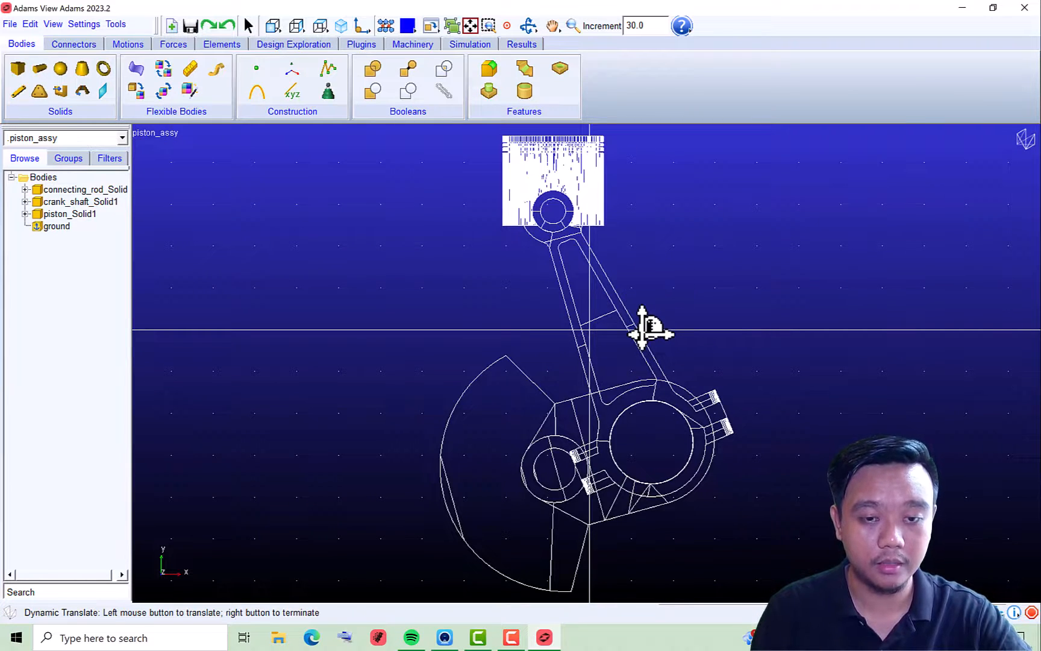
pyautogui.moveTo(639, 331)
pyautogui.mouseDown()
pyautogui.moveTo(651, 288)
pyautogui.moveTo(586, 316)
pyautogui.moveTo(672, 340)
pyautogui.moveTo(662, 328)
pyautogui.moveTo(611, 325)
pyautogui.moveTo(674, 317)
pyautogui.moveTo(604, 337)
pyautogui.moveTo(654, 328)
pyautogui.moveTo(597, 304)
pyautogui.moveTo(623, 341)
pyautogui.moveTo(627, 321)
pyautogui.mouseUp()
pyautogui.press('r')
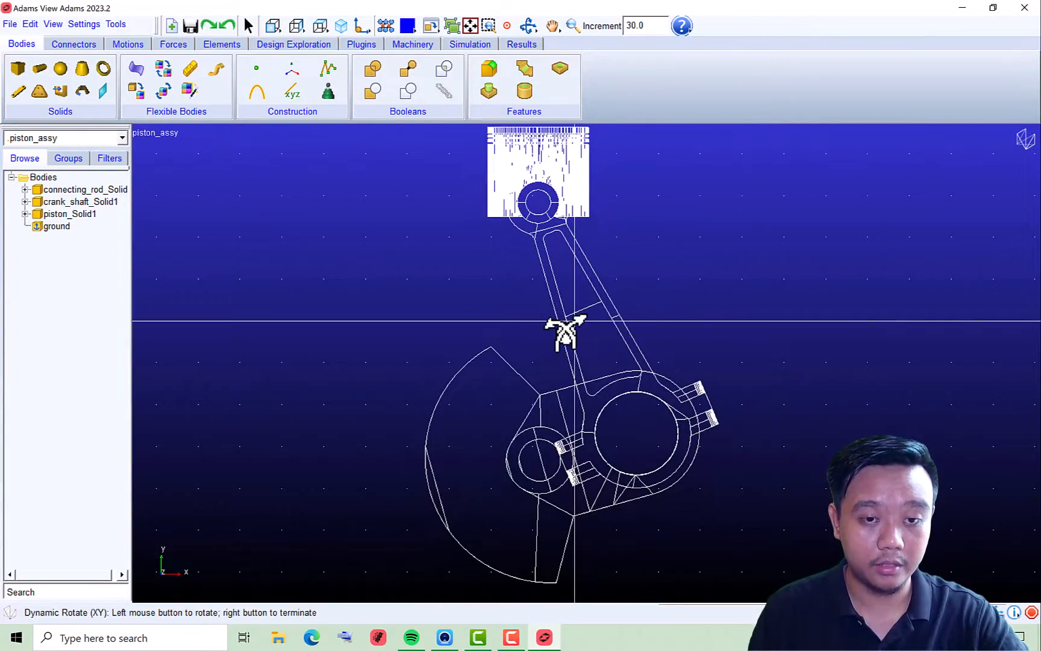
pyautogui.moveTo(562, 332); pyautogui.dragTo(614, 339)
pyautogui.press('z')
pyautogui.press('r')
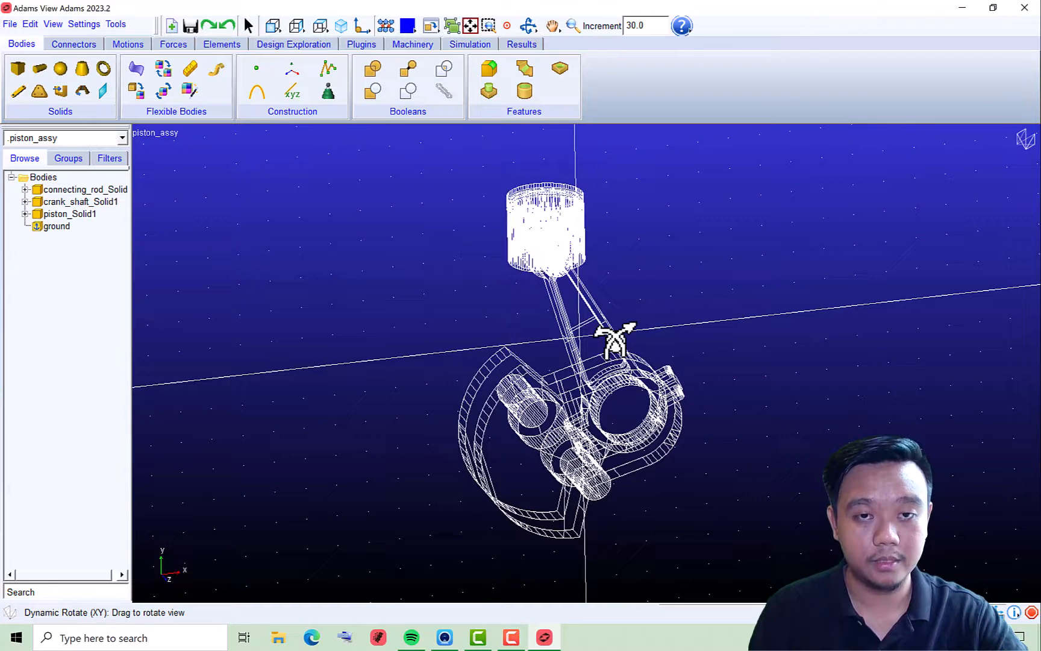
pyautogui.click(552, 29)
pyautogui.click(529, 31)
pyautogui.click(551, 29)
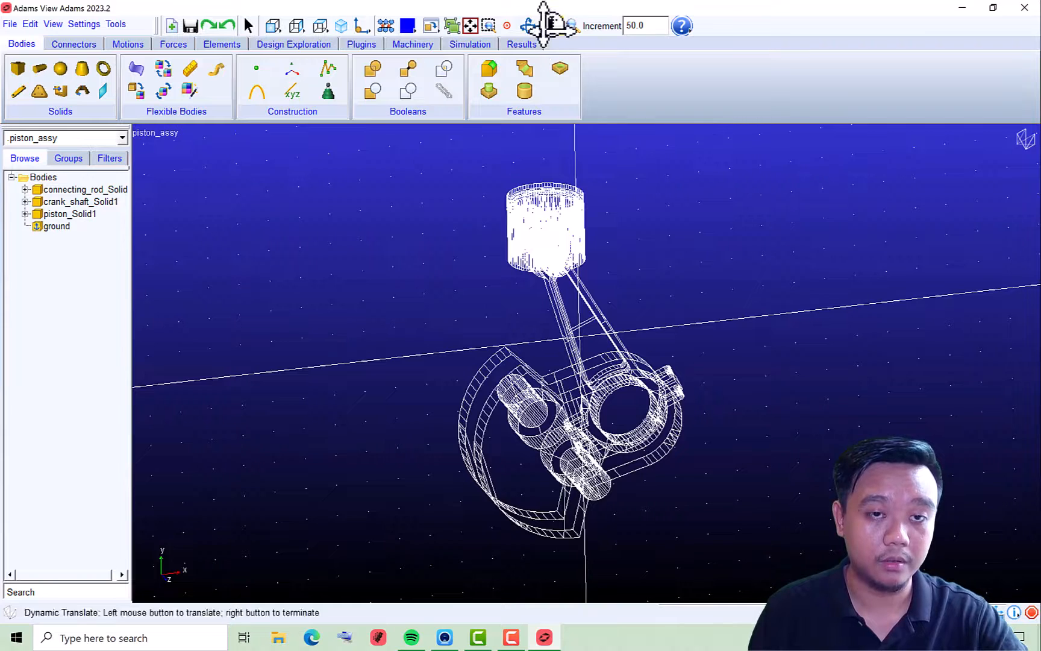
pyautogui.click(573, 26)
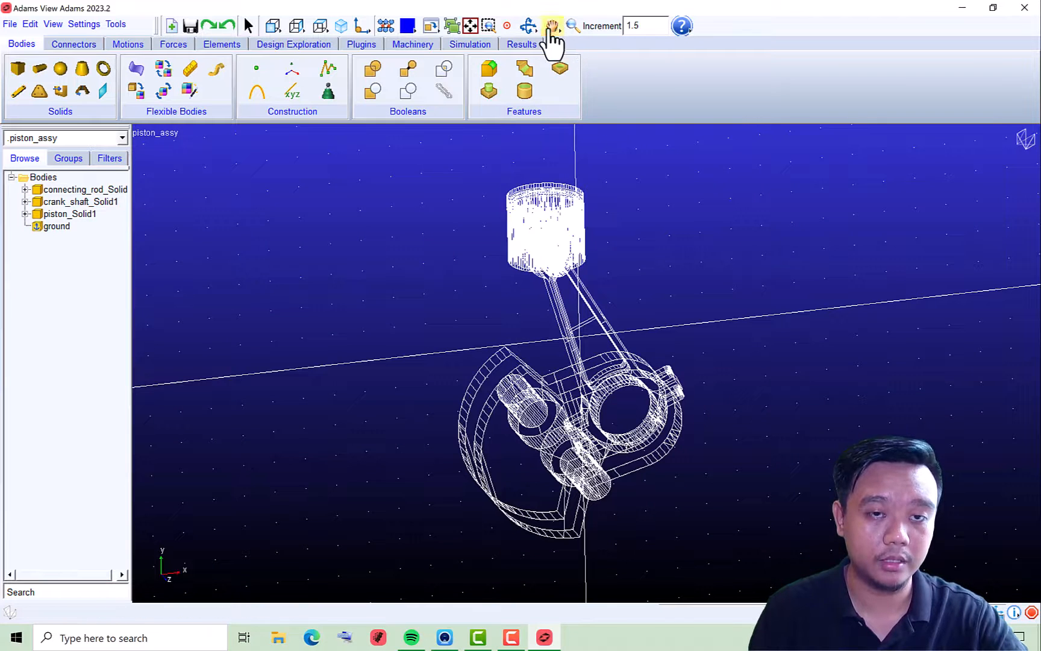
pyautogui.click(549, 30)
pyautogui.moveTo(619, 281); pyautogui.dragTo(623, 269)
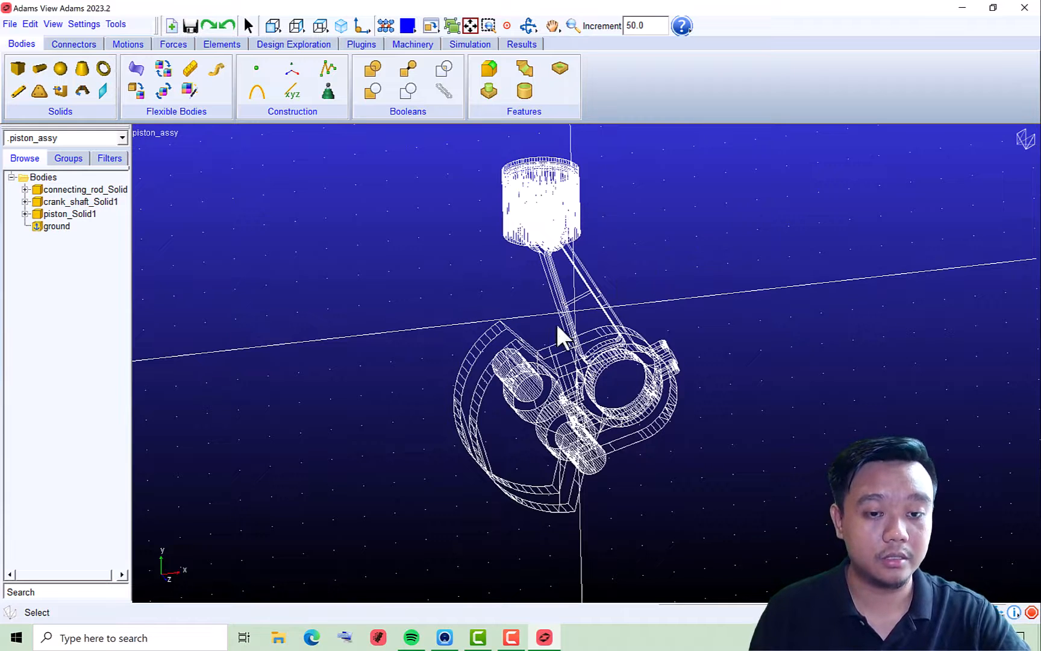
# Set the render mode of the piston_assy view to Shaded
pyautogui.click(84, 24)
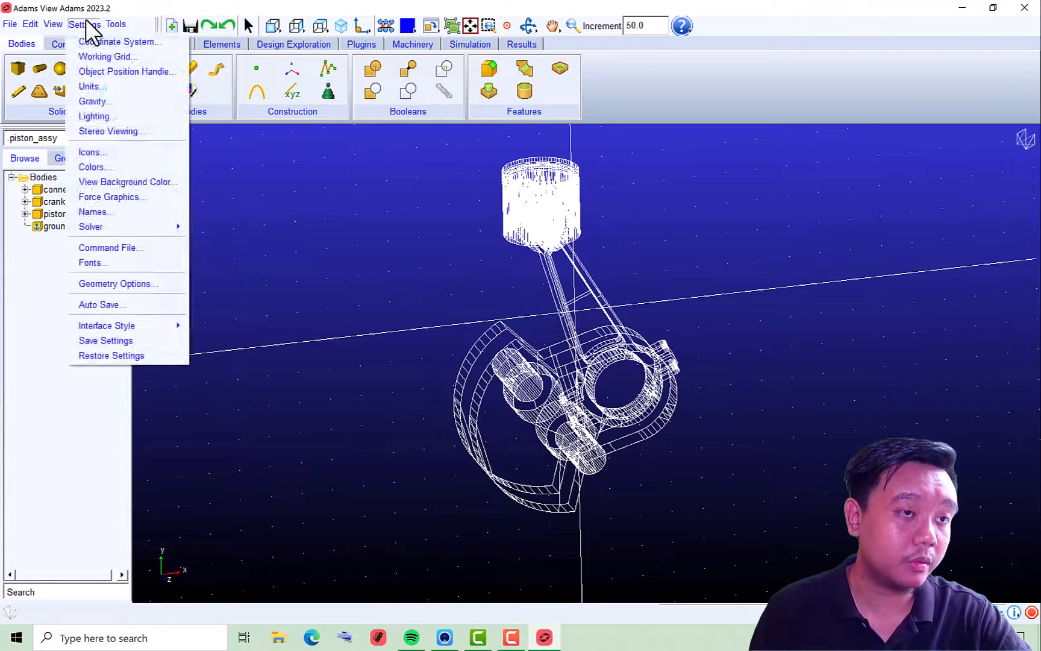
pyautogui.moveTo(53, 27)
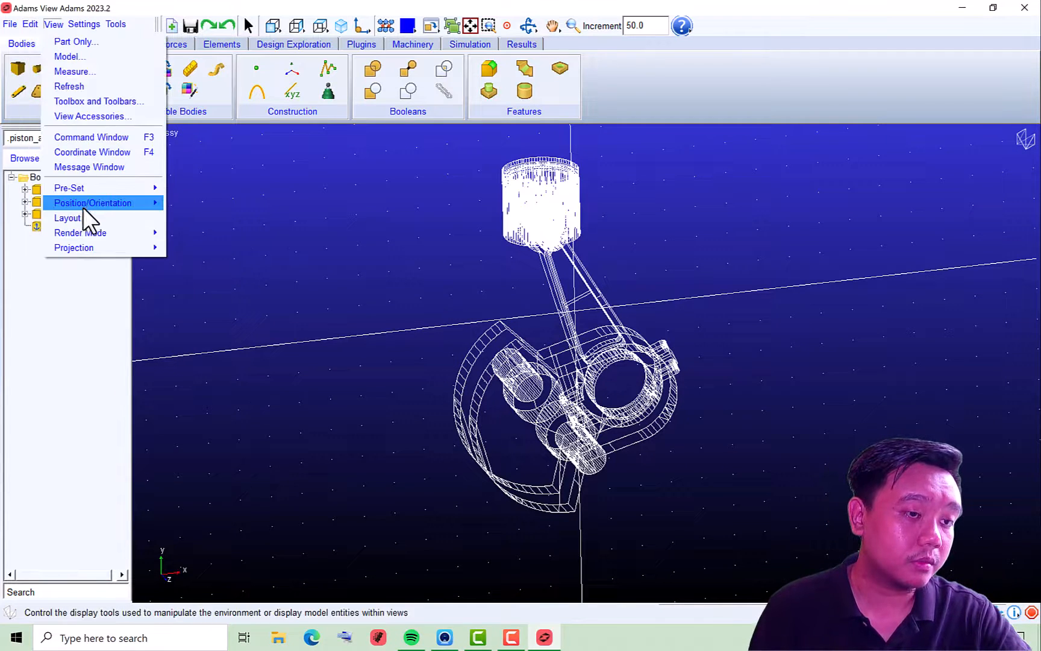
pyautogui.moveTo(98, 233)
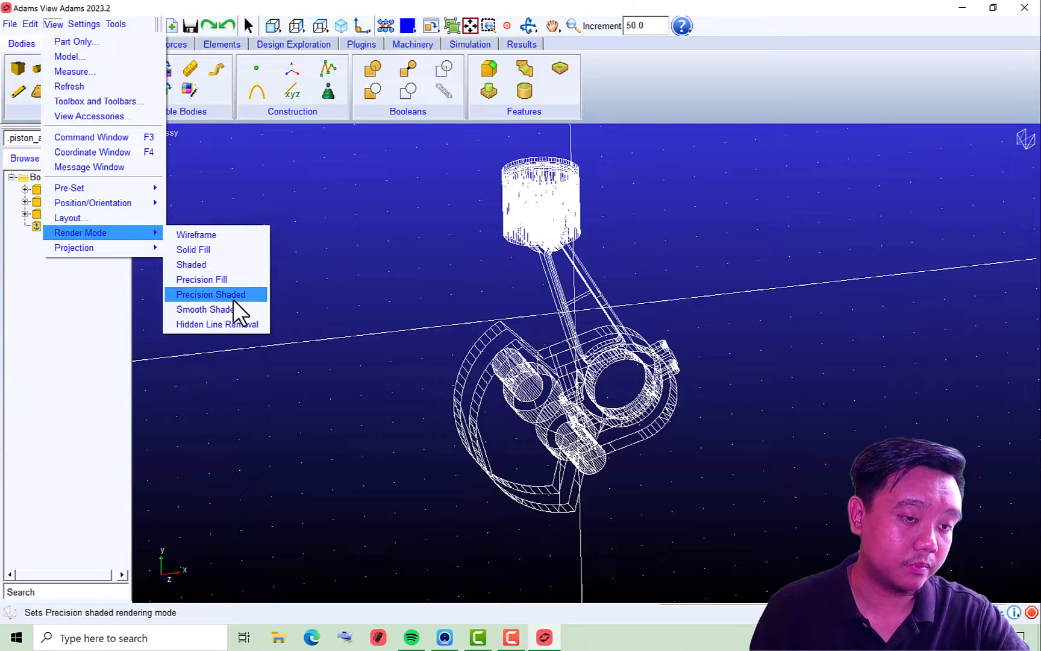
pyautogui.click(211, 264)
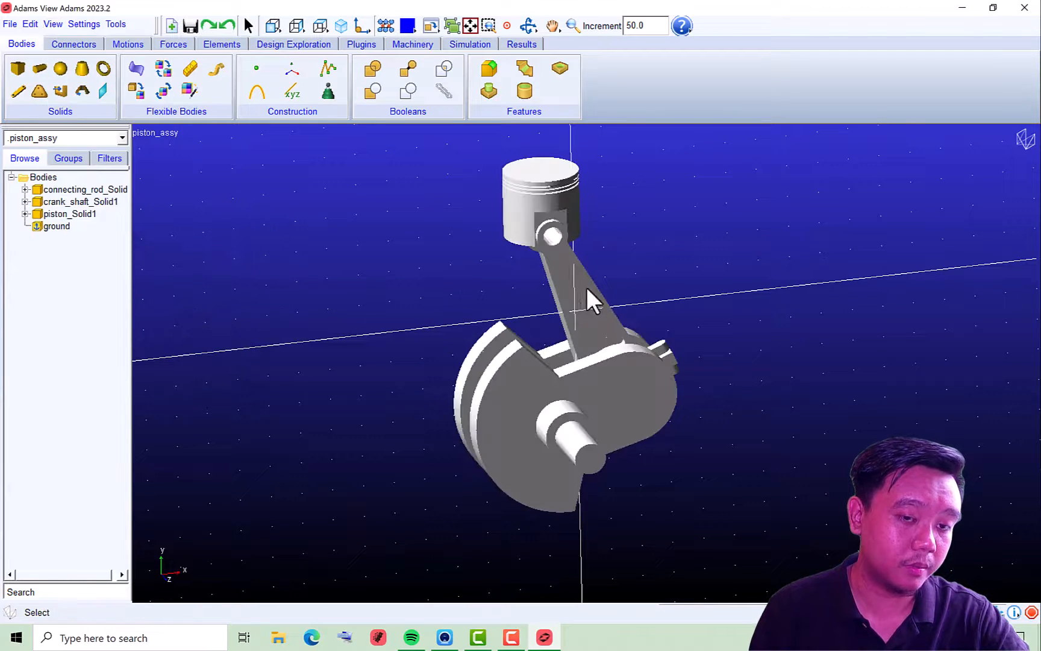
# Examine the shaded assembly from several angles, highlighting the connecting rod, crankshaft and piston bodies in turn to identify each part
pyautogui.press('z')
pyautogui.moveTo(601, 354); pyautogui.dragTo(530, 341)
pyautogui.press('r')
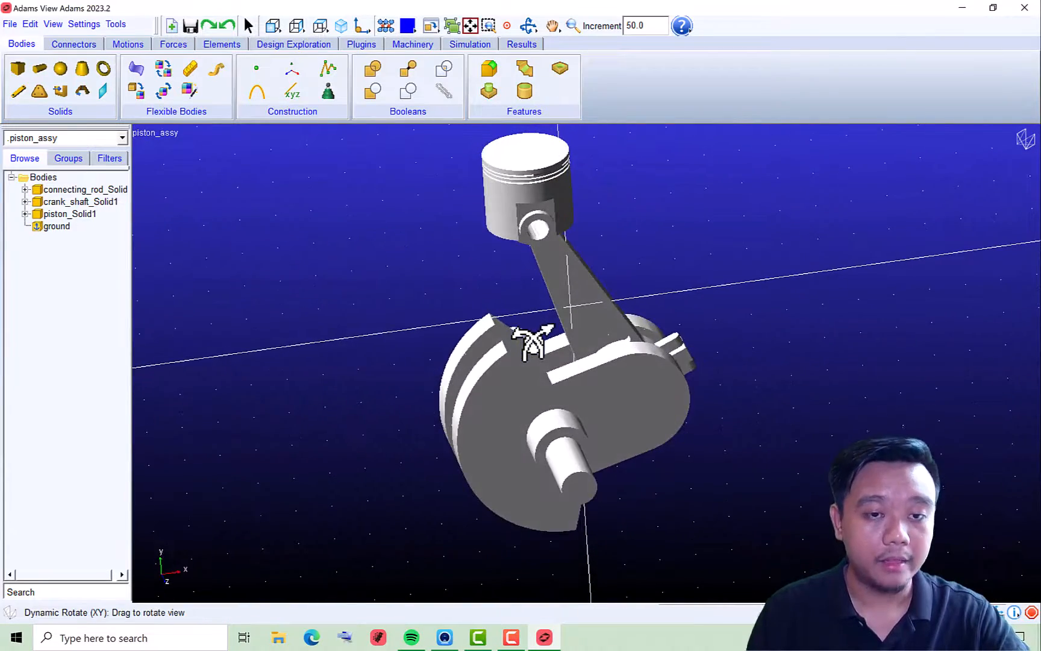
pyautogui.click(69, 191)
pyautogui.click(71, 202)
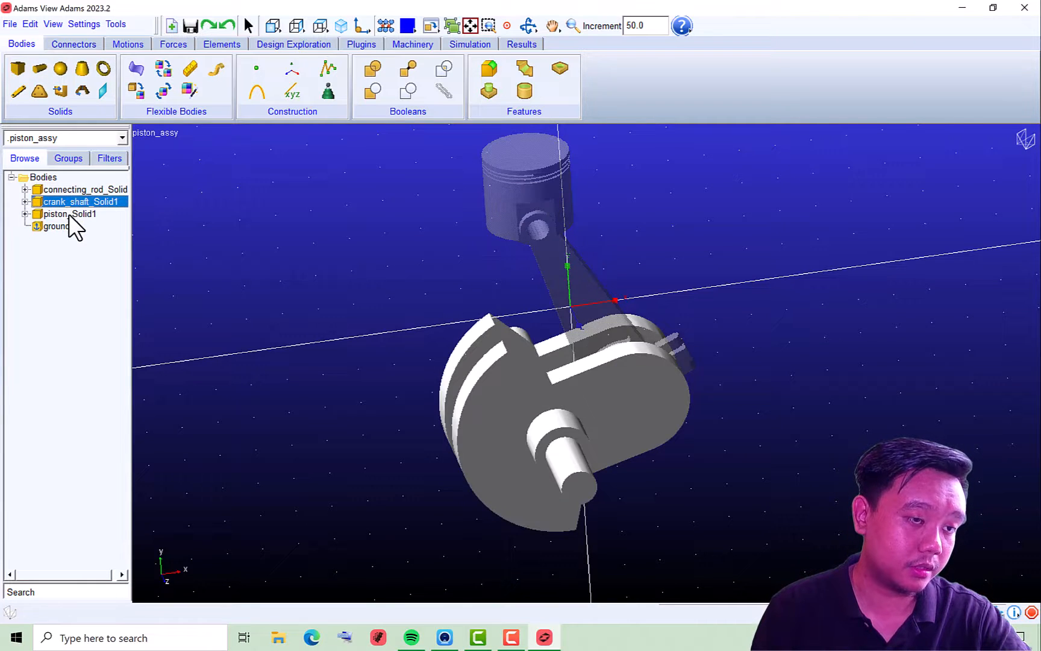
pyautogui.click(66, 212)
pyautogui.click(80, 189)
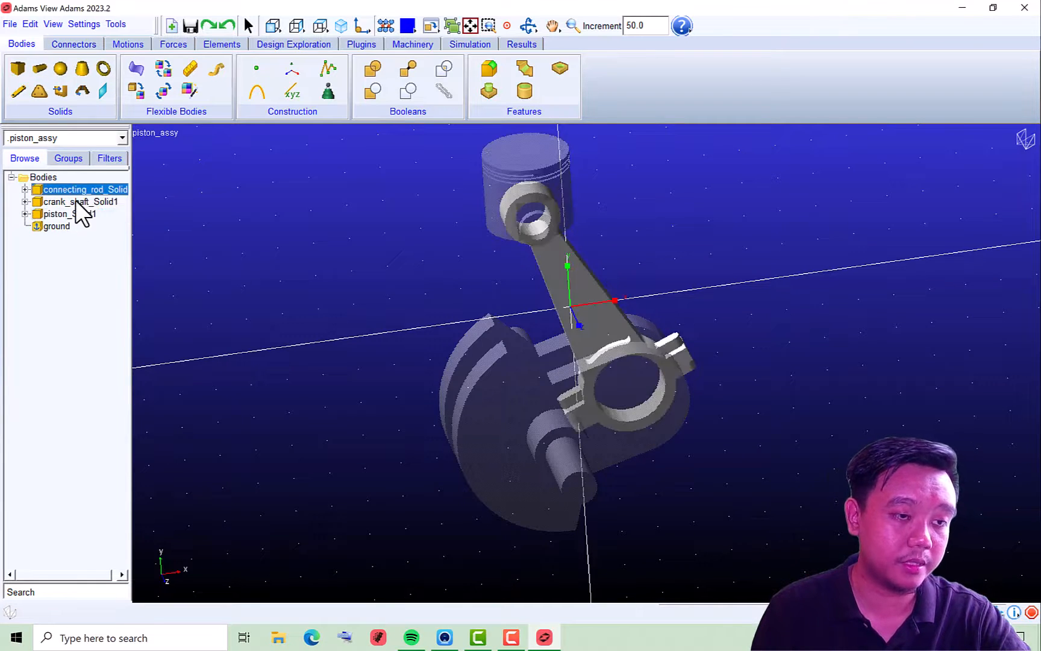
pyautogui.click(77, 202)
pyautogui.click(76, 214)
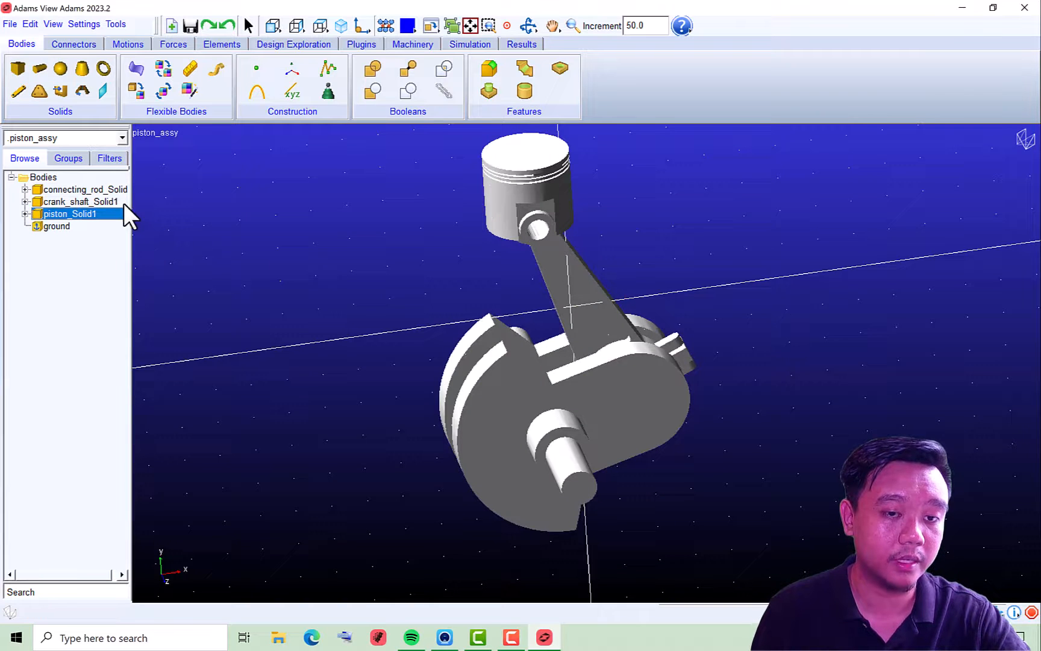
pyautogui.press('r')
pyautogui.moveTo(323, 298); pyautogui.dragTo(361, 315)
pyautogui.press('z')
pyautogui.press('t')
pyautogui.press('r')
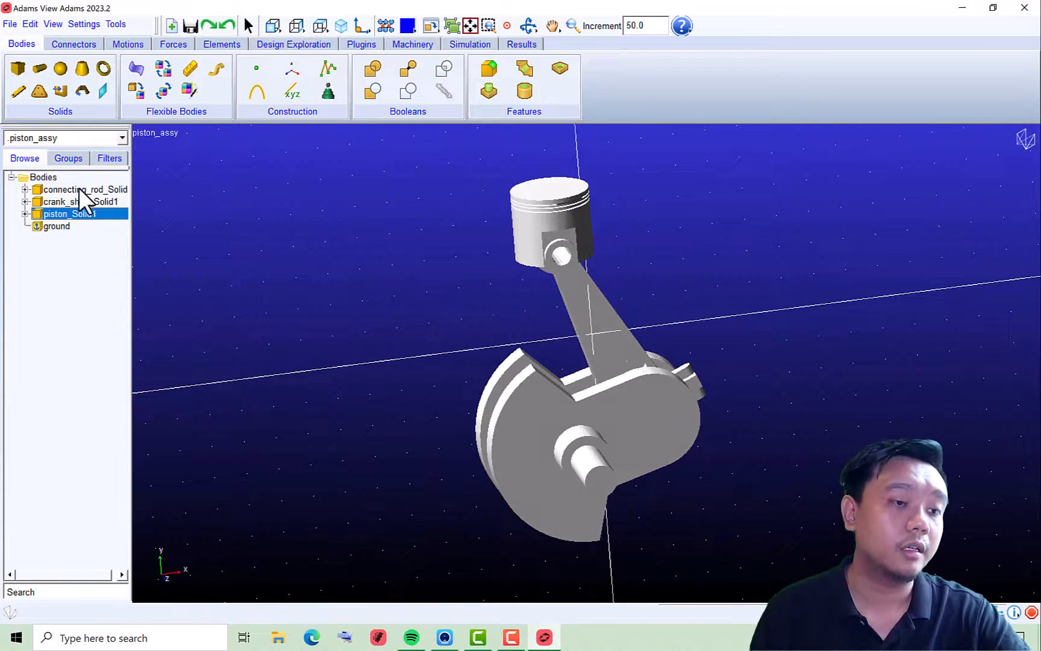
pyautogui.click(61, 190)
pyautogui.click(70, 201)
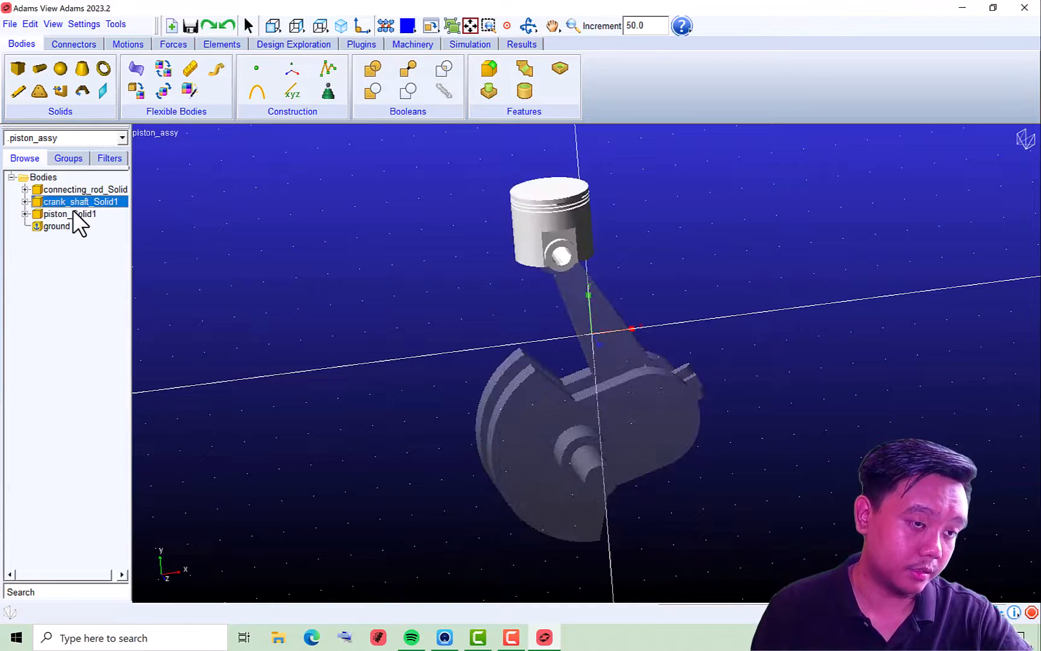
pyautogui.click(72, 214)
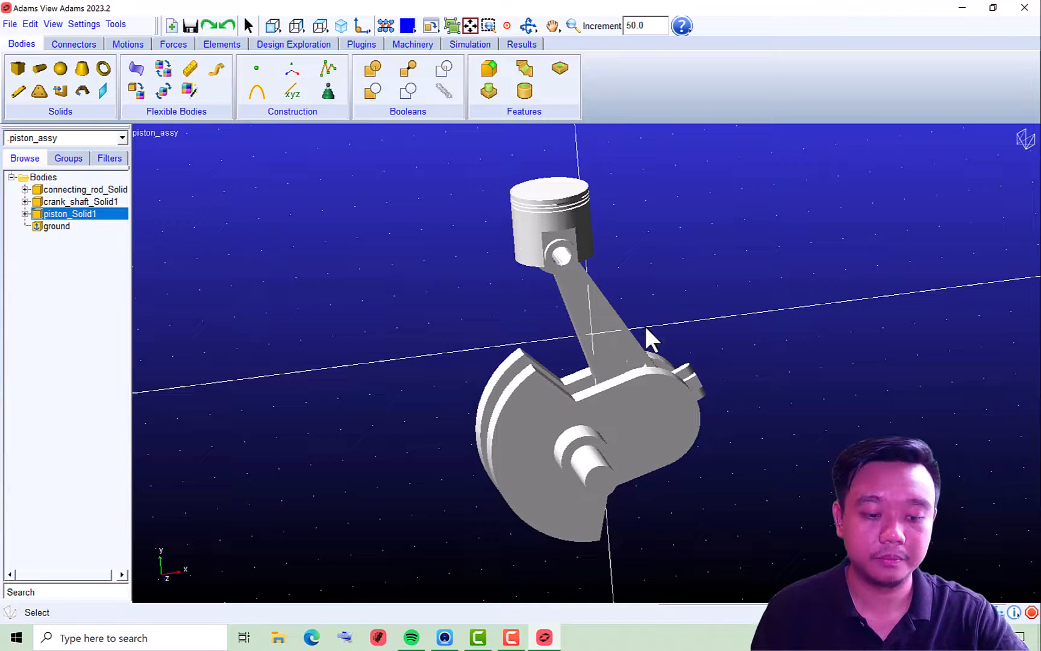
pyautogui.press('r')
pyautogui.moveTo(646, 337); pyautogui.dragTo(706, 345)
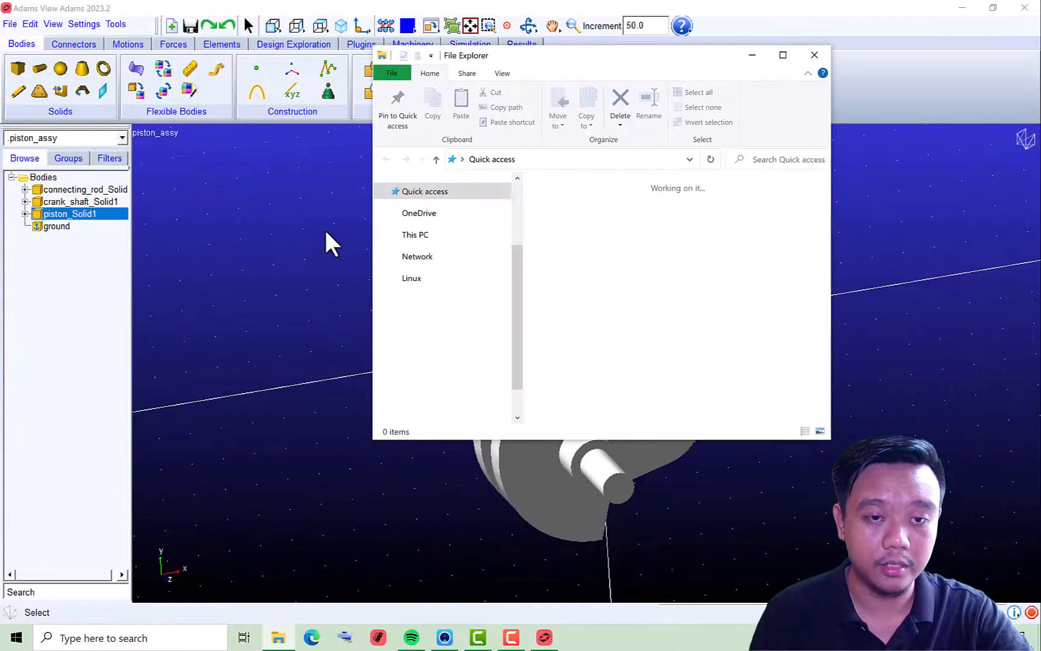
# Open the CR_coordinates image from the connecting_rod_assembly folder and arrange it side by side with the Adams View window
pyautogui.click(447, 306)
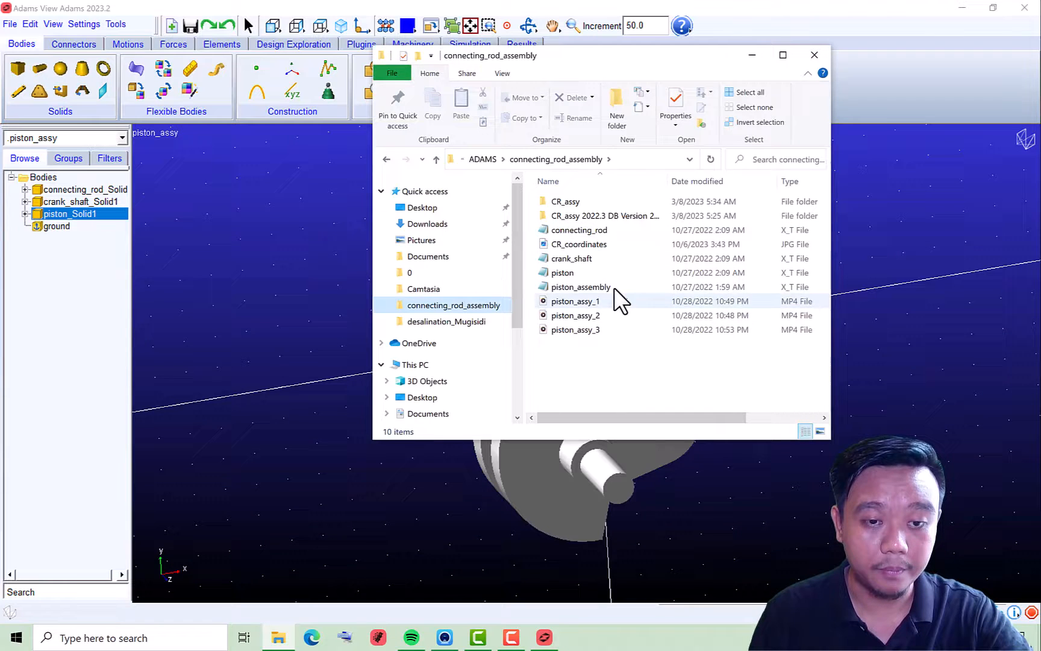
pyautogui.click(608, 241)
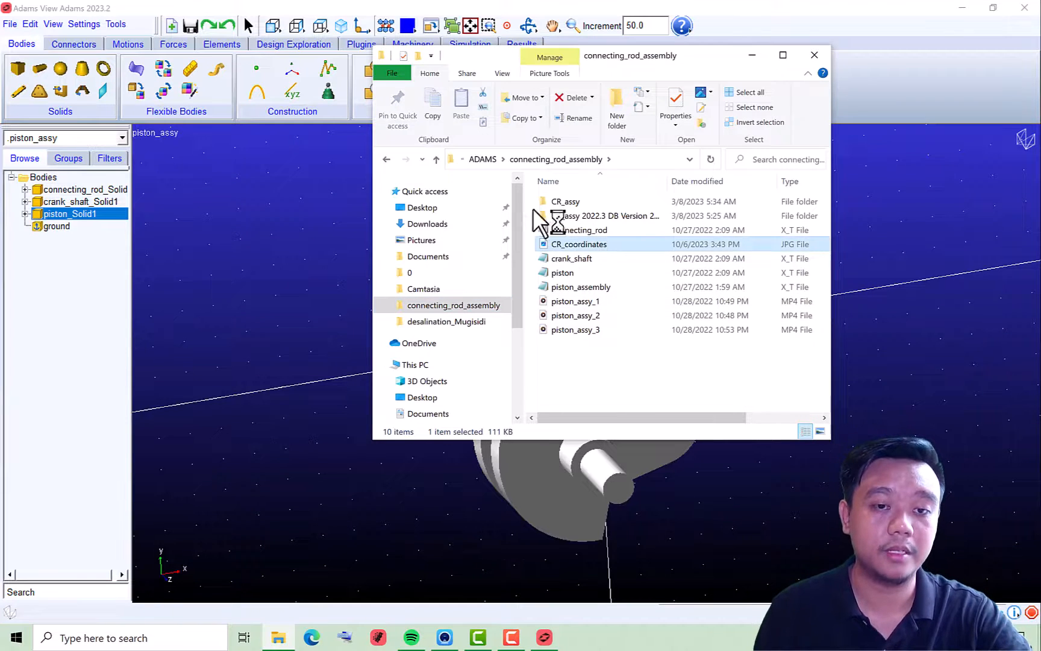
pyautogui.click(752, 55)
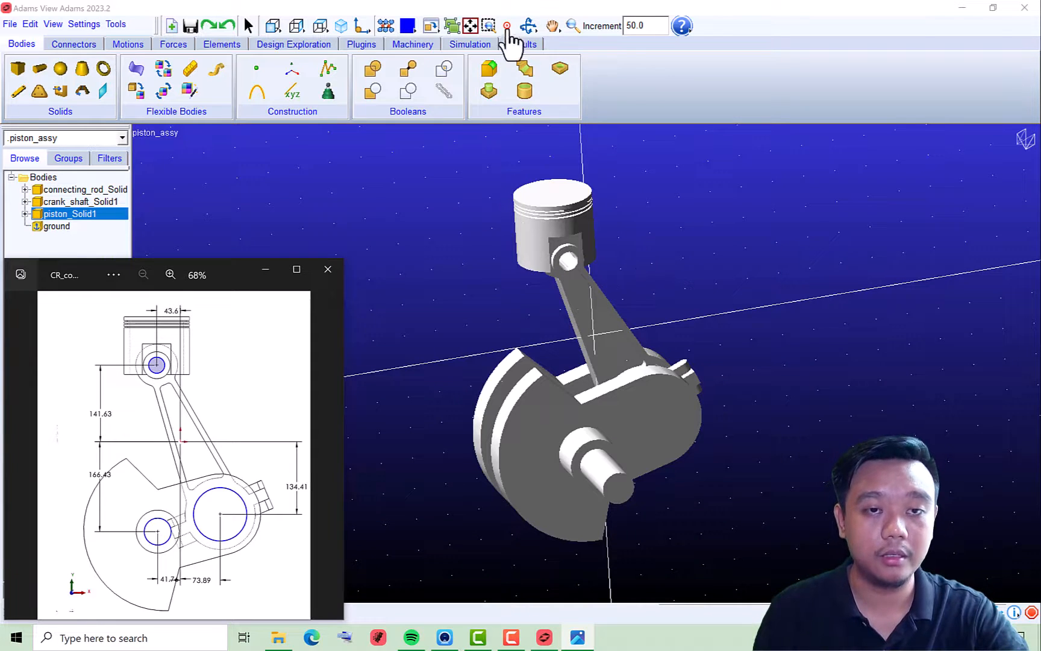
pyautogui.moveTo(514, 7); pyautogui.dragTo(618, 13)
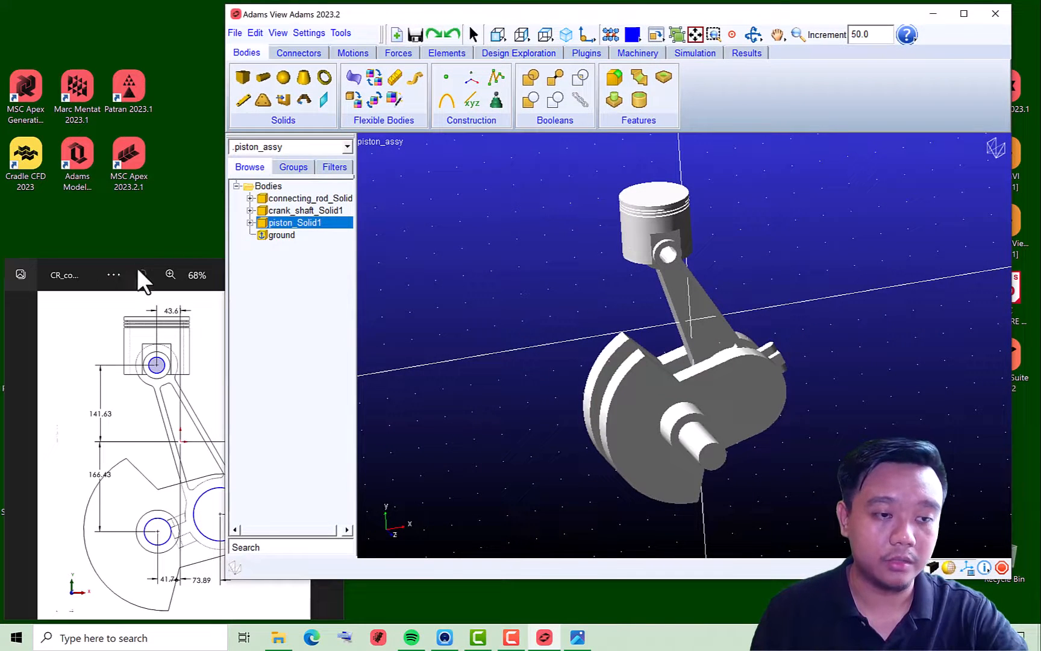
pyautogui.moveTo(91, 262); pyautogui.dragTo(23, 265)
pyautogui.click(306, 299)
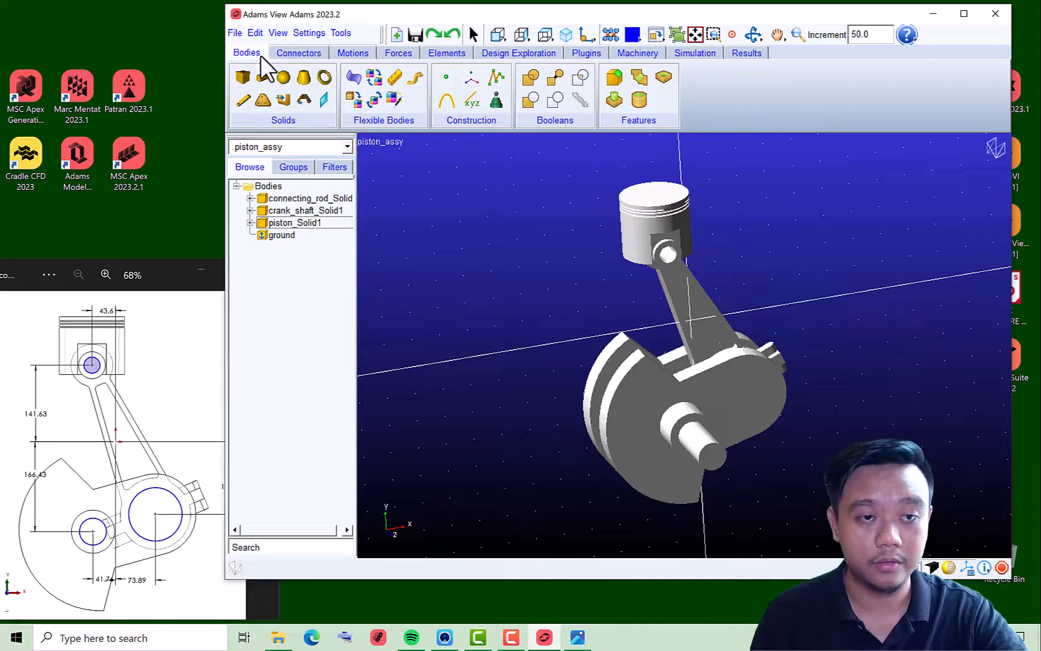
# Add a marker to the piston part at -43.6, 141.63, 0 relative to the origin, oriented to the global XY plane
pyautogui.click(496, 83)
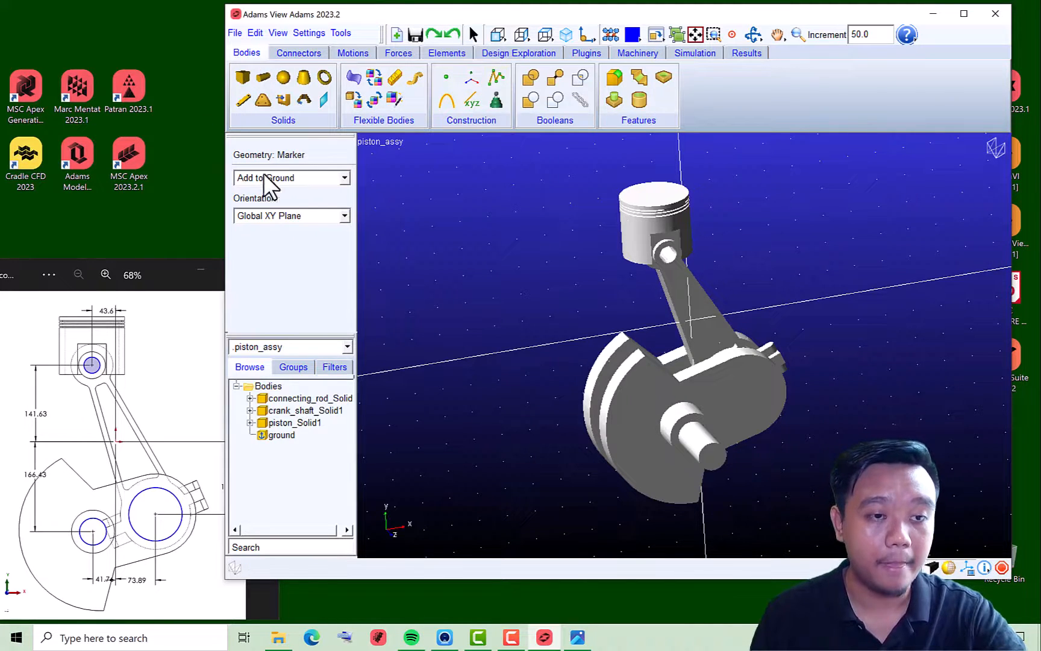
pyautogui.click(292, 177)
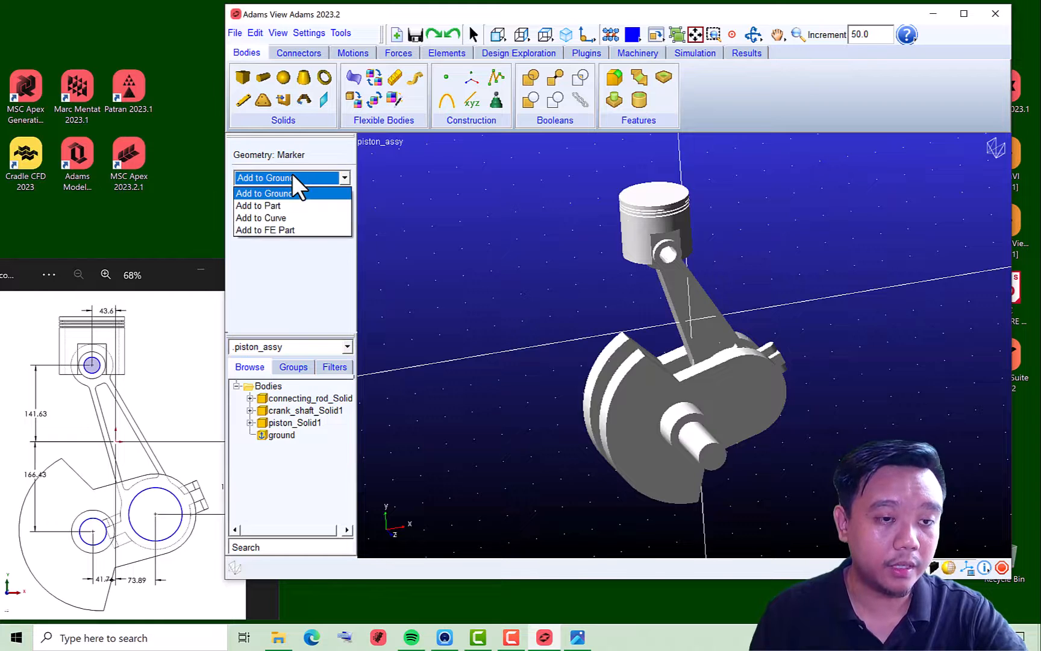
pyautogui.click(277, 207)
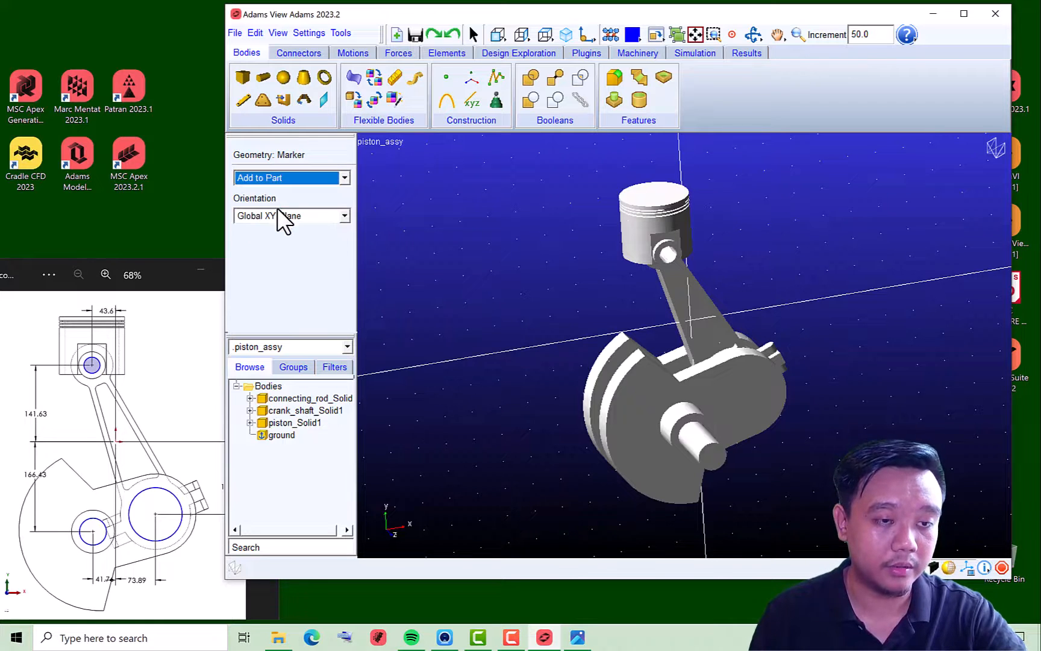
pyautogui.click(644, 215)
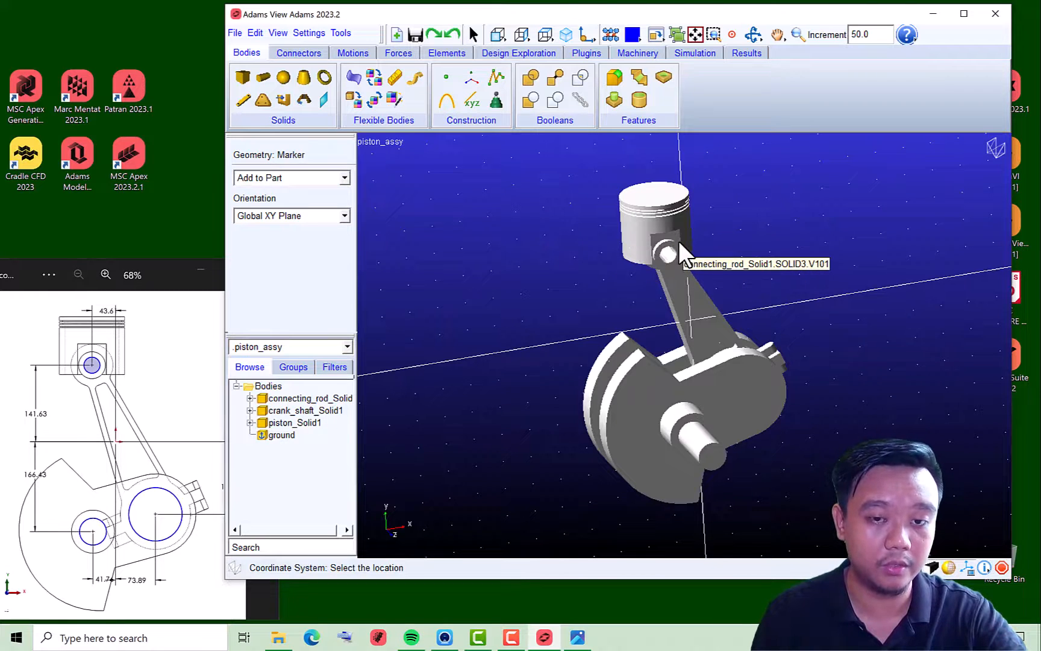
pyautogui.rightClick(540, 232)
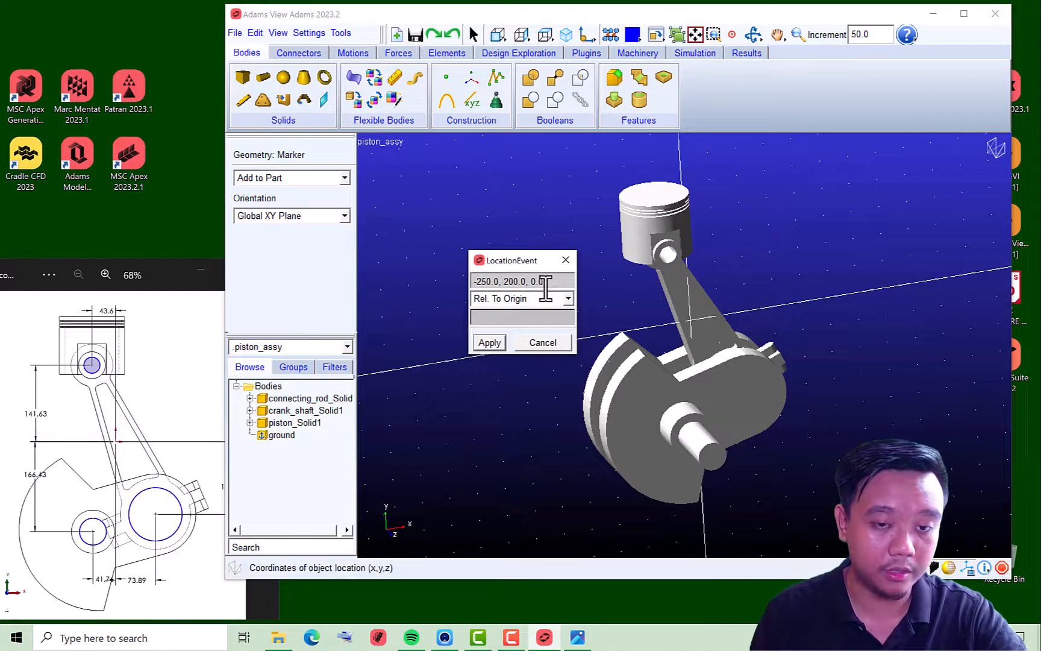
pyautogui.moveTo(545, 281); pyautogui.dragTo(433, 295)
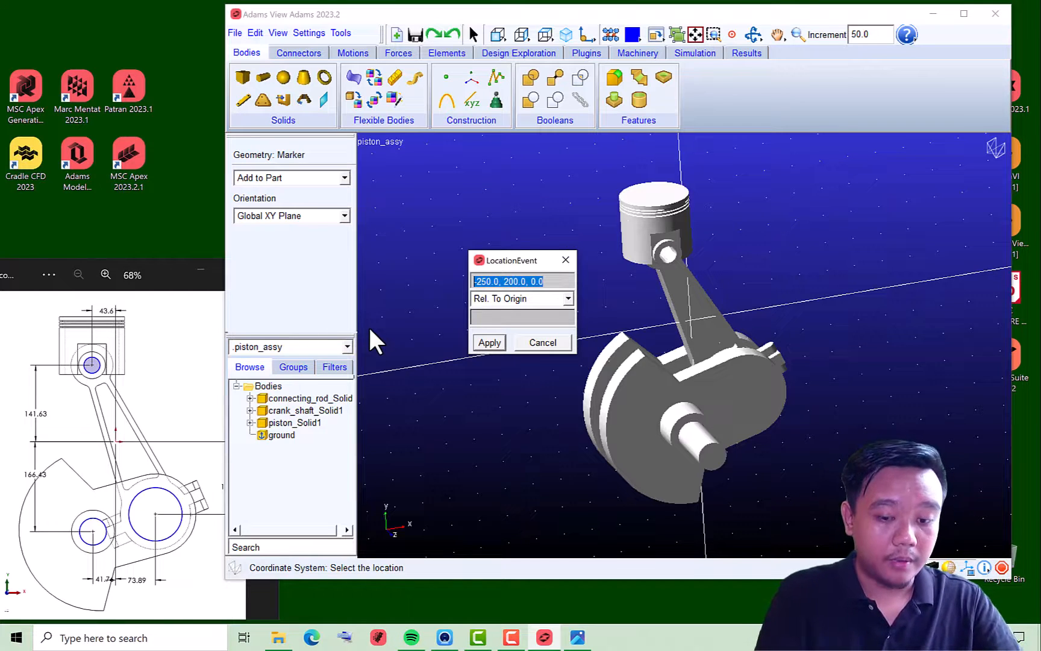
pyautogui.write('-43.6')
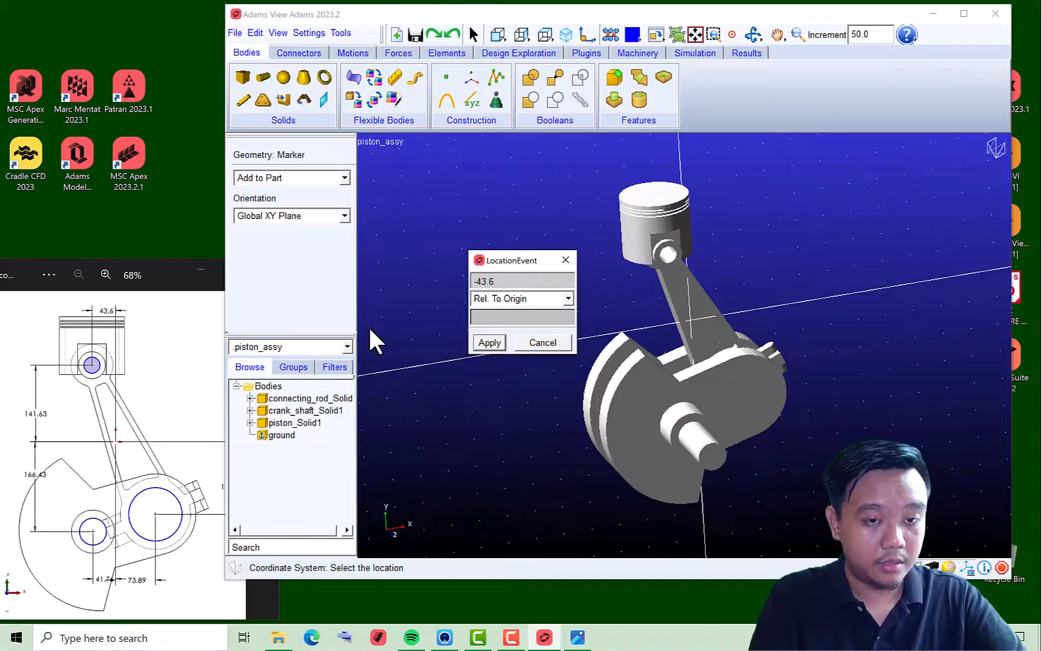
pyautogui.write(',')
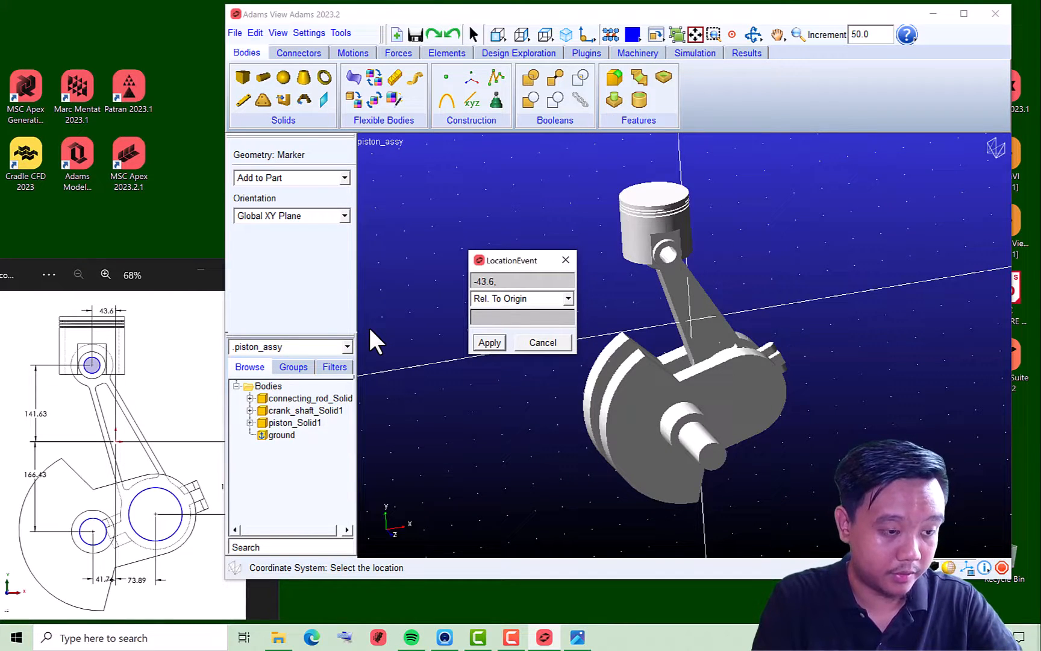
pyautogui.write('141.')
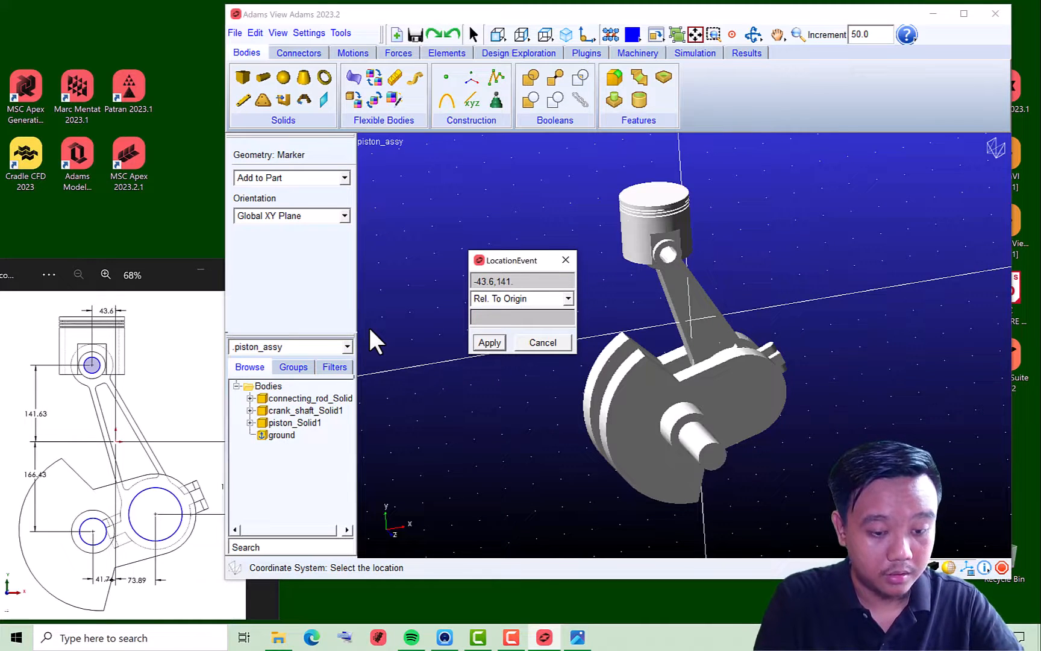
pyautogui.write('63,0')
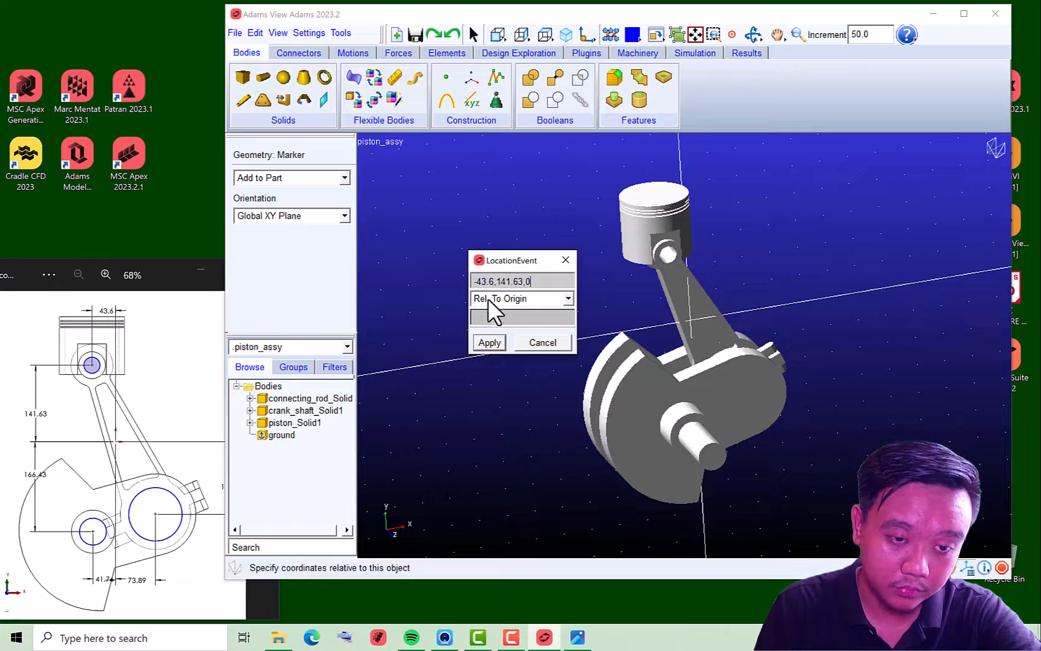
pyautogui.click(491, 343)
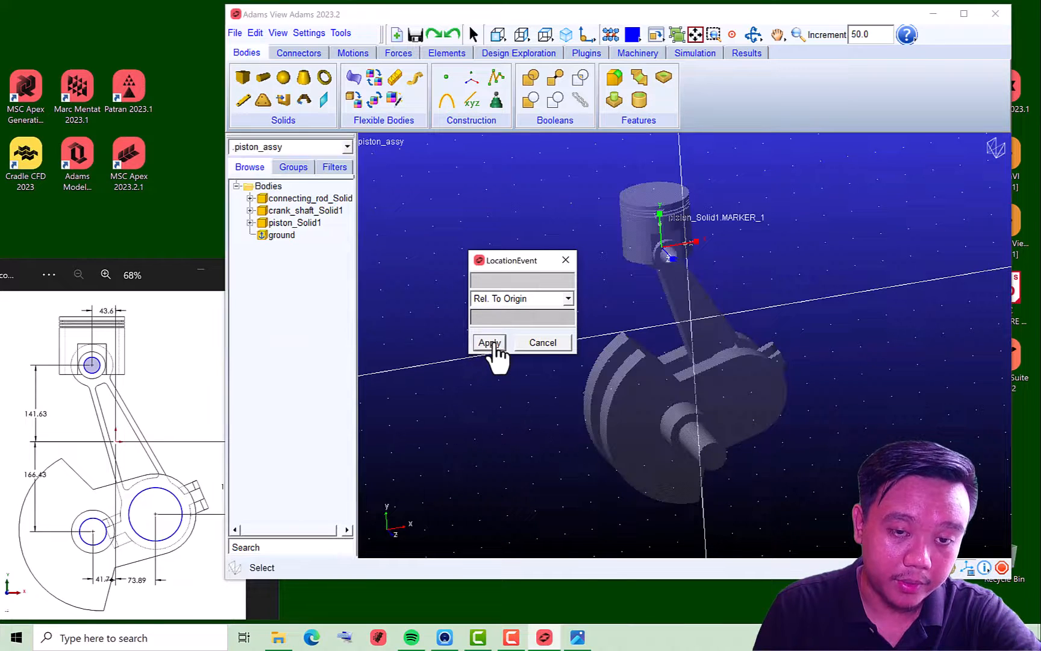
pyautogui.click(538, 347)
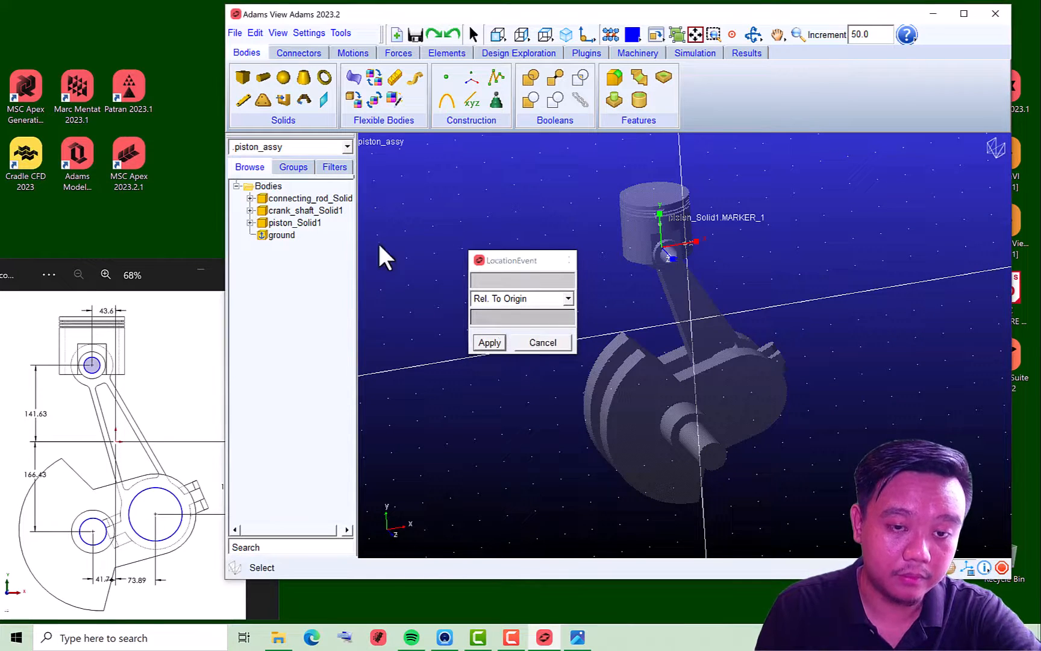
# Expand the connecting rod and piston bodies and rename the piston's new marker to PT_CR
pyautogui.click(249, 198)
pyautogui.click(250, 247)
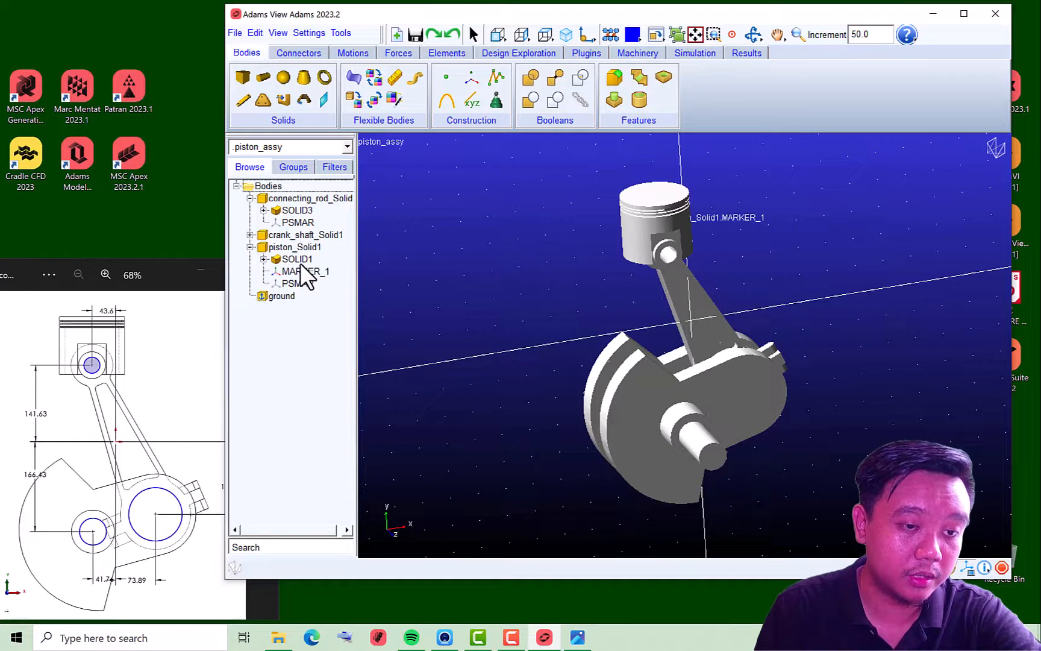
pyautogui.click(303, 273)
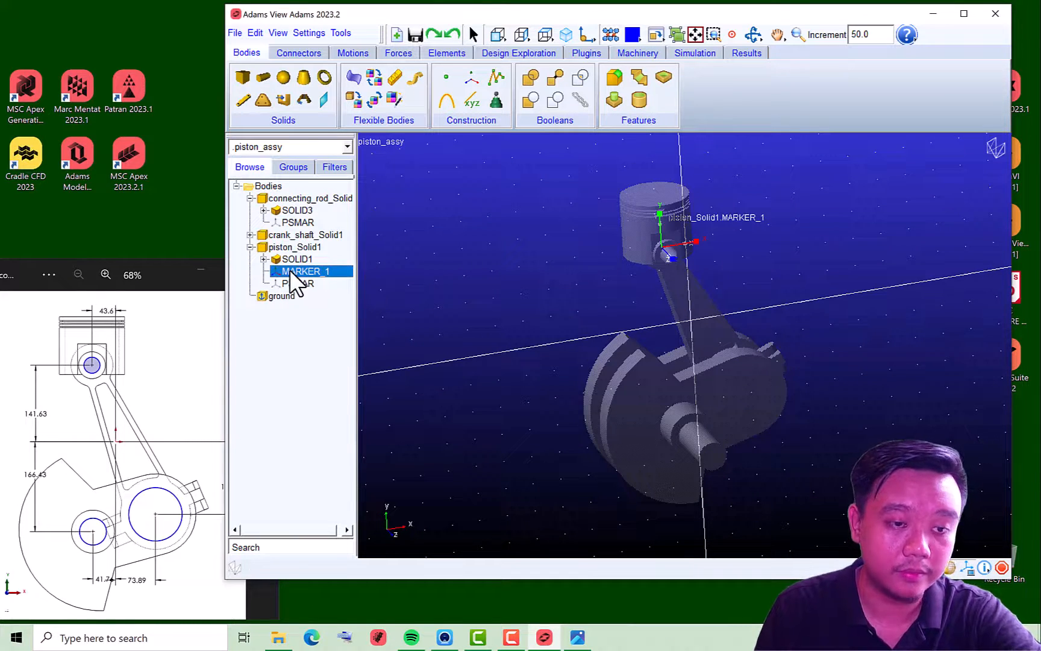
pyautogui.rightClick(290, 269)
pyautogui.click(329, 402)
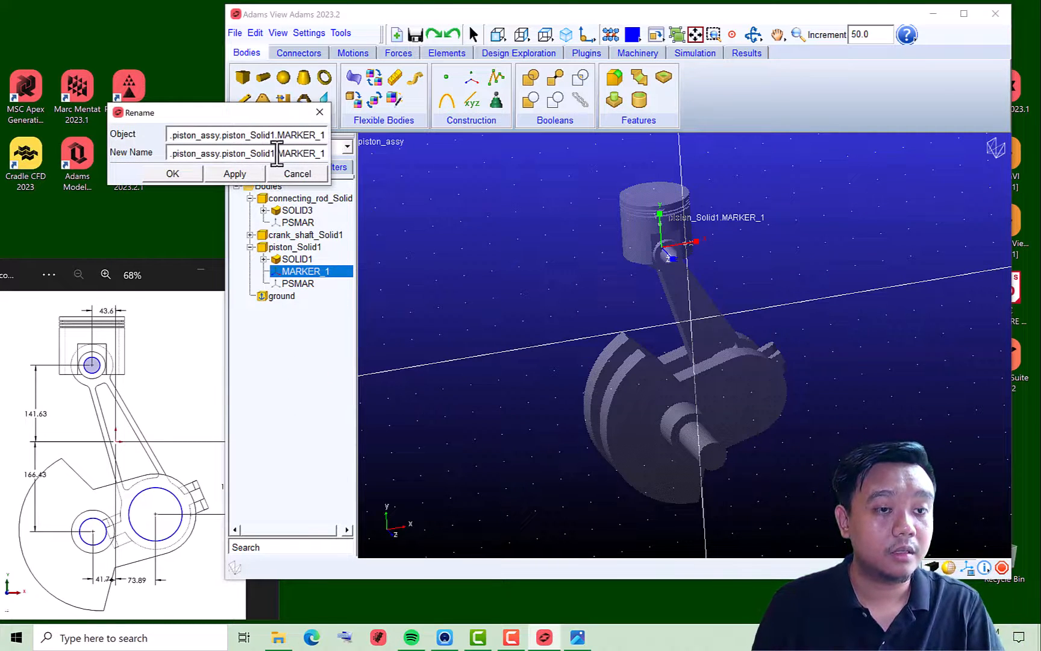
pyautogui.tripleClick(277, 153)
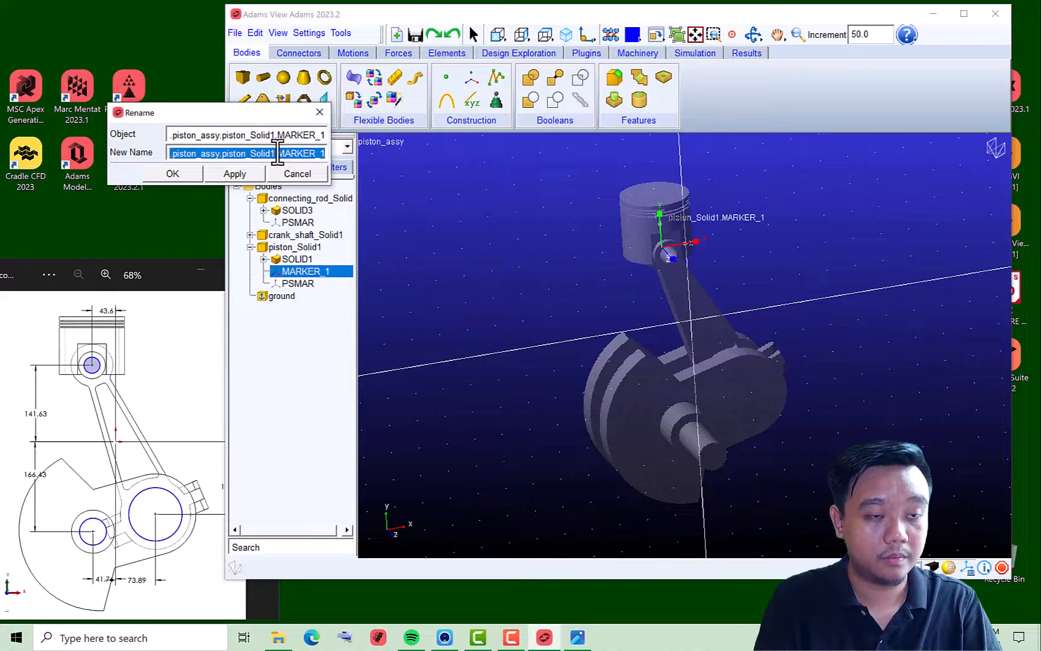
pyautogui.write('PT_CR')
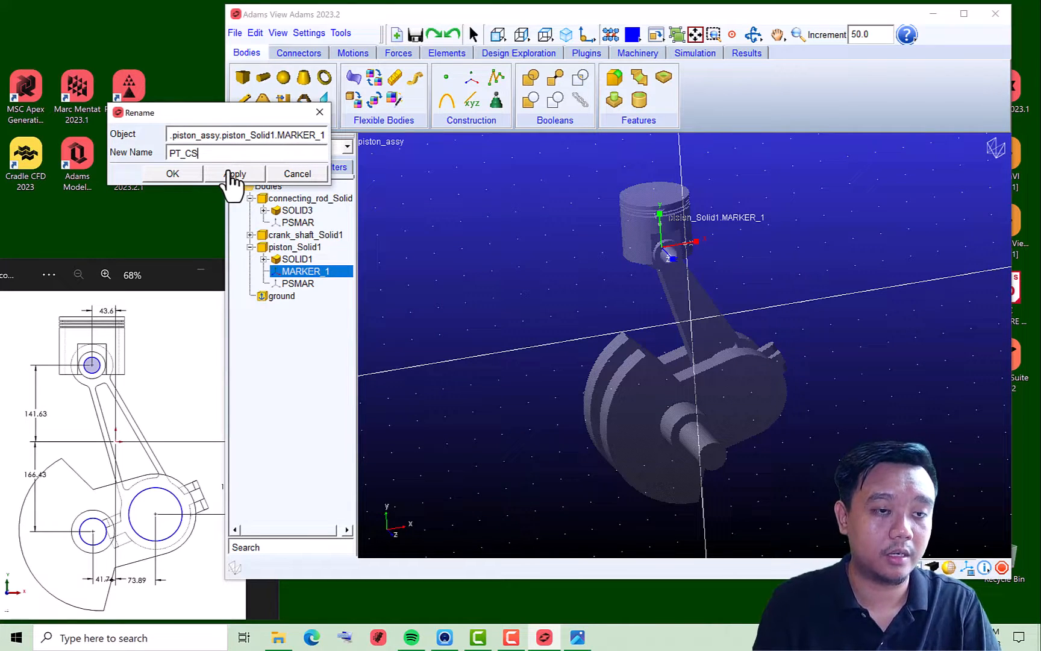
pyautogui.click(172, 176)
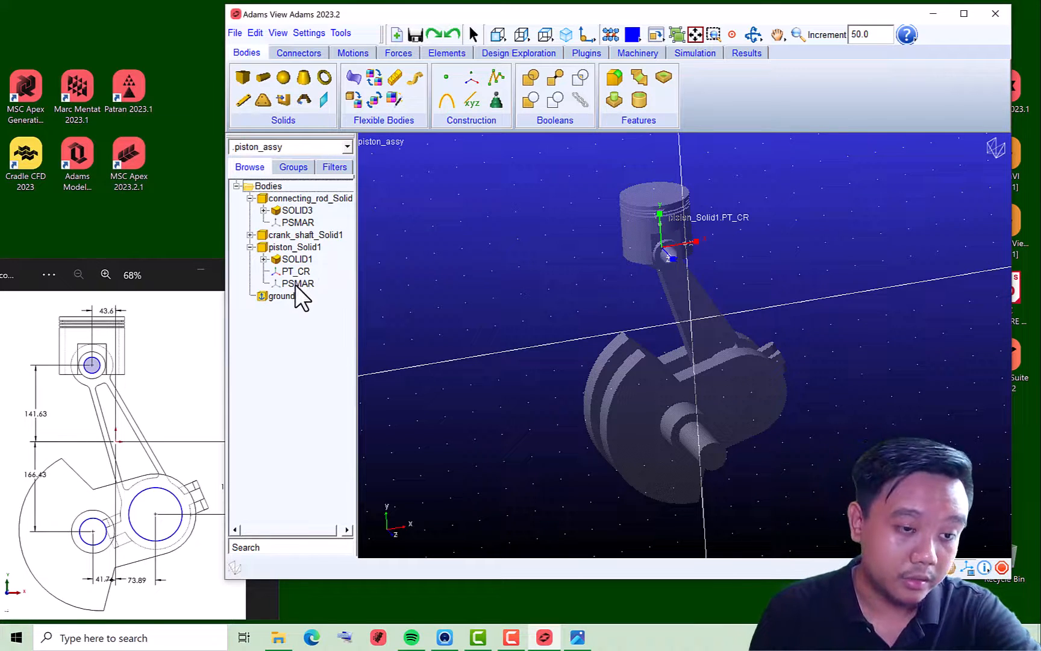
# Add a marker to the connecting rod part at 73.89, 134.41, 0 relative to the origin, oriented to the global XY plane
pyautogui.click(473, 82)
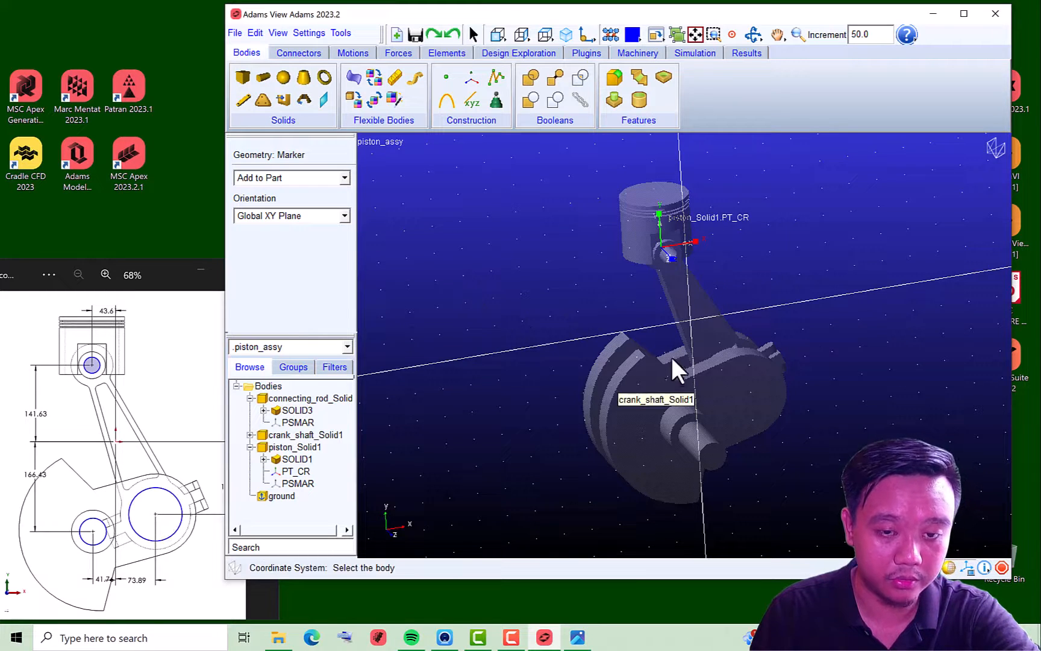
pyautogui.click(673, 295)
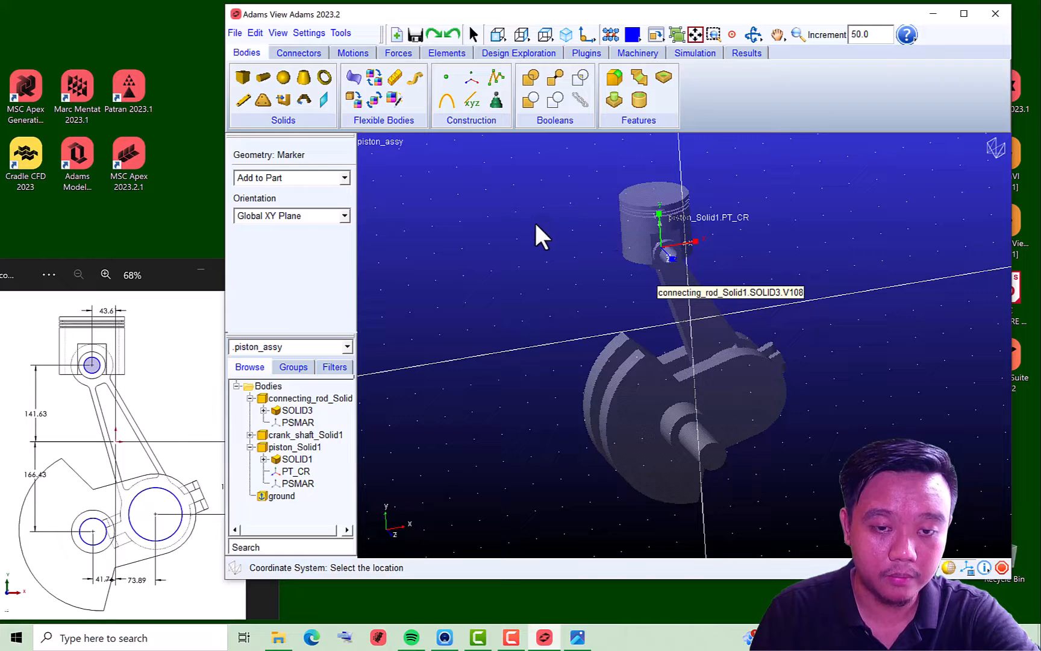
pyautogui.rightClick(508, 241)
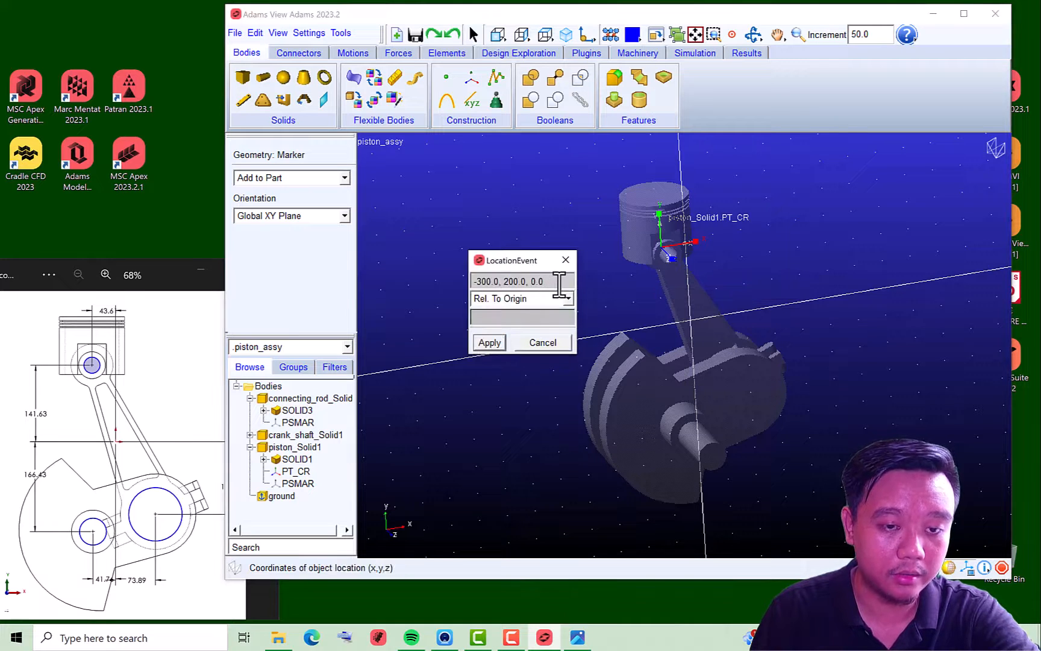
pyautogui.moveTo(558, 281); pyautogui.dragTo(341, 264)
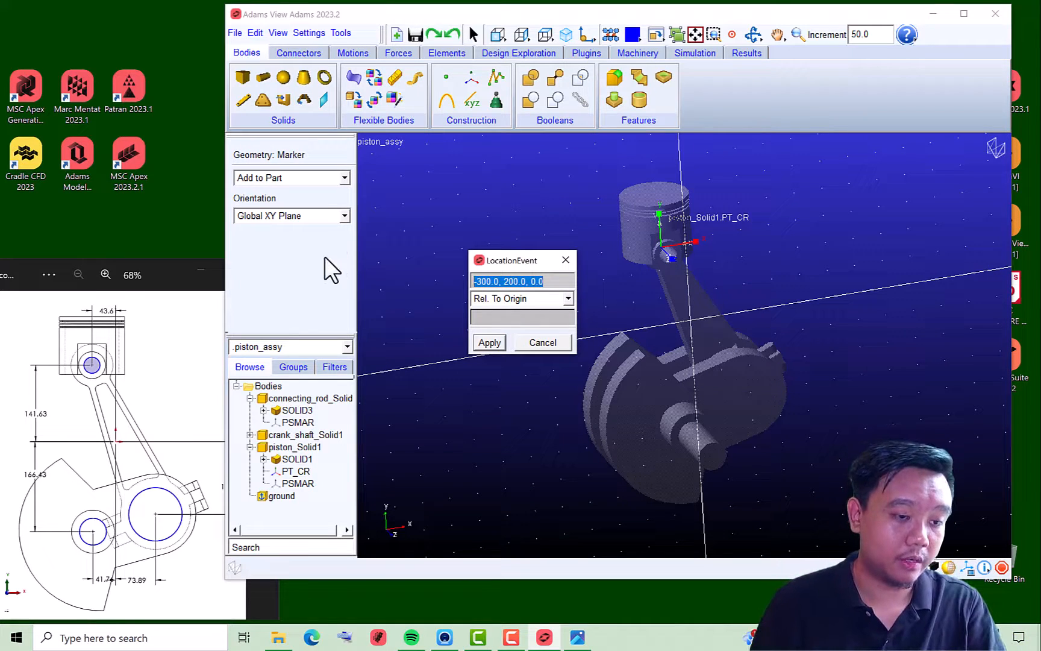
pyautogui.write('73')
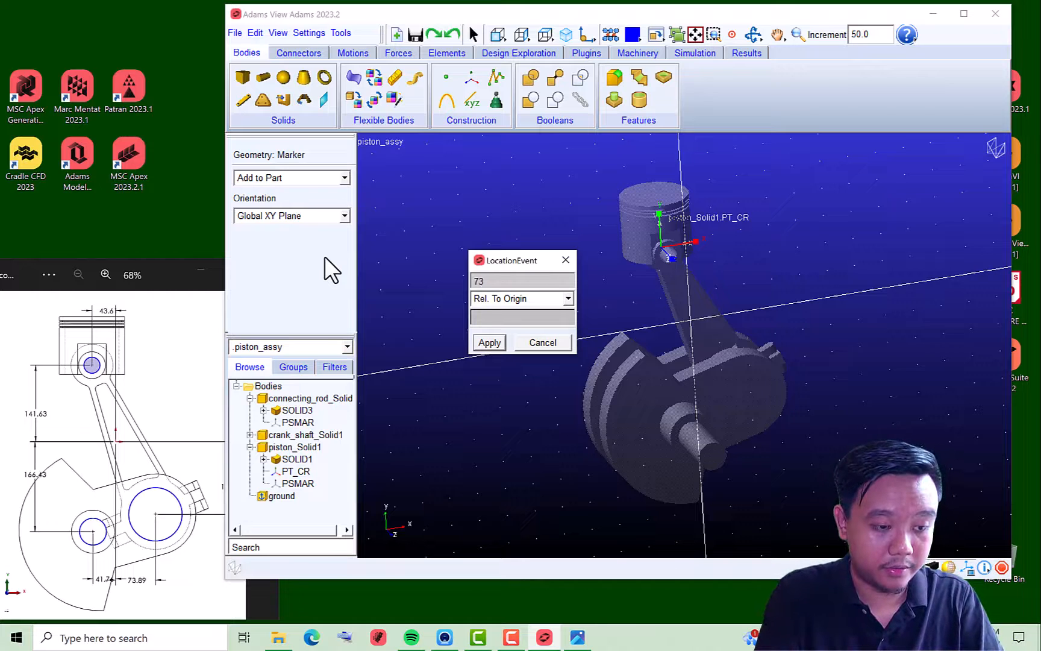
pyautogui.write('.89,')
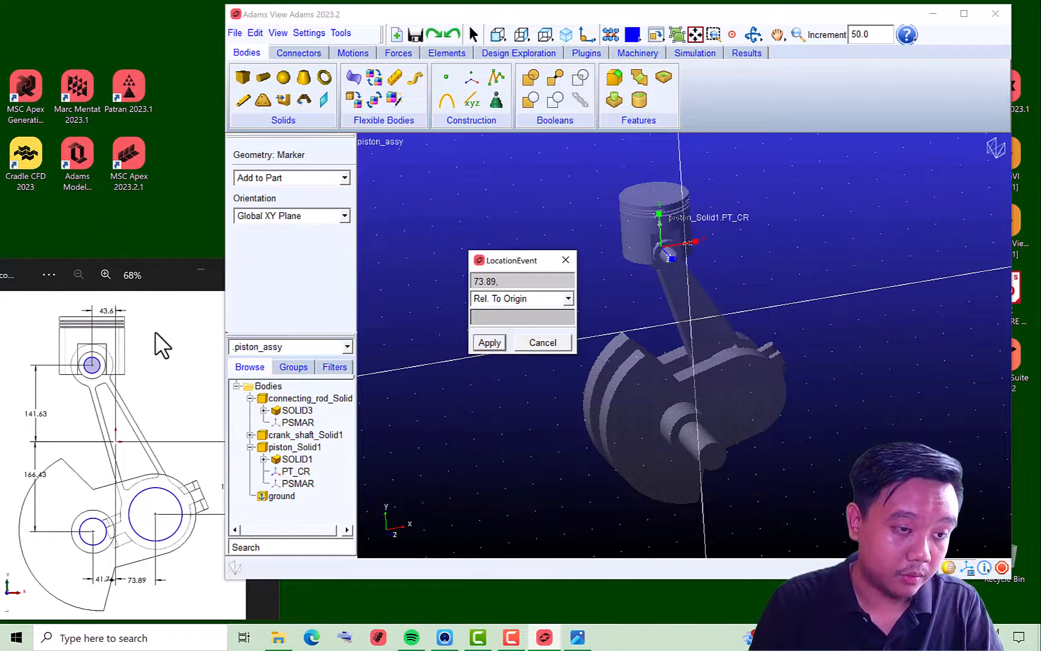
pyautogui.click(154, 331)
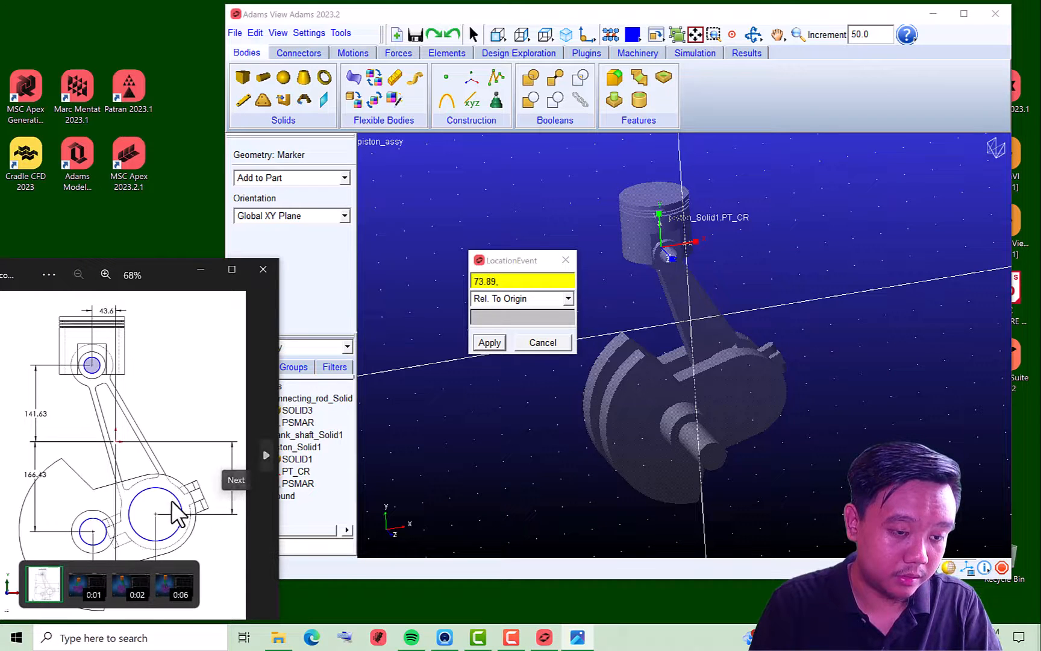
pyautogui.write('89,')
pyautogui.click(539, 282)
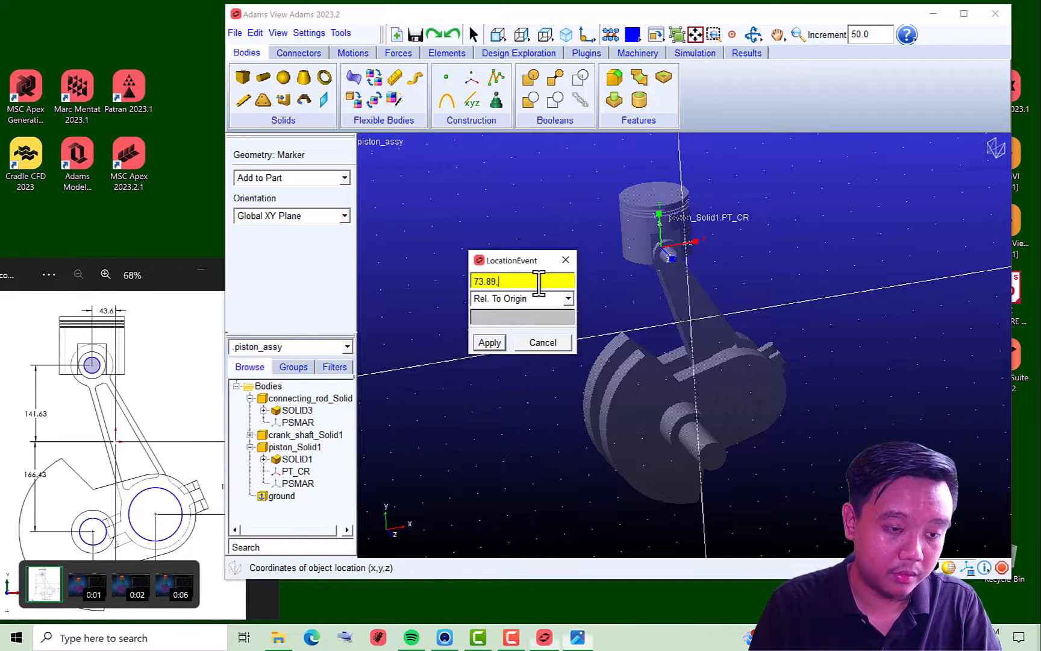
pyautogui.write('134.41,0')
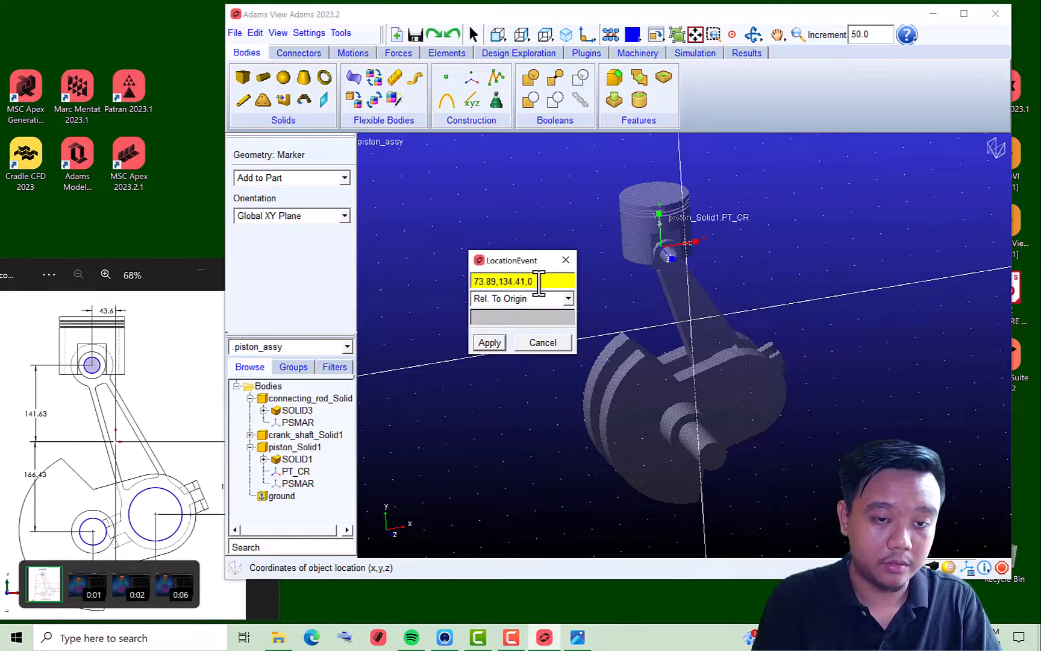
pyautogui.click(491, 343)
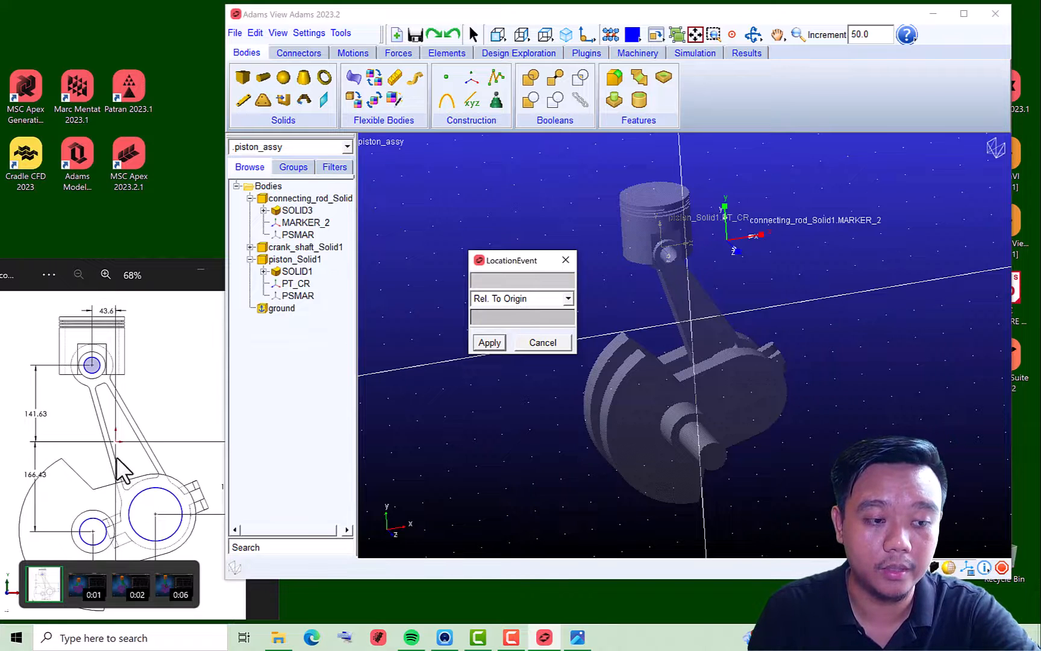
pyautogui.click(566, 260)
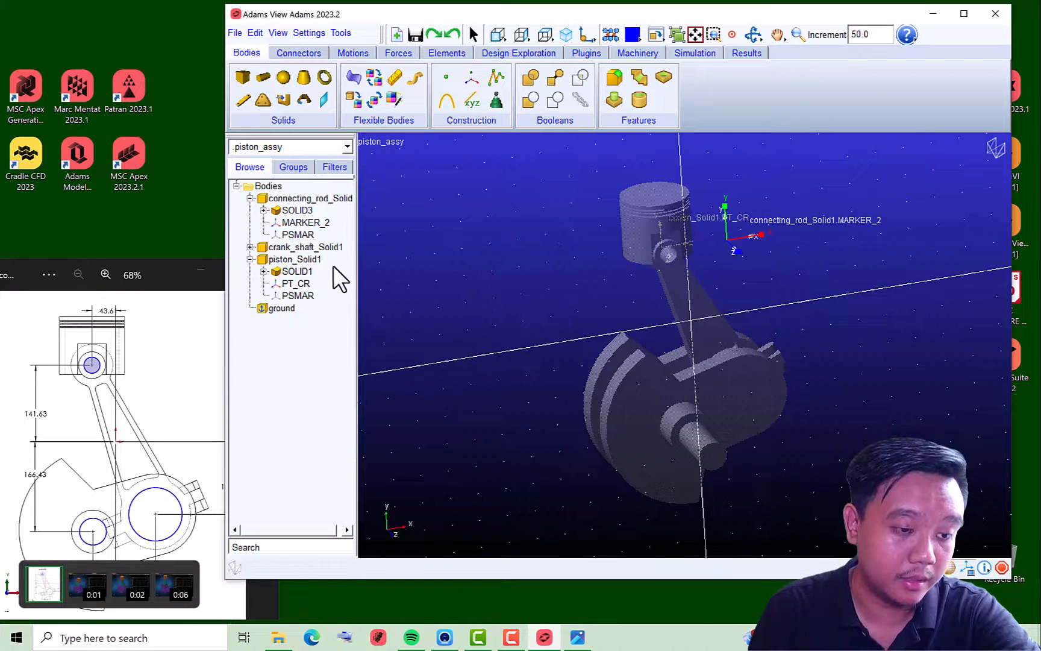
# Make the Y coordinate of the connecting rod marker's location negative (-134.41) and rename the marker to CR_CS
pyautogui.doubleClick(294, 223)
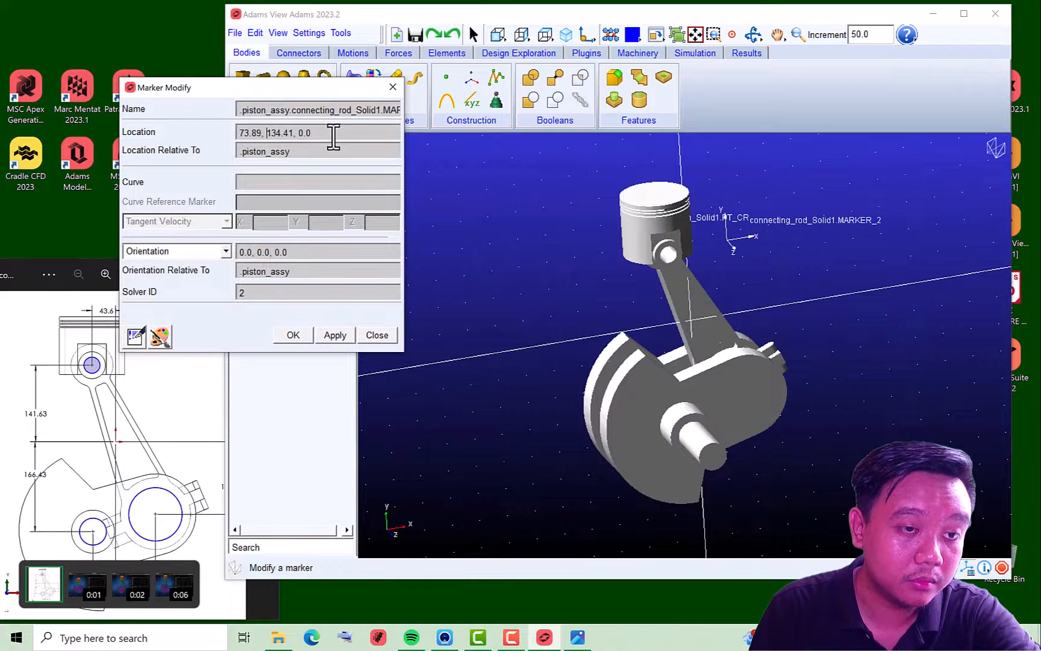
pyautogui.click(293, 335)
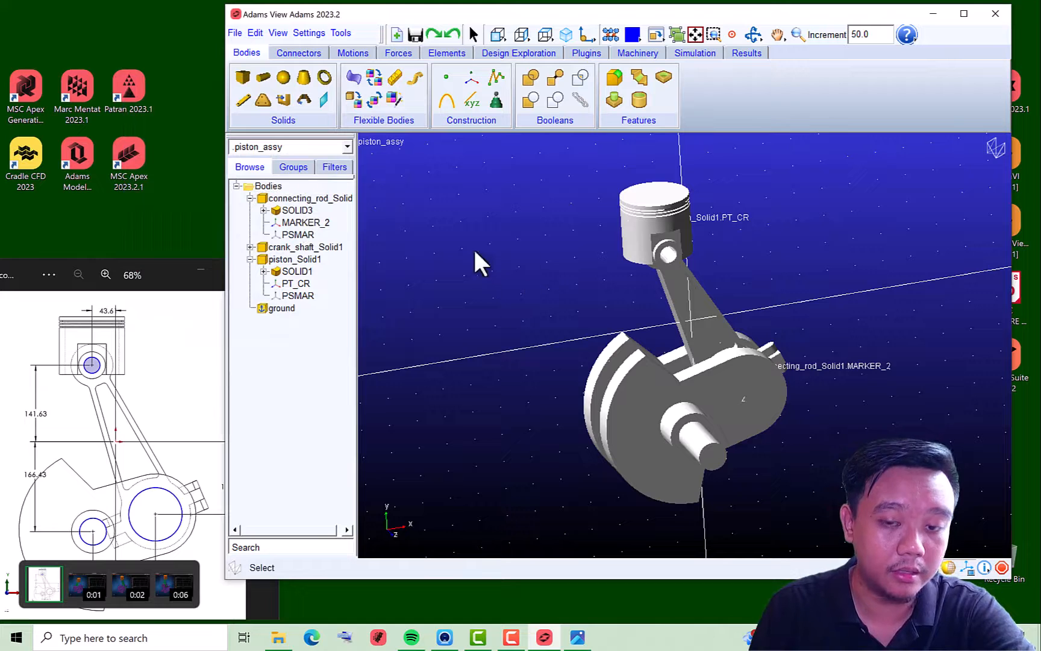
pyautogui.rightClick(315, 222)
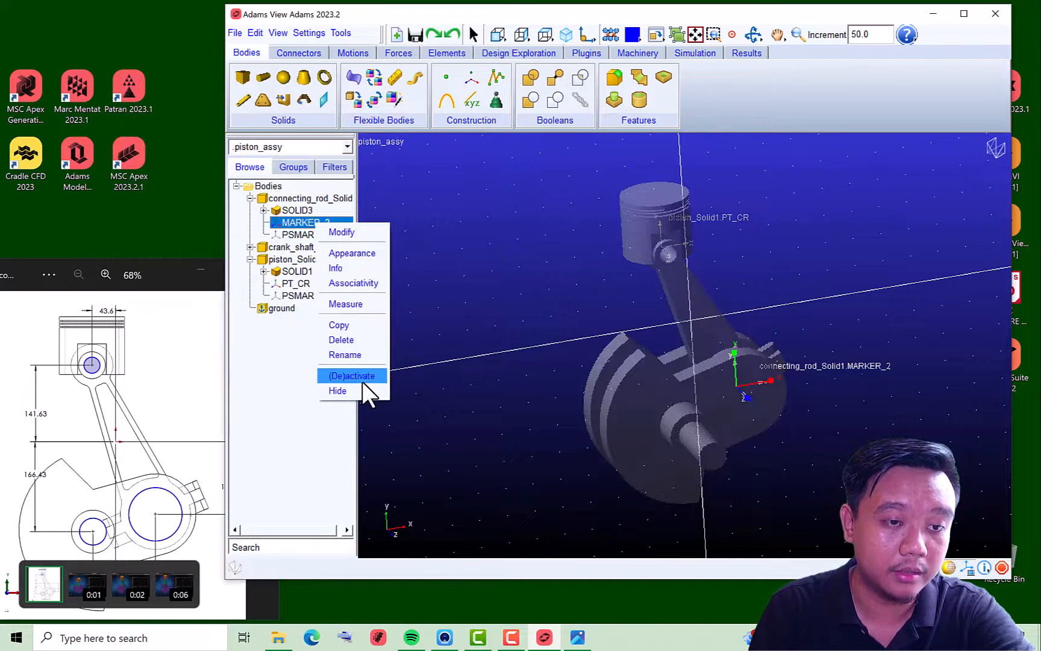
pyautogui.click(356, 354)
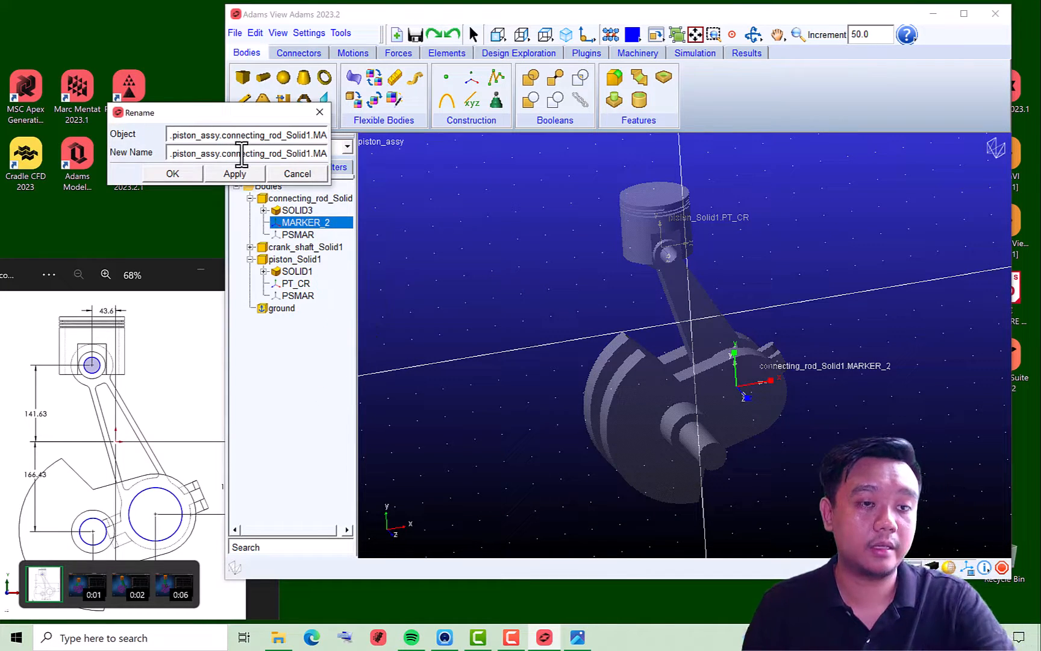
pyautogui.tripleClick(241, 153)
pyautogui.write('CR')
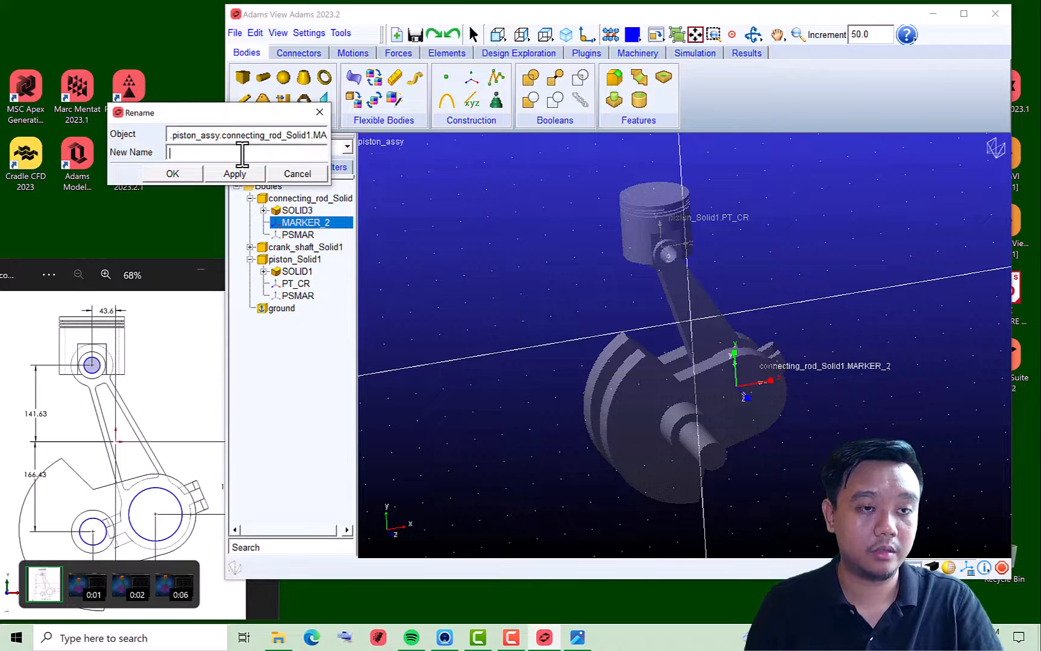
pyautogui.write('_')
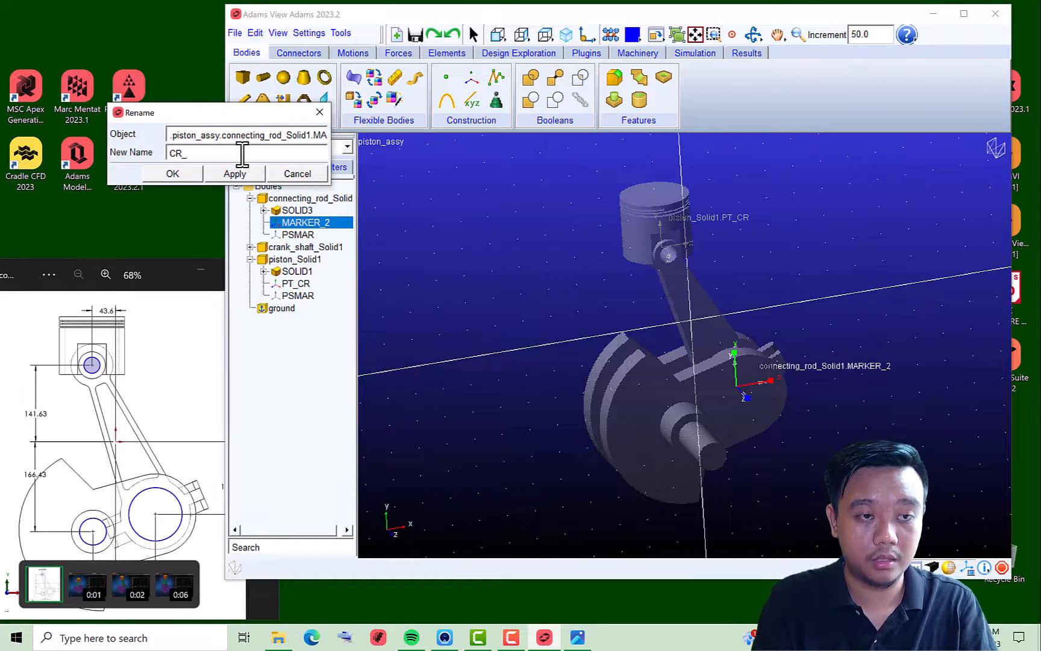
pyautogui.write('CS')
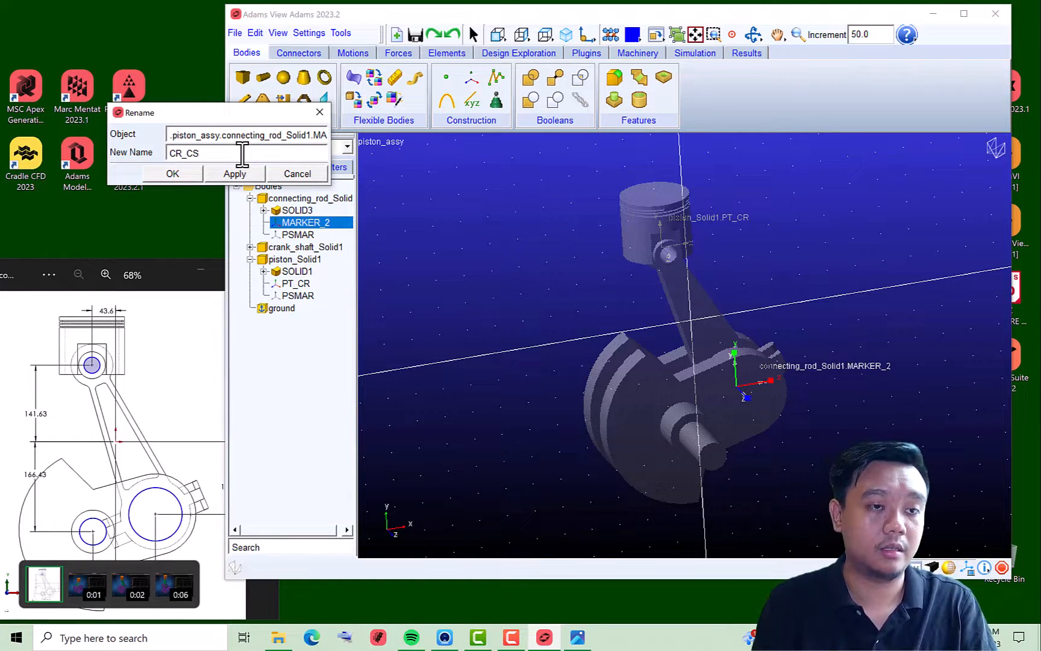
pyautogui.click(186, 173)
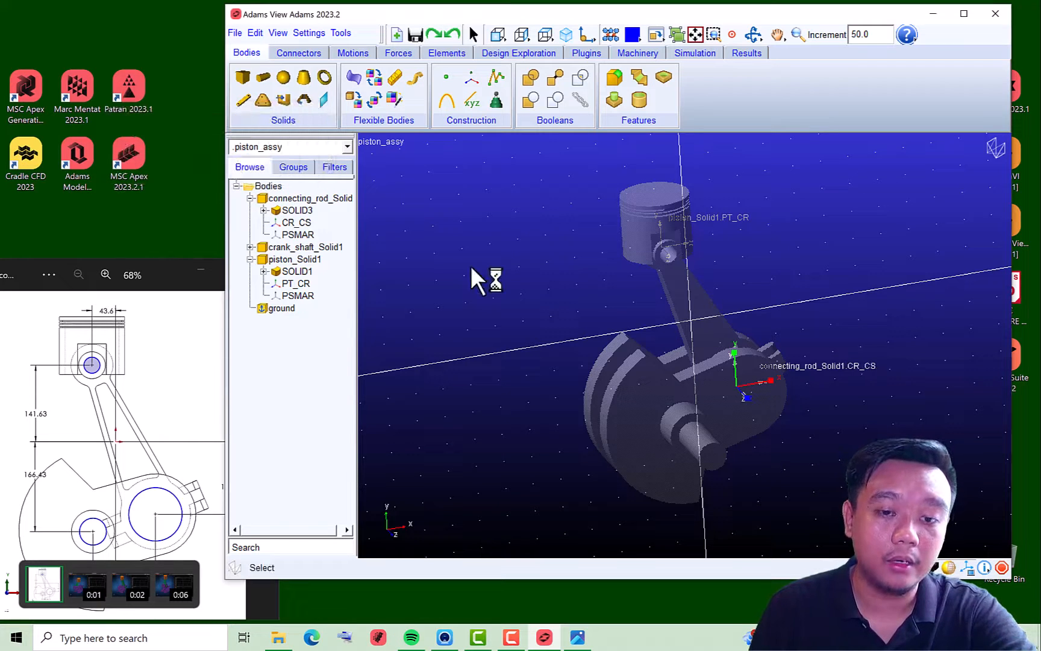
pyautogui.click(471, 265)
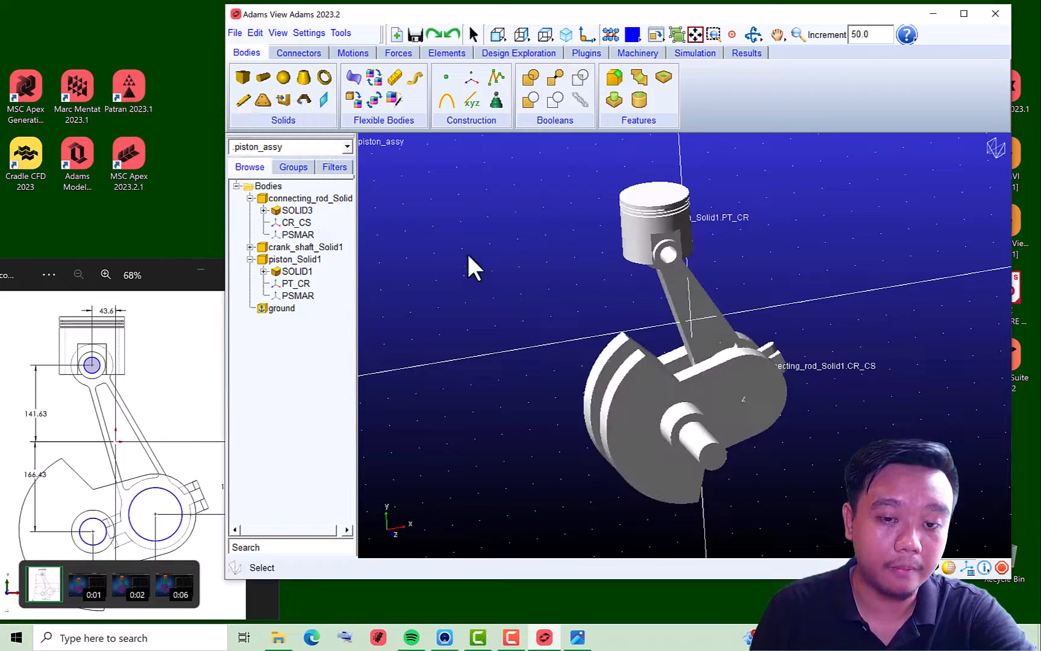
# Add a marker to the crankshaft part at 41.7, -166.43, 0 relative to the origin, oriented to the global XY plane
pyautogui.click(473, 80)
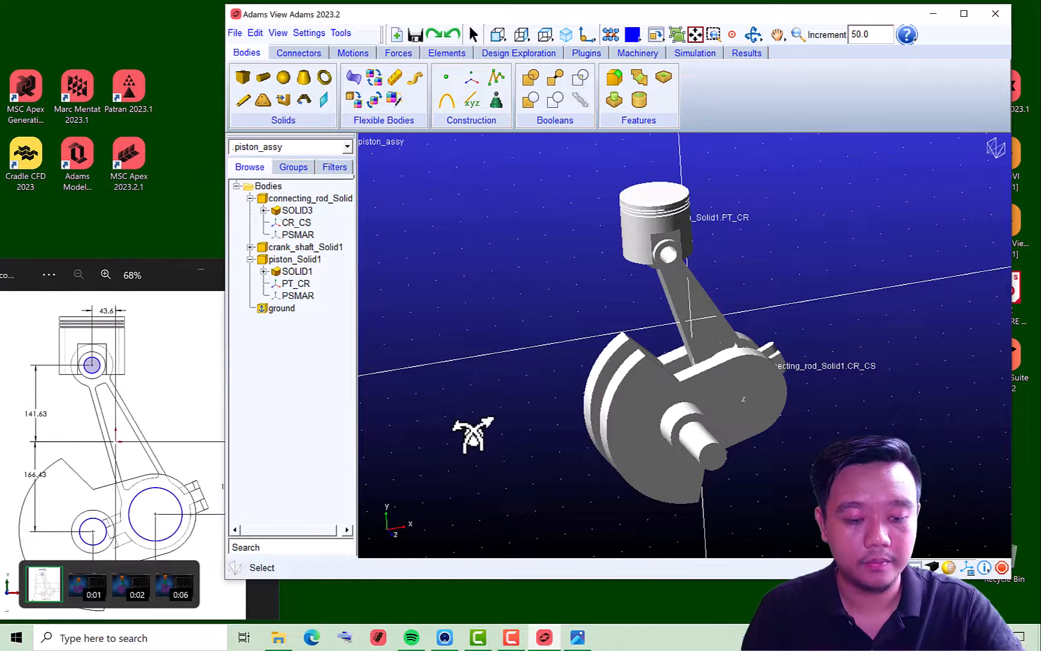
pyautogui.moveTo(473, 434)
pyautogui.mouseDown()
pyautogui.moveTo(516, 432)
pyautogui.moveTo(475, 413)
pyautogui.mouseUp()
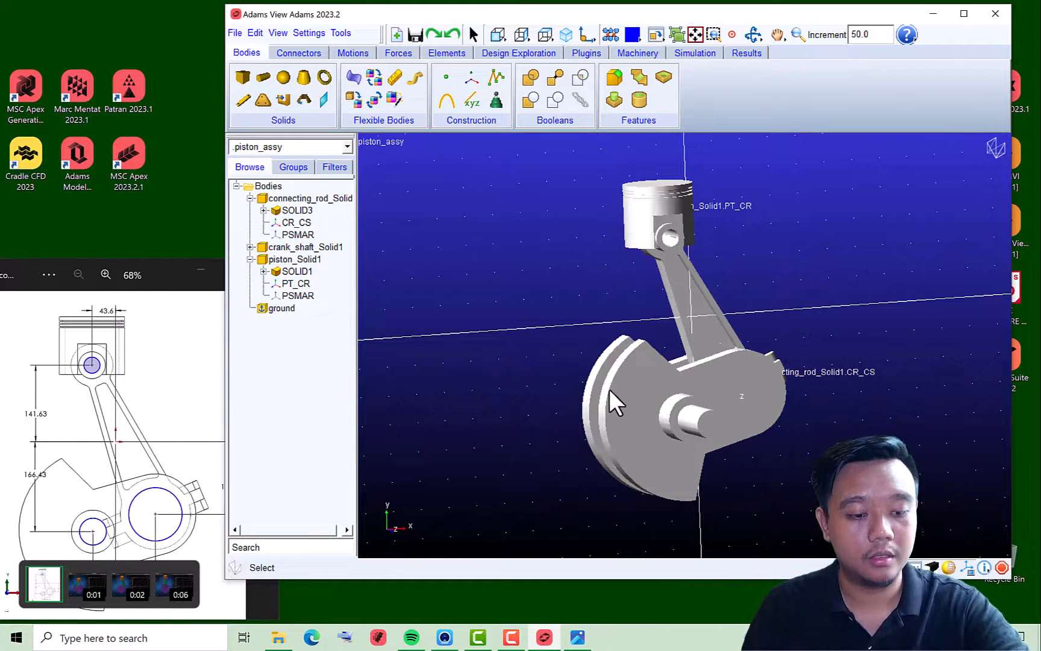
pyautogui.press('r')
pyautogui.moveTo(539, 348); pyautogui.dragTo(554, 366)
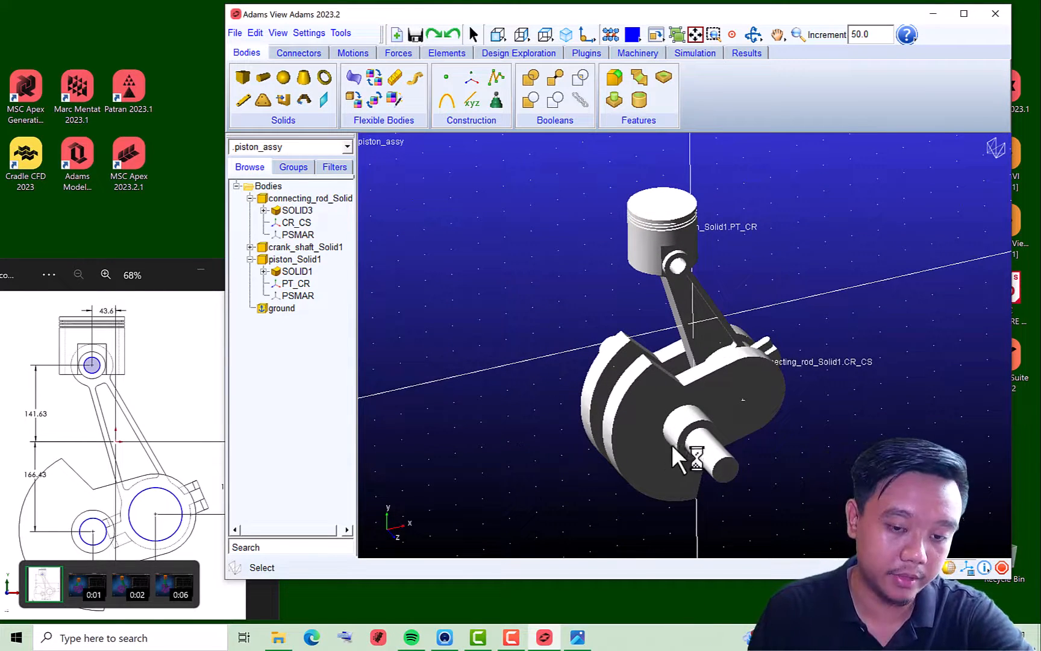
pyautogui.click(471, 82)
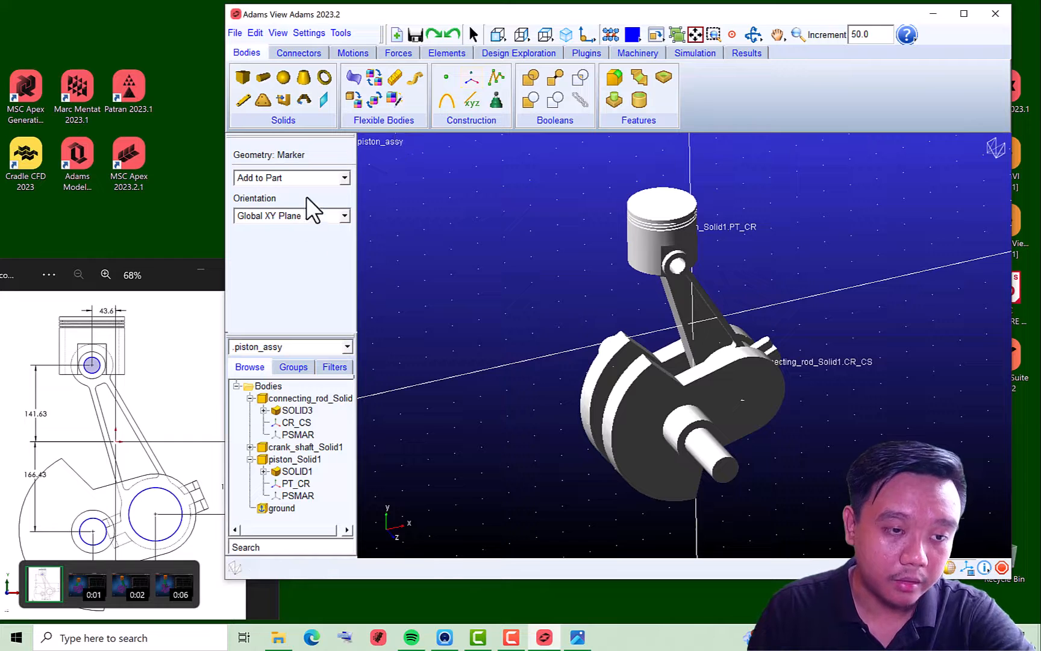
pyautogui.click(660, 459)
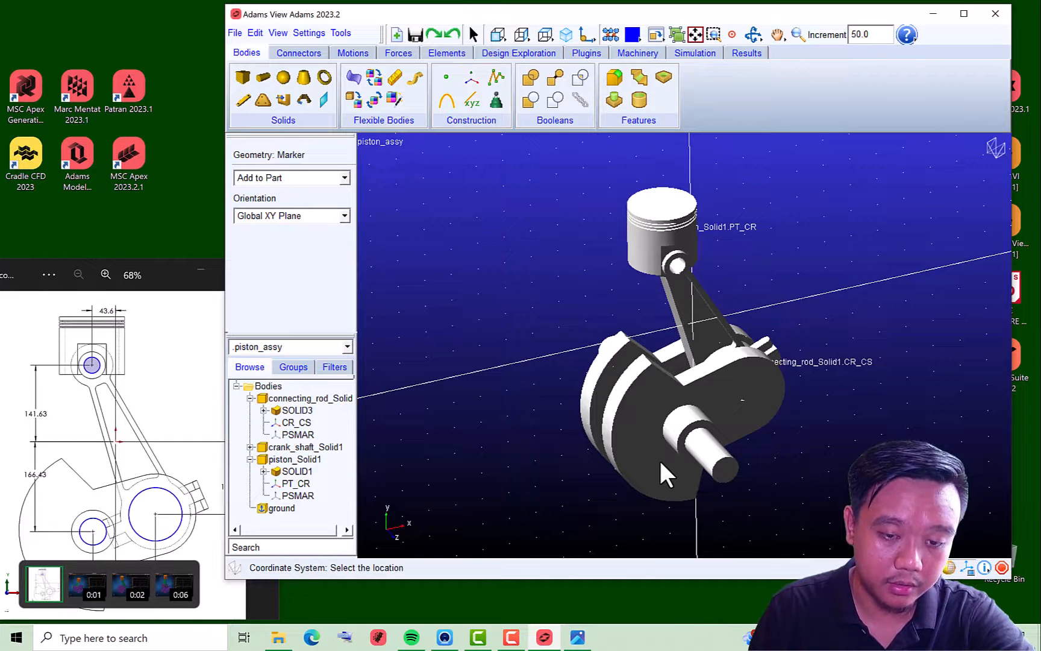
pyautogui.rightClick(464, 314)
pyautogui.tripleClick(519, 281)
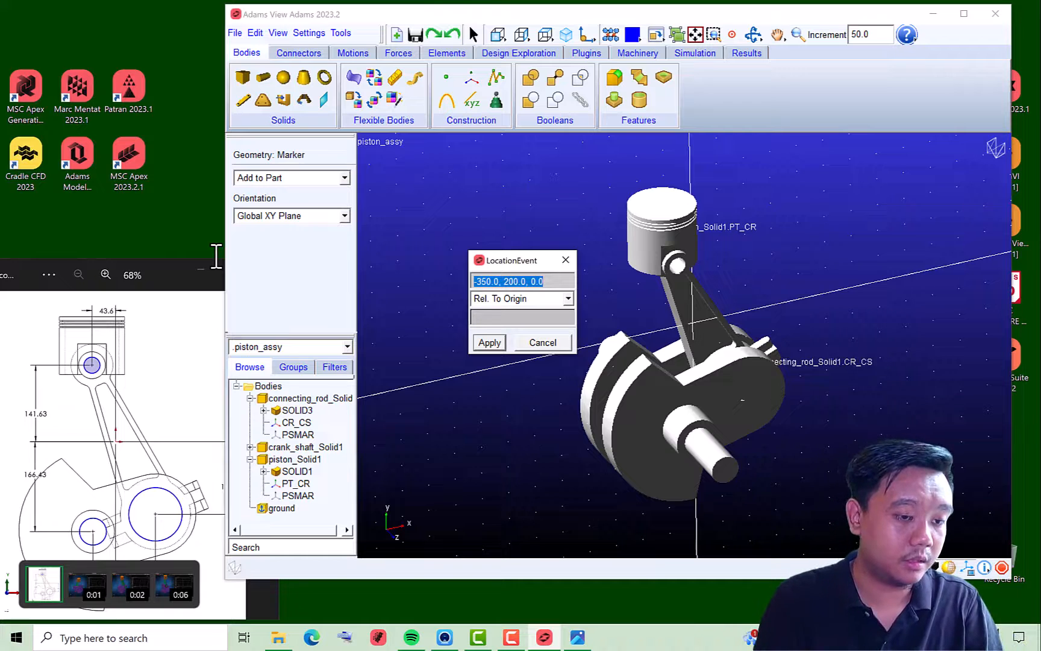
pyautogui.moveTo(160, 261); pyautogui.dragTo(155, 196)
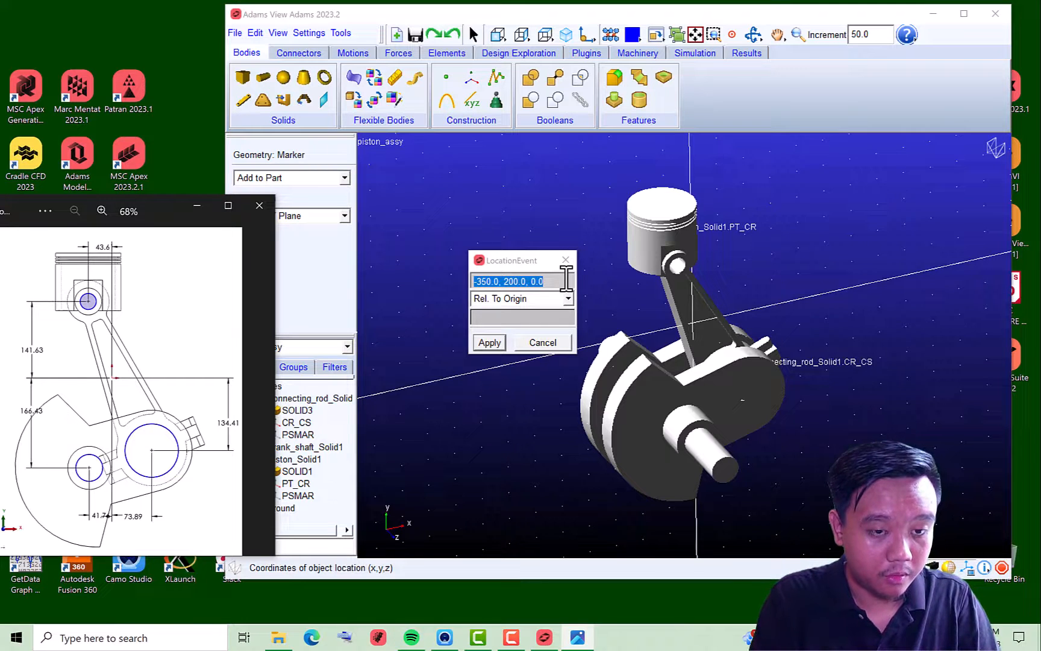
pyautogui.click(566, 281)
pyautogui.hotkey('ctrl', 'a')
pyautogui.write('41')
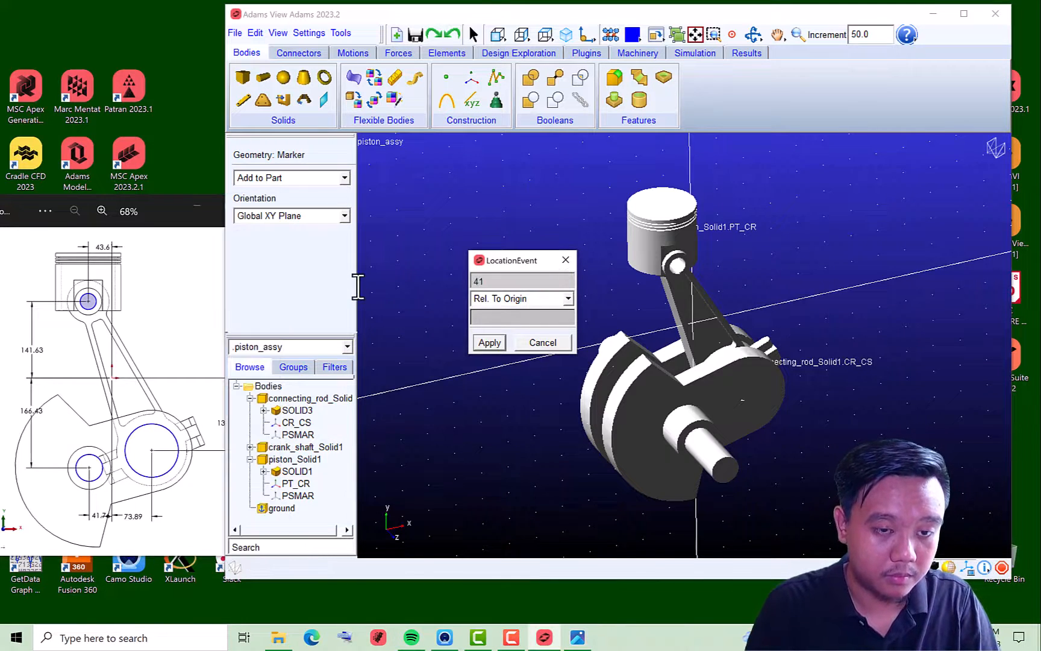
pyautogui.write('.7')
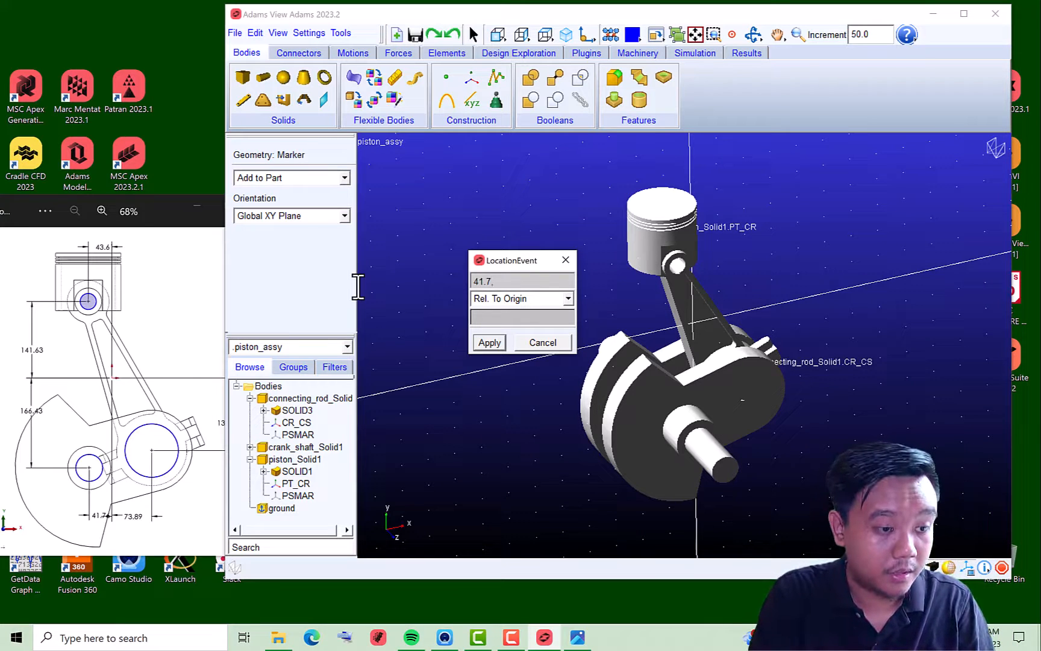
pyautogui.write(',-166')
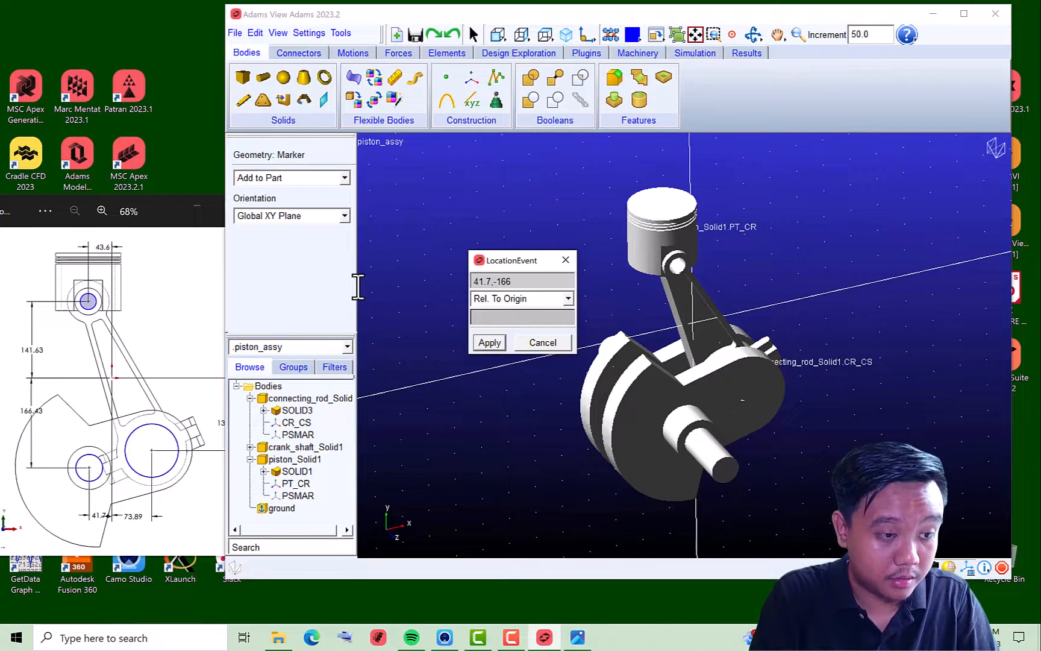
pyautogui.write('.43,0')
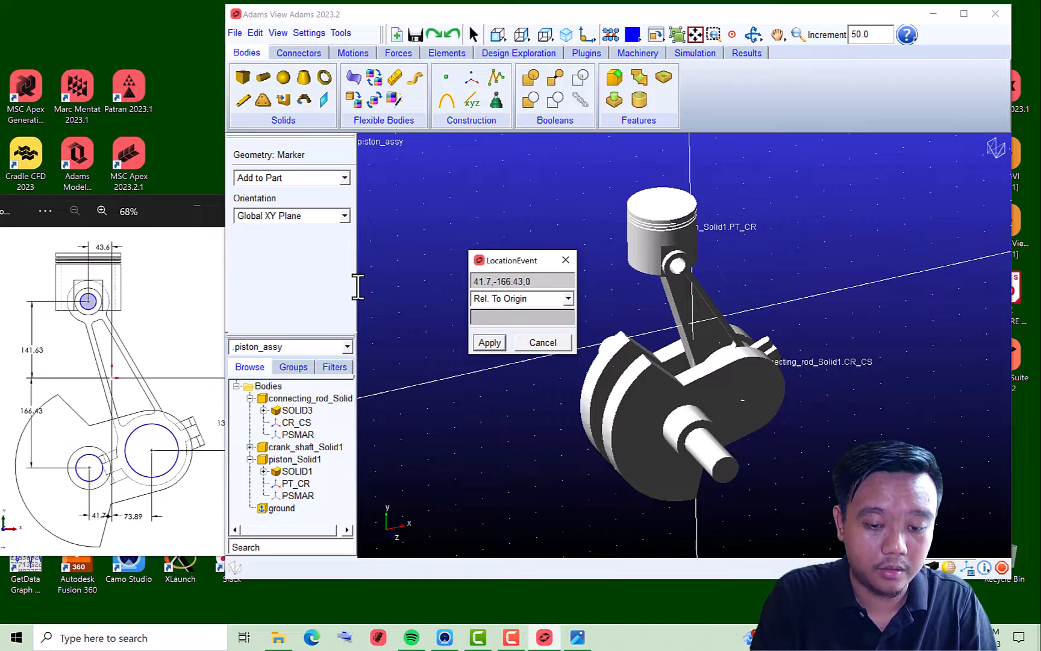
pyautogui.click(500, 348)
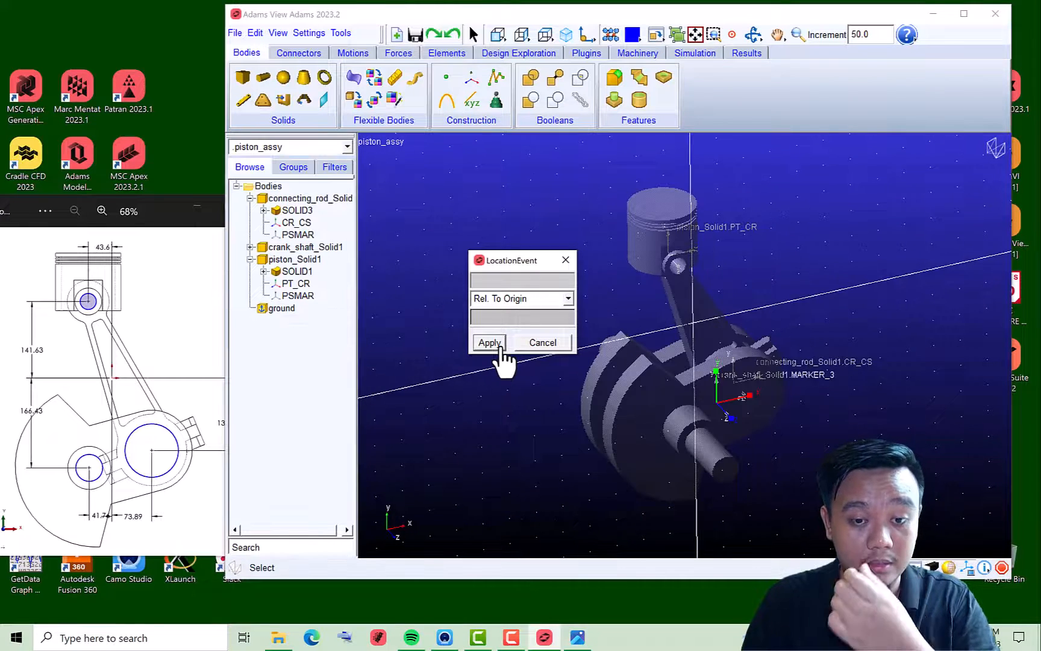
pyautogui.click(544, 342)
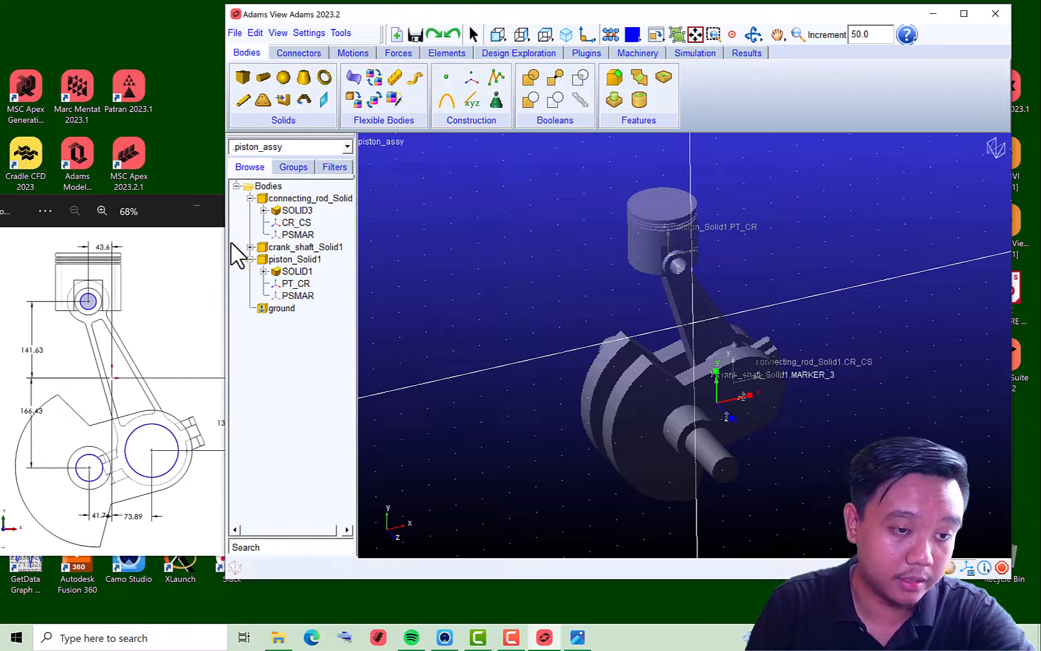
# Expand the crankshaft body and make the X coordinate of its new marker's location negative (-41.7)
pyautogui.click(249, 247)
pyautogui.doubleClick(305, 272)
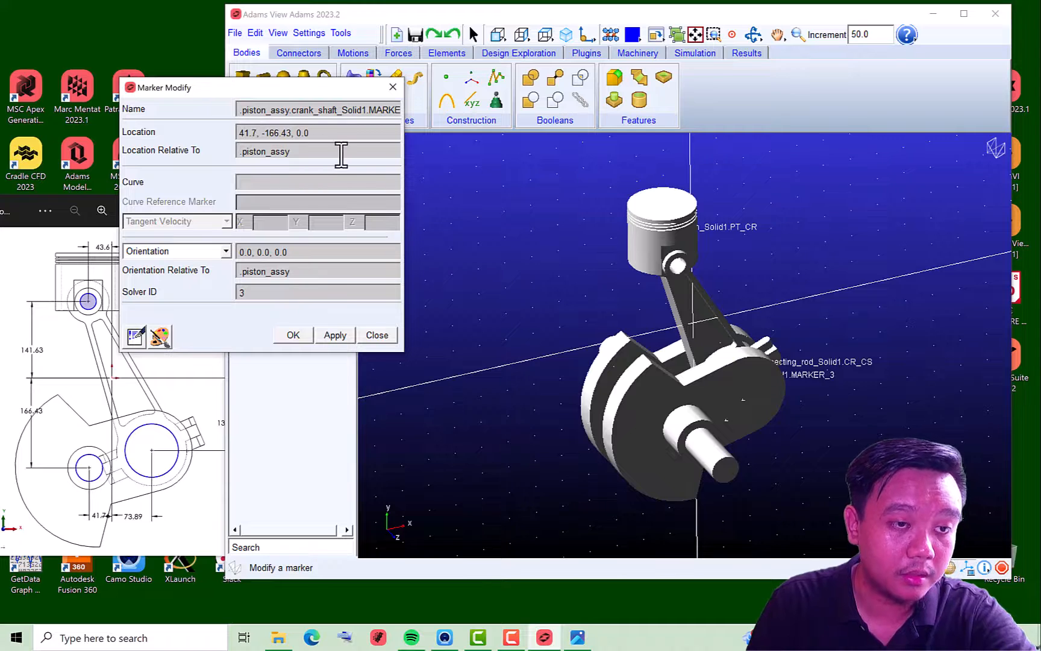
pyautogui.write('-')
pyautogui.click(296, 335)
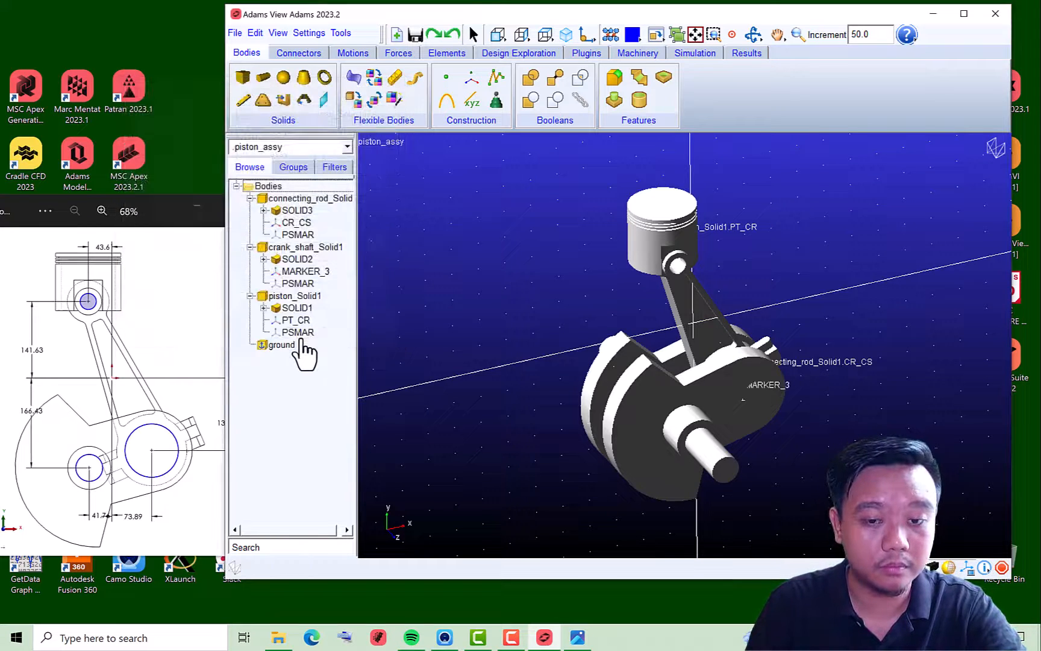
pyautogui.click(309, 270)
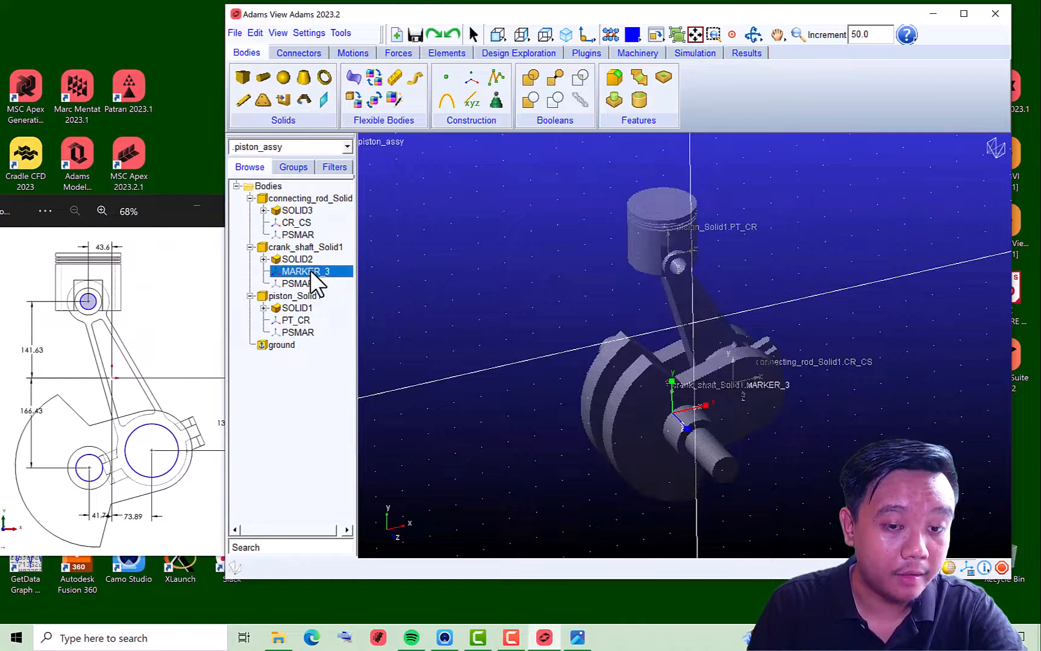
pyautogui.moveTo(722, 384); pyautogui.dragTo(364, 309)
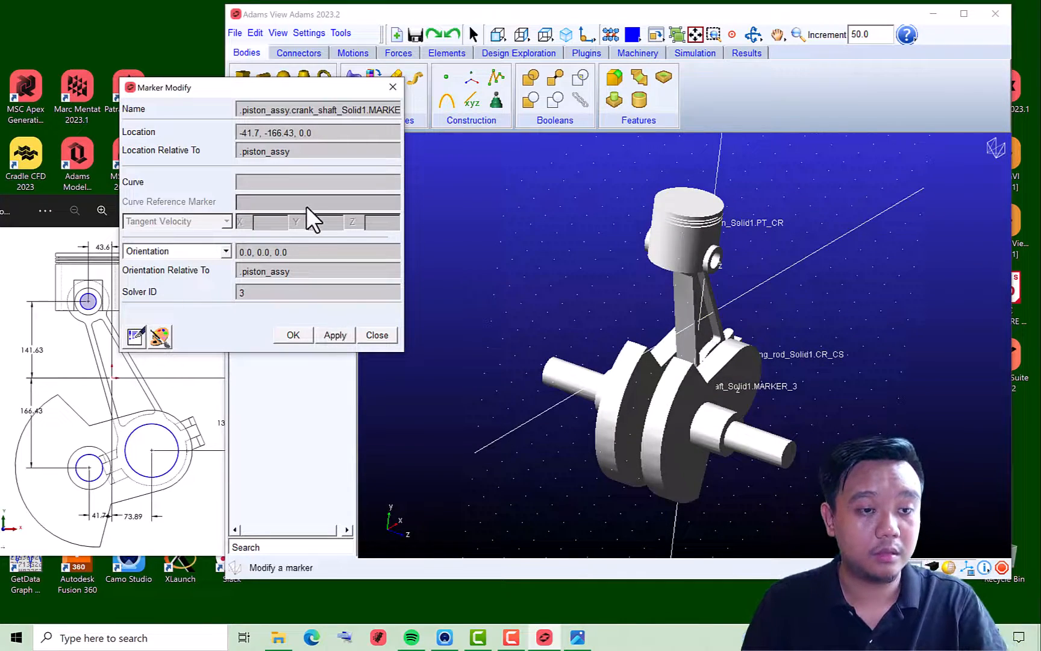
pyautogui.click(376, 335)
# Rename the crankshaft's new marker to CR_GR
pyautogui.rightClick(293, 273)
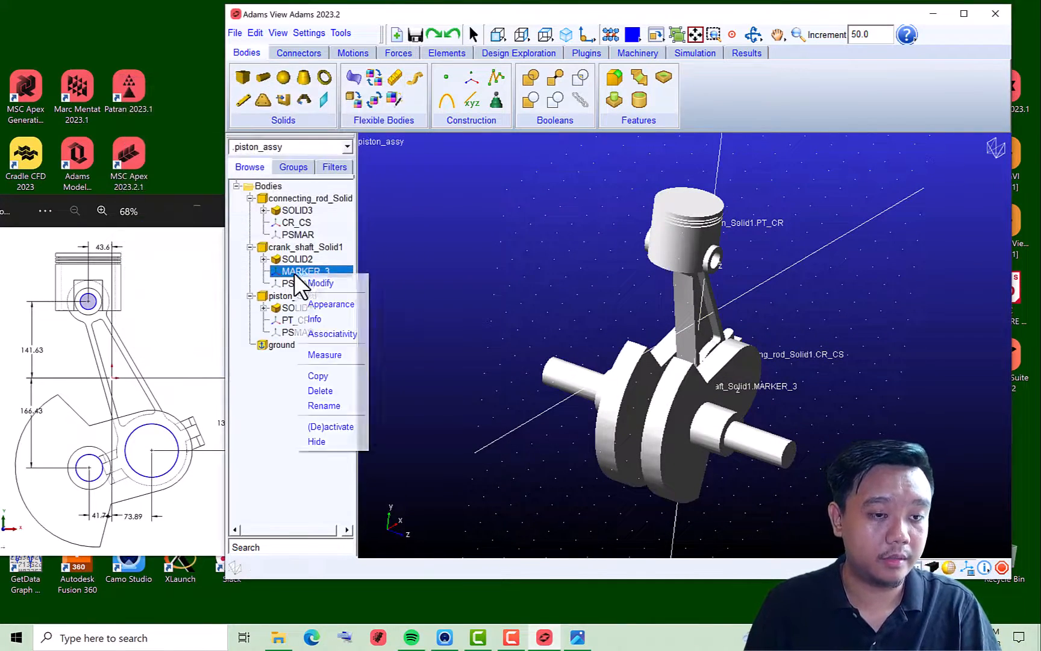
pyautogui.click(328, 405)
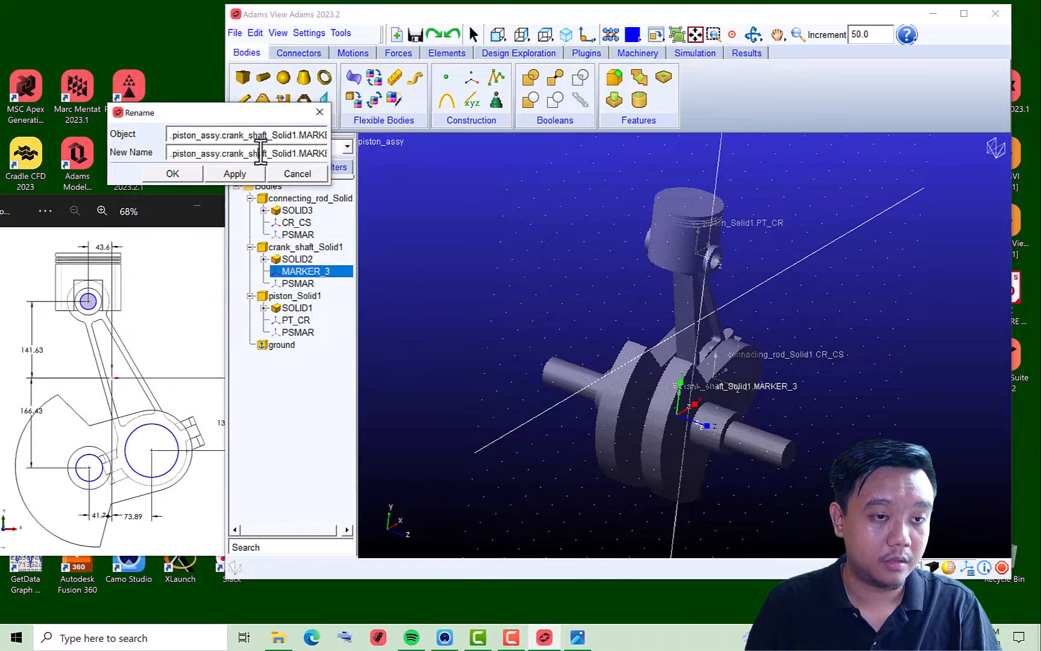
pyautogui.tripleClick(262, 153)
pyautogui.write('CR_GR')
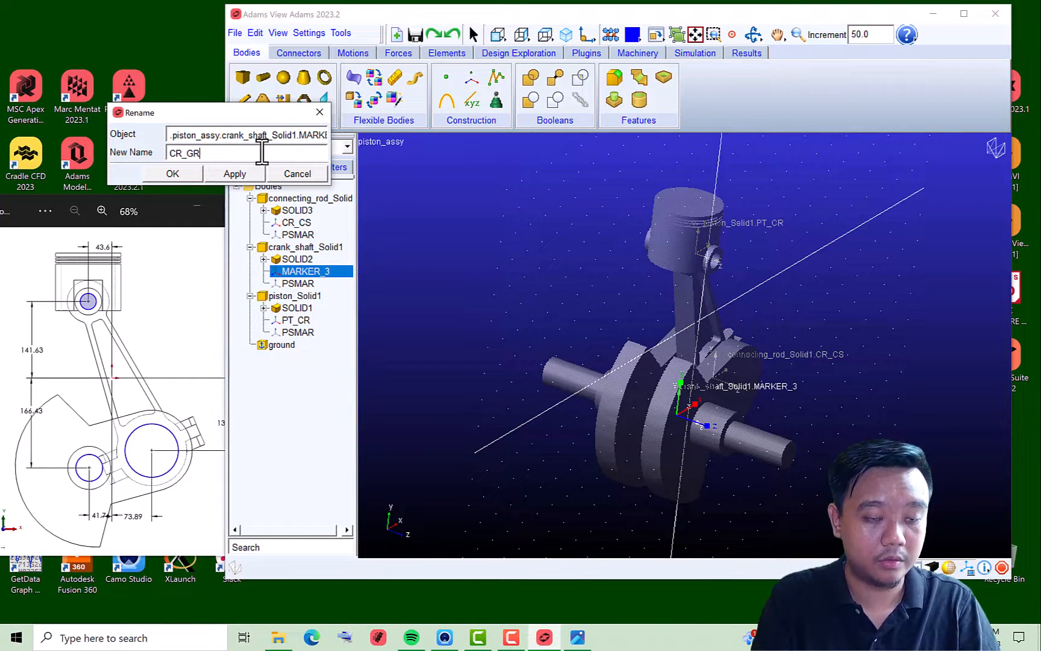
pyautogui.click(175, 176)
pyautogui.click(538, 318)
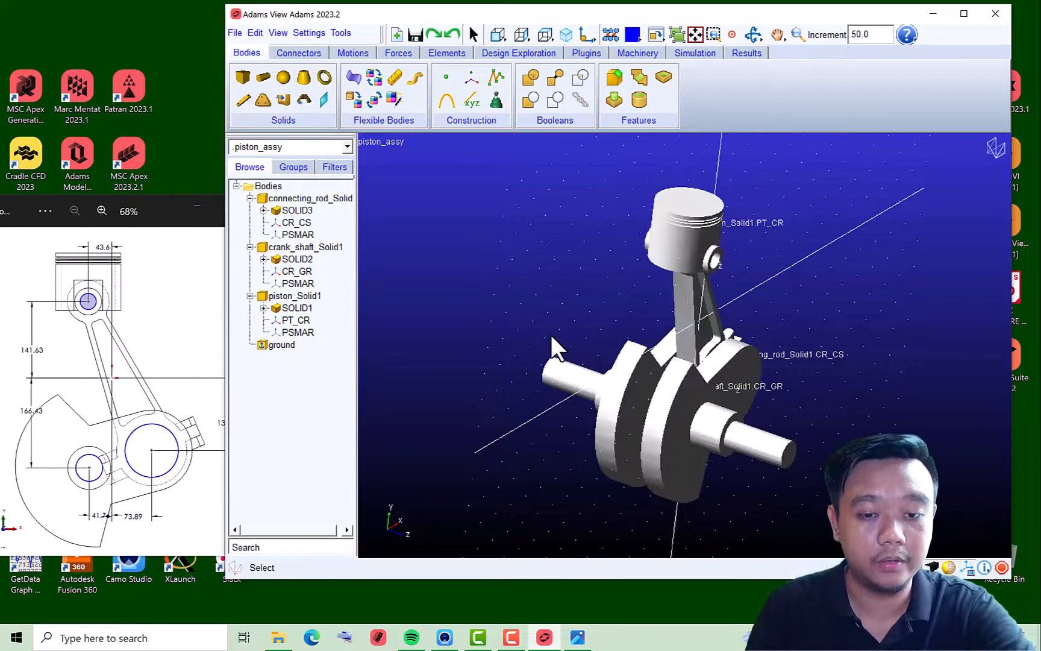
# Maximize the modeling window and create a revolute joint, normal to grid, between the crankshaft and ground at the CR_GR marker
pyautogui.press('r')
pyautogui.moveTo(548, 339); pyautogui.dragTo(494, 339)
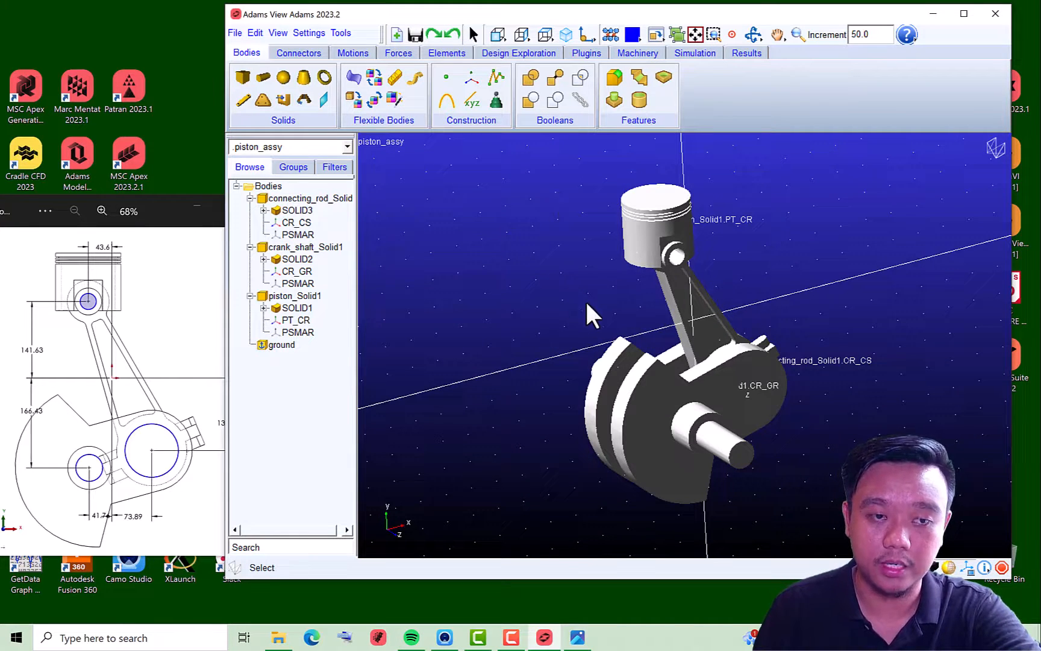
pyautogui.doubleClick(456, 16)
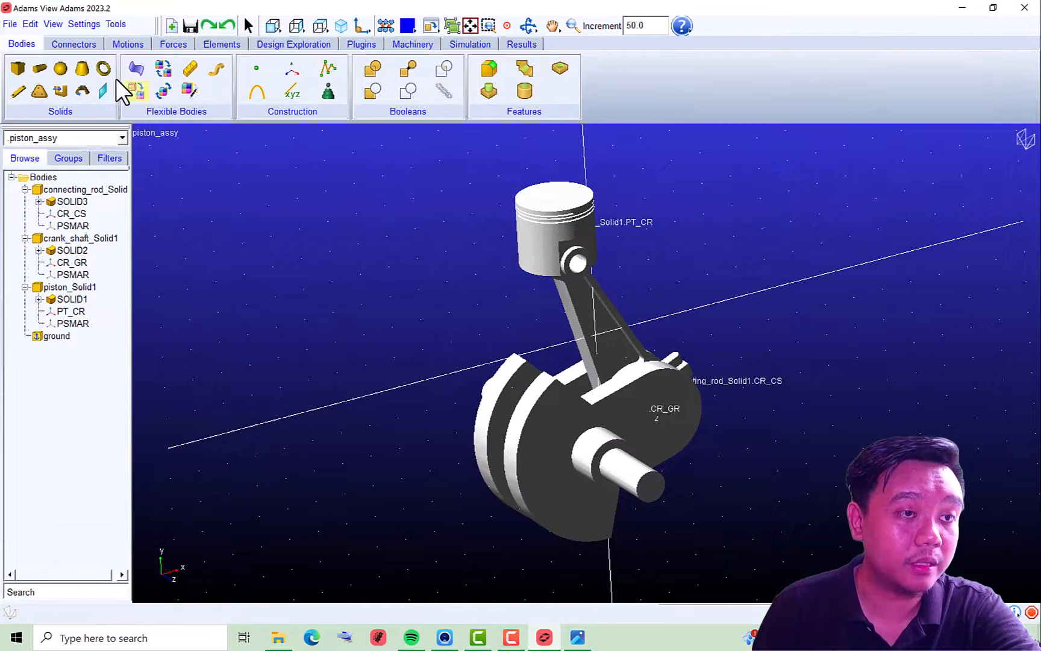
pyautogui.click(73, 45)
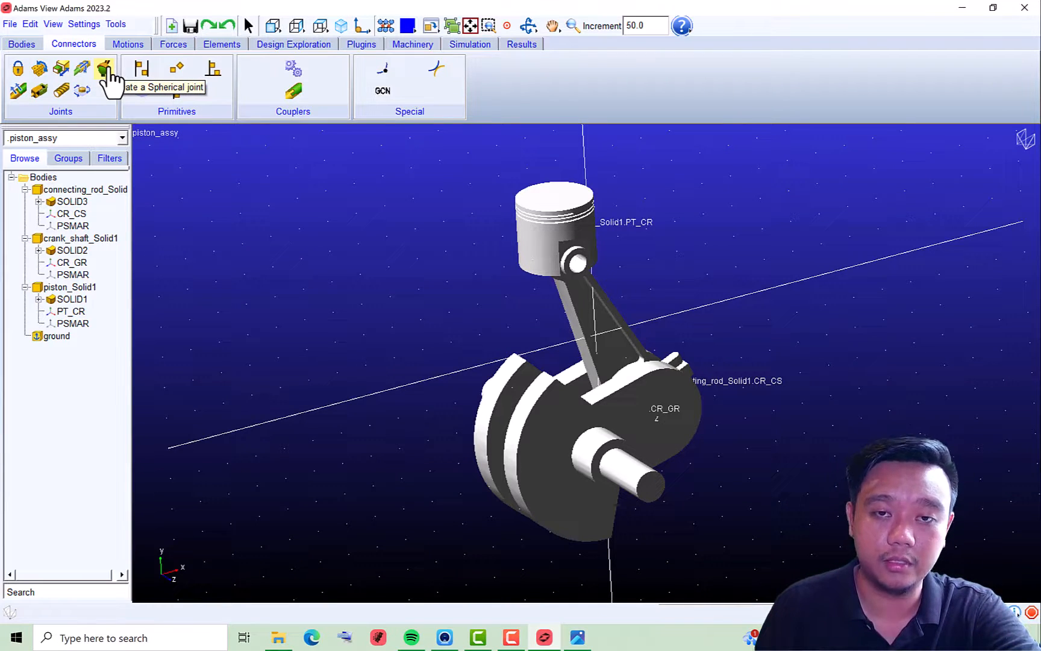
pyautogui.click(38, 70)
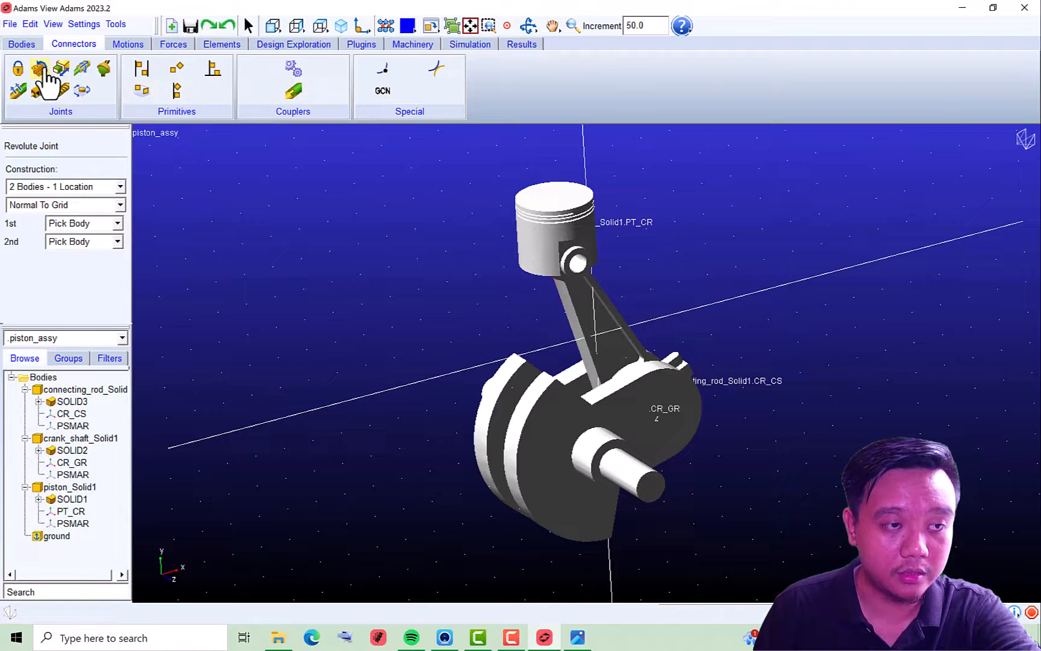
pyautogui.click(533, 479)
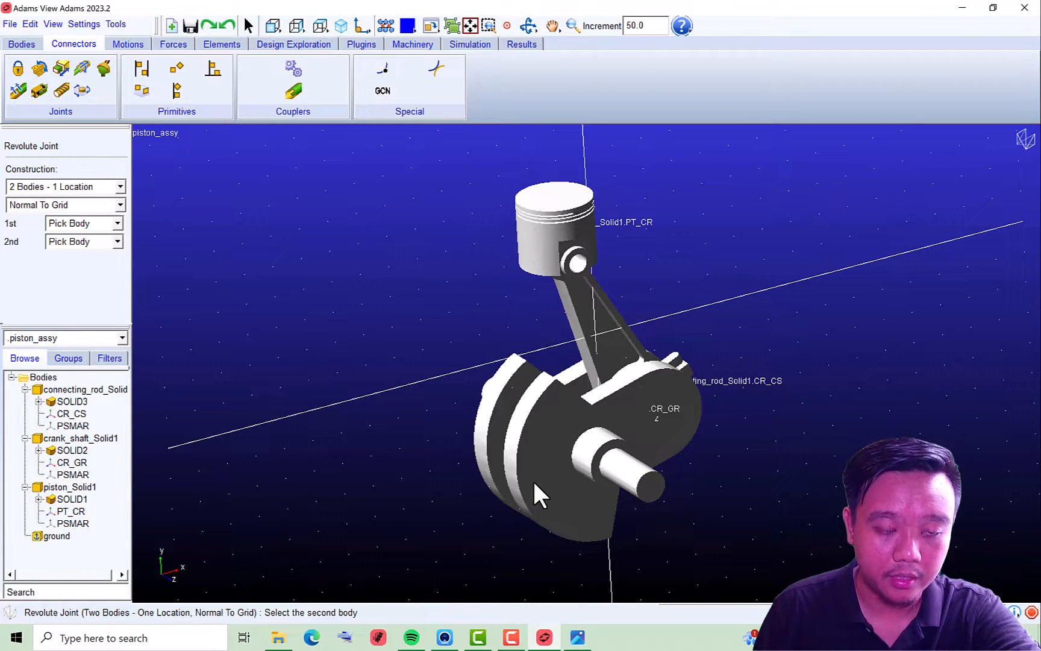
pyautogui.click(353, 363)
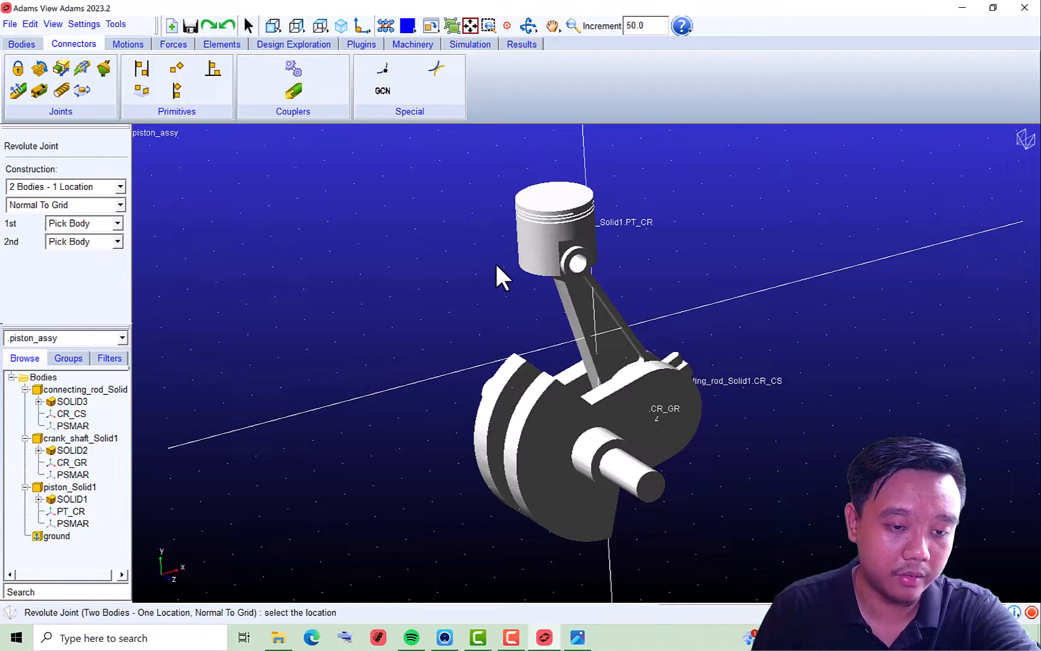
pyautogui.rightClick(587, 452)
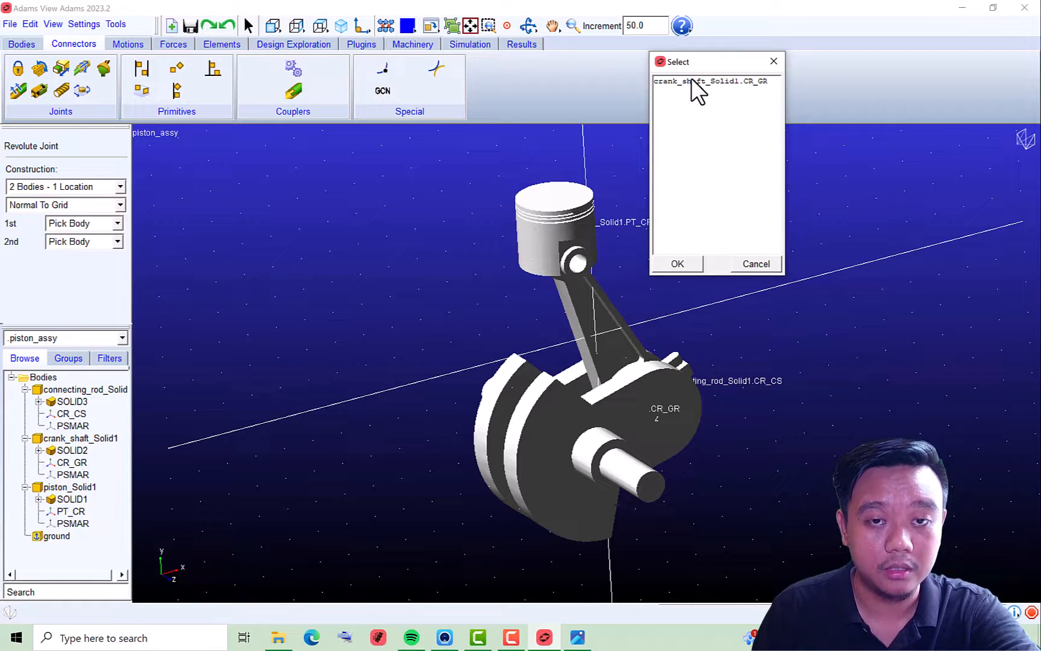
pyautogui.moveTo(694, 70); pyautogui.dragTo(753, 169)
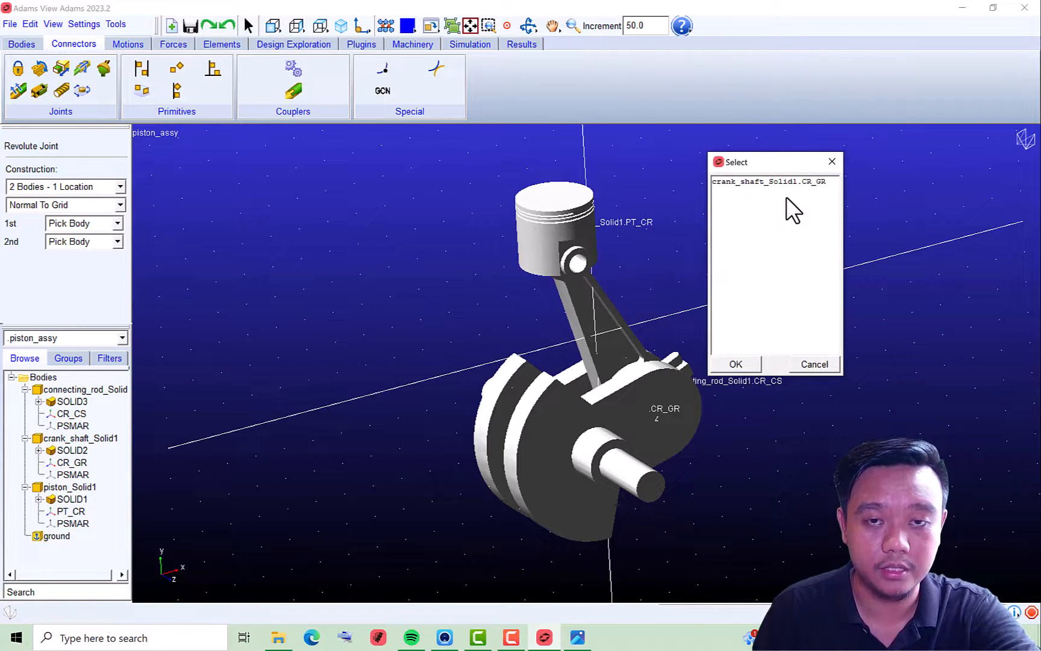
pyautogui.click(754, 179)
pyautogui.click(737, 364)
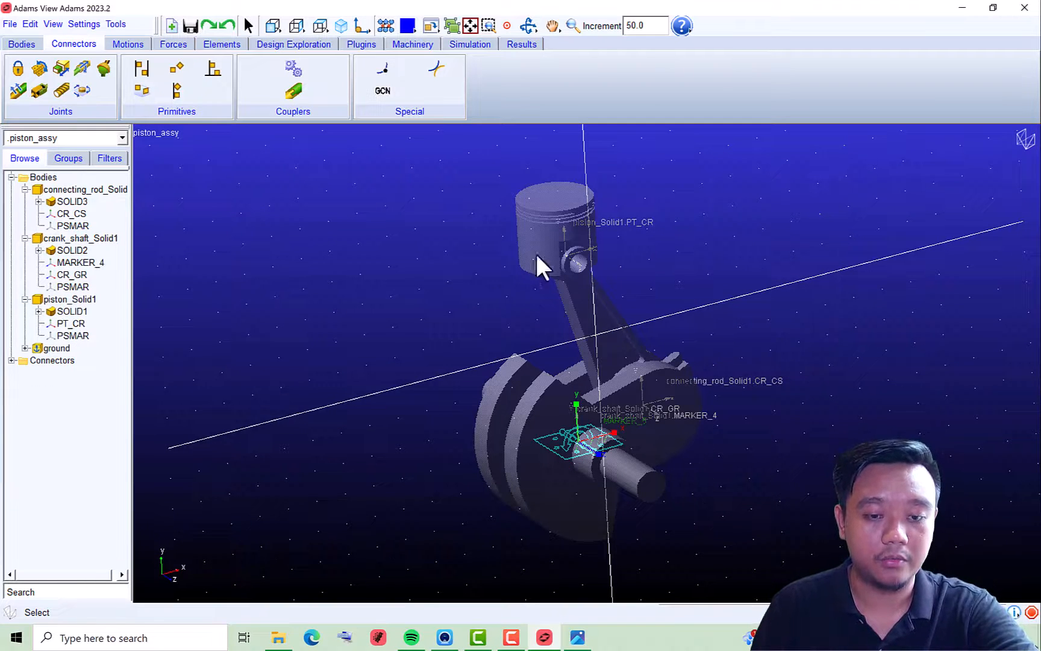
# Create a revolute joint, normal to grid, between the crankshaft and the connecting rod at the CR_CS marker
pyautogui.click(39, 69)
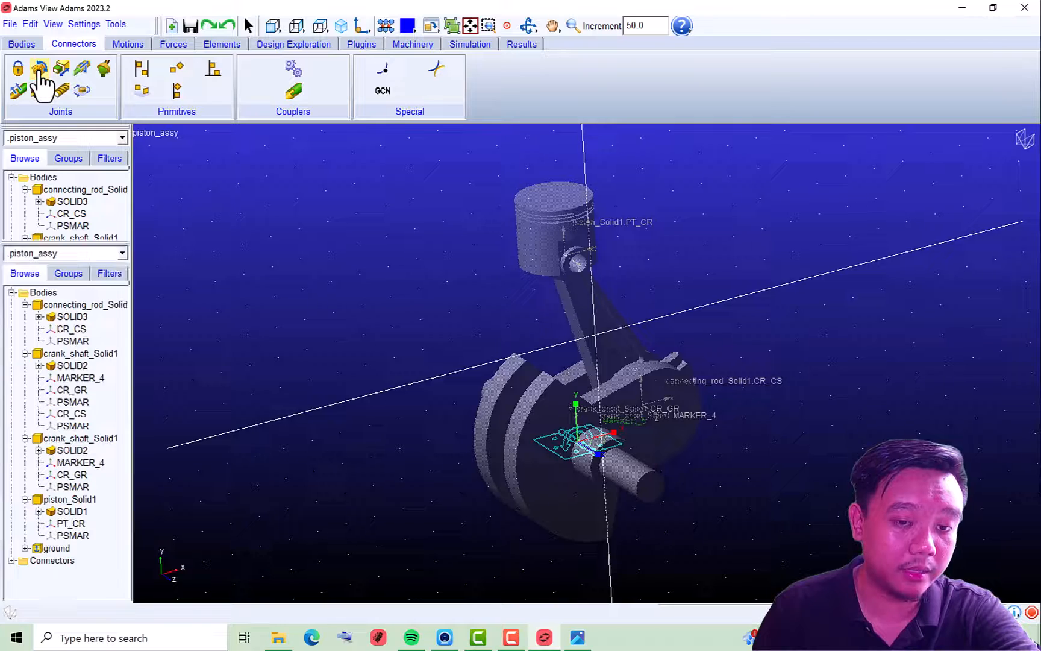
pyautogui.click(544, 388)
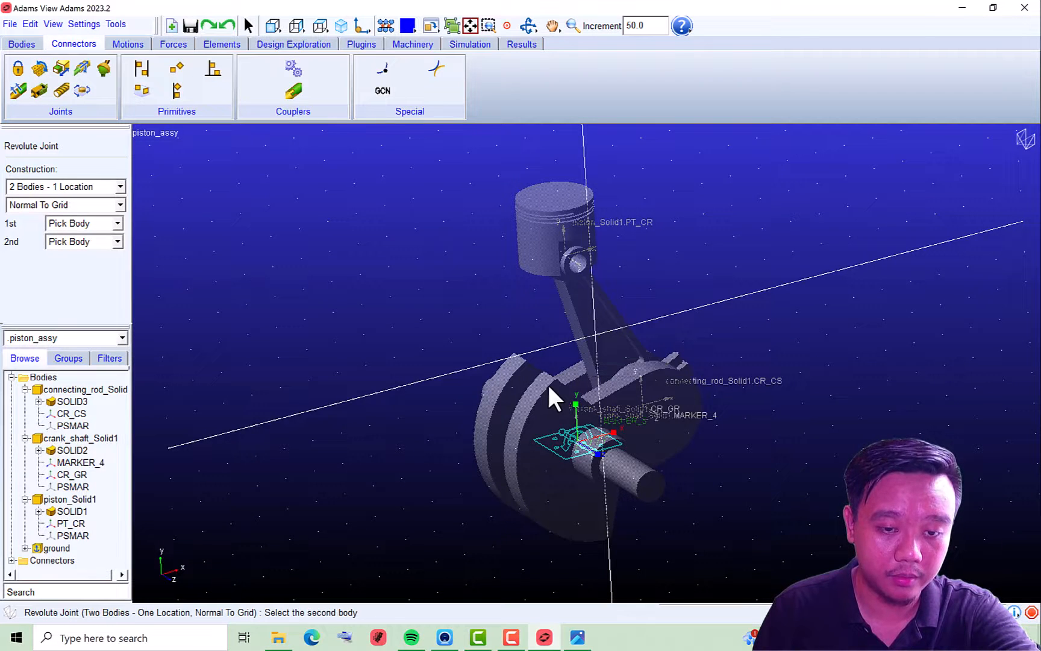
pyautogui.click(592, 313)
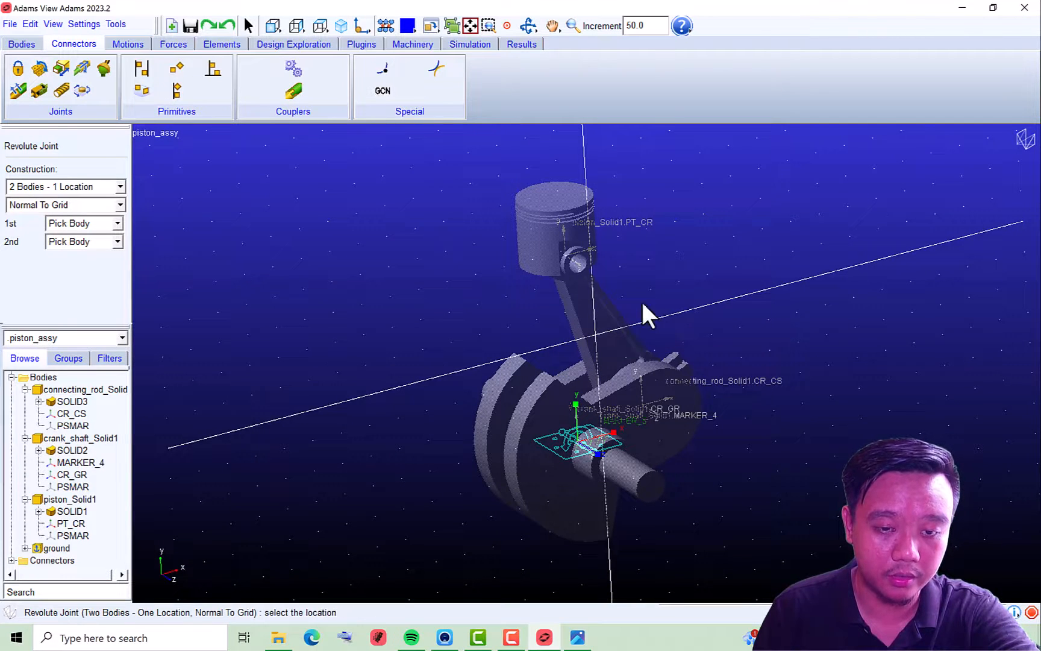
pyautogui.click(650, 403)
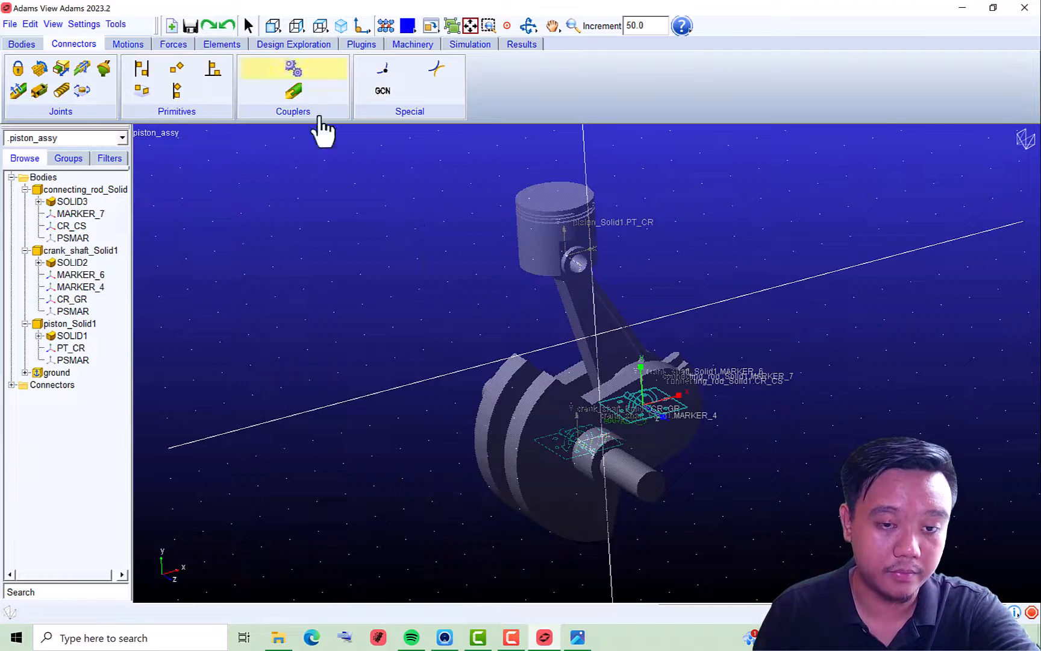
# Create a revolute joint, normal to grid, between the connecting rod and the piston at the PT_CR marker
pyautogui.click(37, 74)
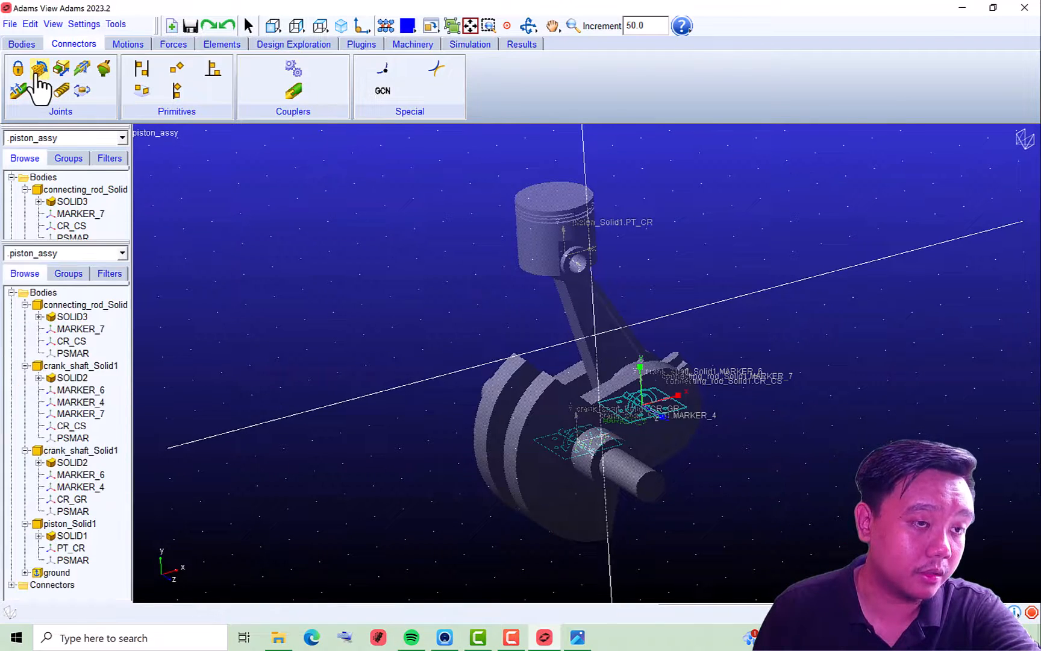
pyautogui.click(592, 310)
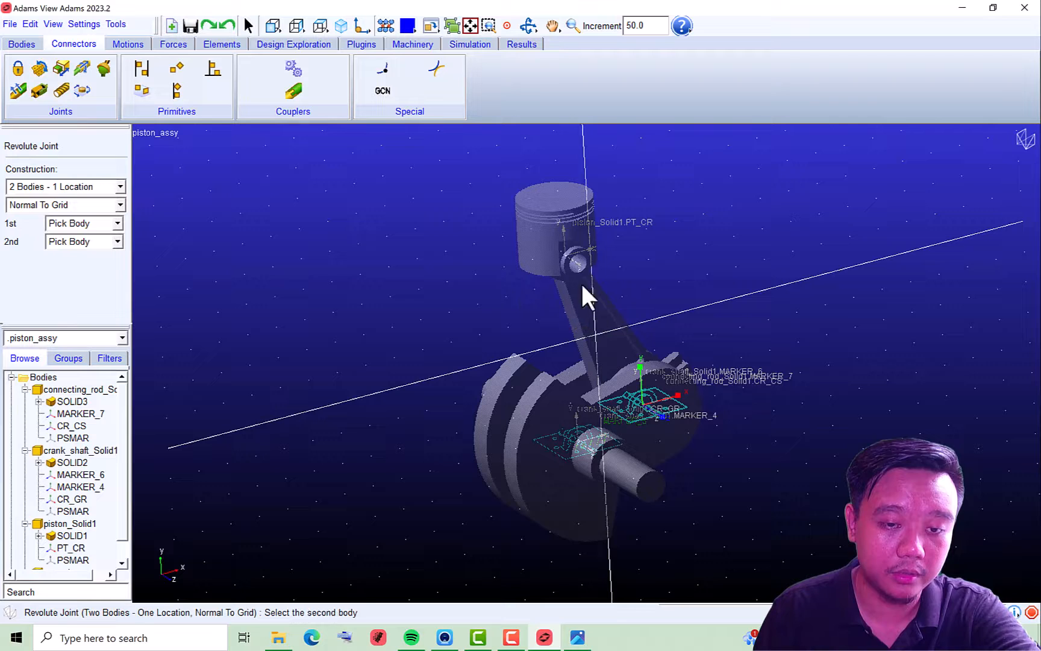
pyautogui.click(562, 220)
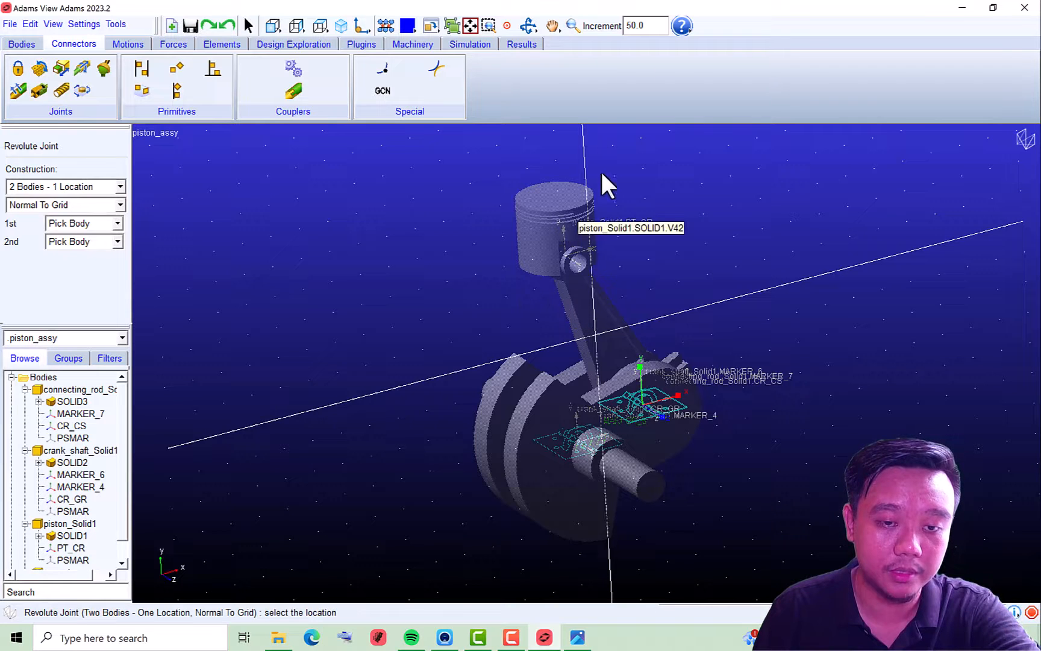
pyautogui.click(569, 255)
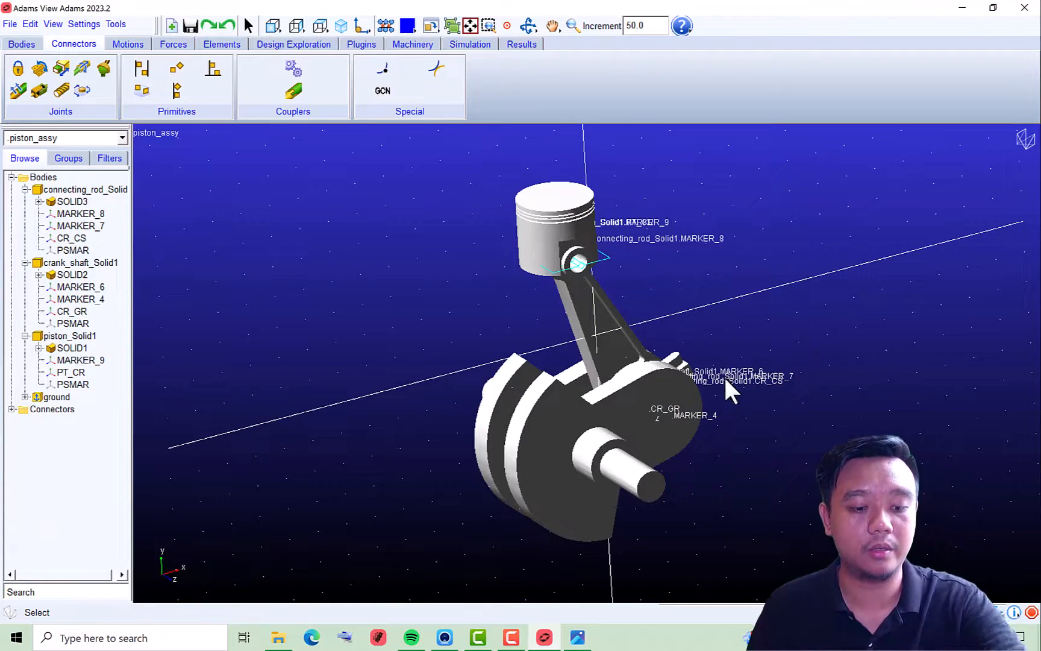
# Create a translational joint between the piston and ground at the PT_CR marker, directed along the marker's Y axis
pyautogui.moveTo(726, 378)
pyautogui.mouseDown(button='middle')
pyautogui.moveTo(674, 365)
pyautogui.moveTo(666, 395)
pyautogui.moveTo(739, 360)
pyautogui.moveTo(713, 373)
pyautogui.mouseUp(button='middle')
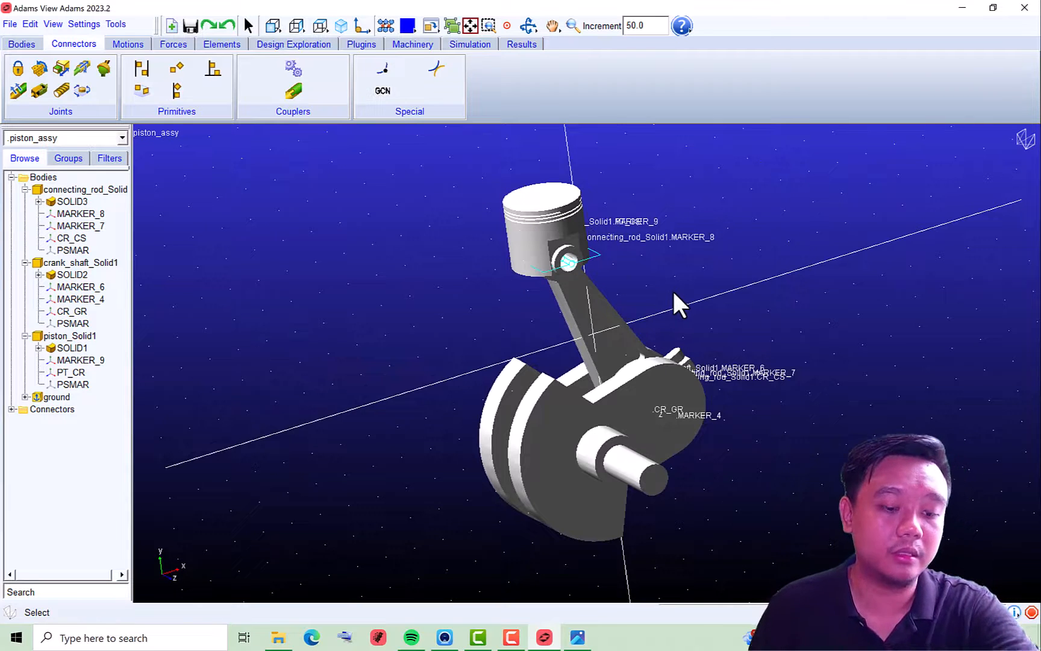
pyautogui.moveTo(673, 302)
pyautogui.mouseDown(button='middle')
pyautogui.moveTo(663, 309)
pyautogui.moveTo(658, 298)
pyautogui.moveTo(666, 308)
pyautogui.mouseUp(button='middle')
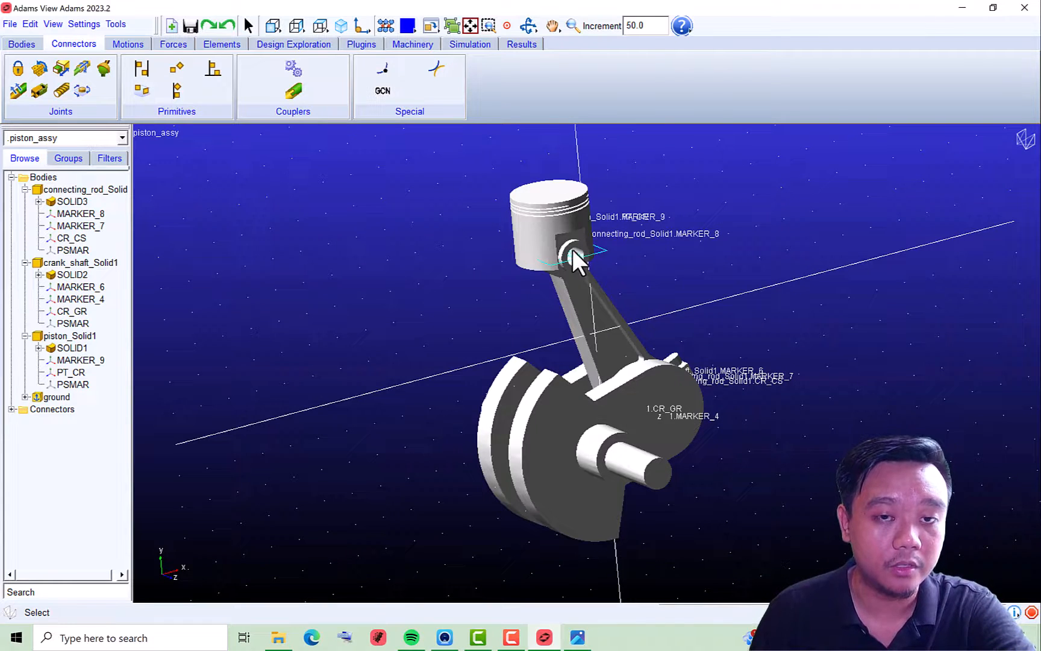
pyautogui.click(59, 68)
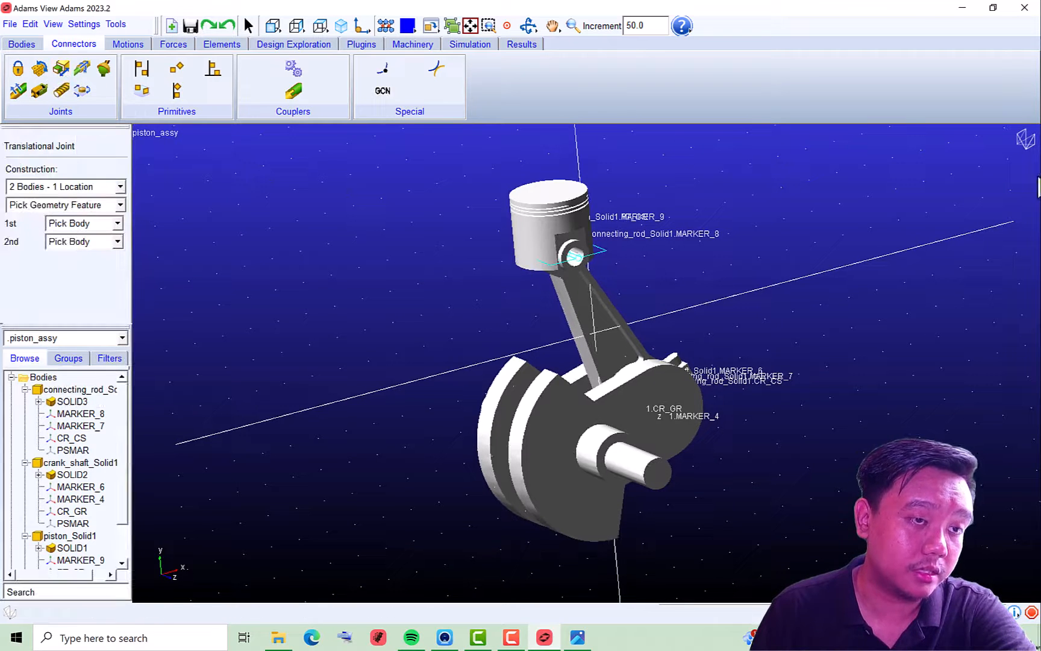
pyautogui.click(518, 197)
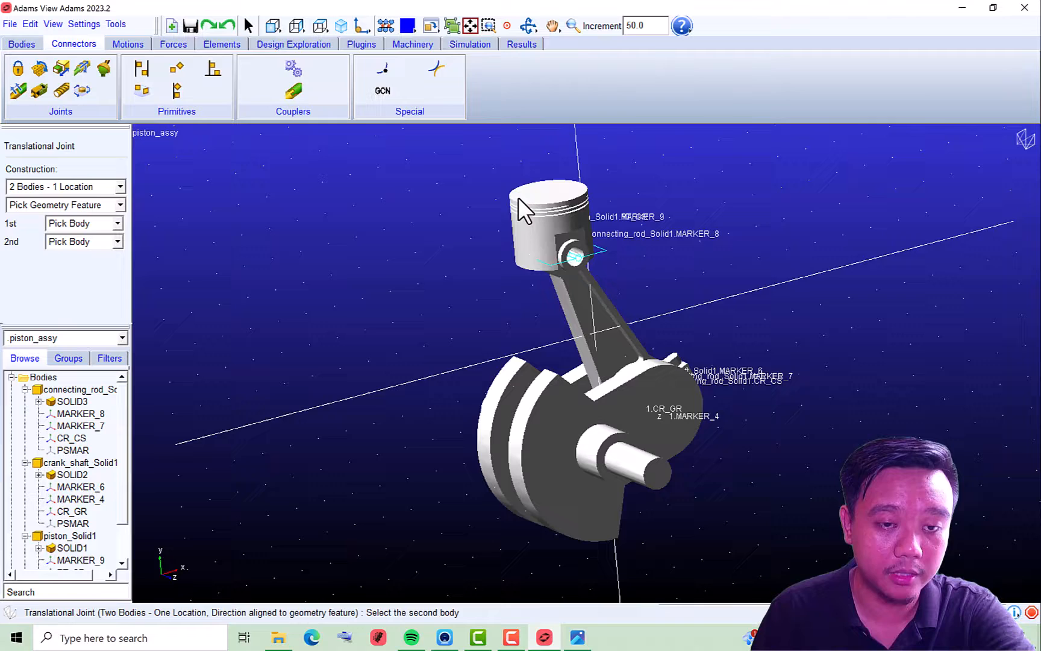
pyautogui.click(452, 190)
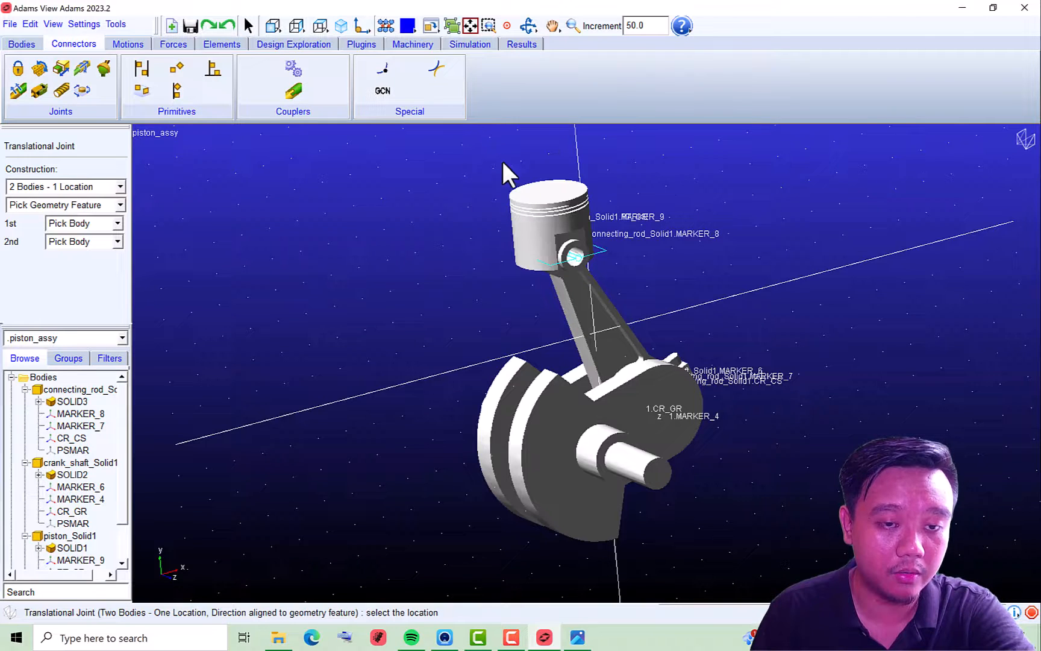
pyautogui.click(557, 233)
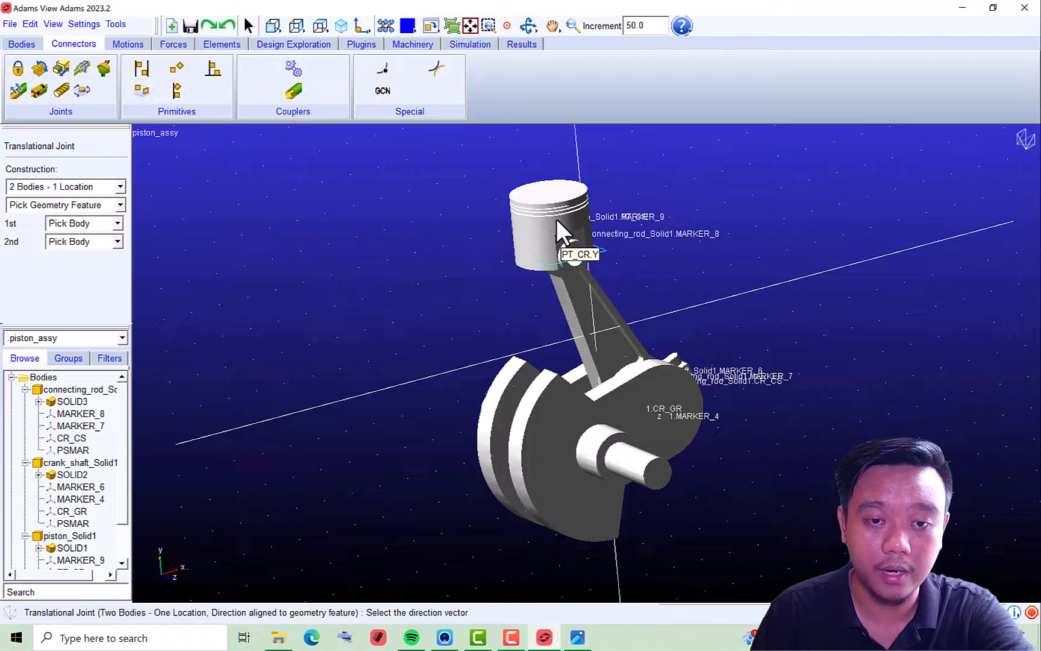
pyautogui.click(556, 220)
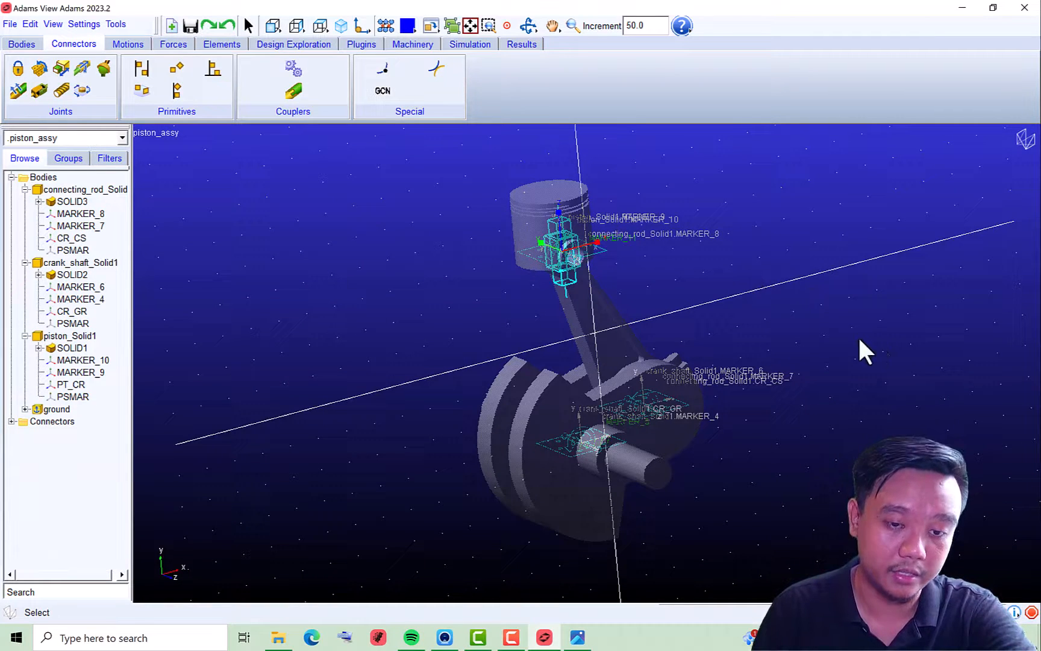
# Apply a rotational joint motion with a rotational speed of 30.0 to the revolute joint between crankshaft and ground
pyautogui.hotkey('shift', 's')
pyautogui.press('r')
pyautogui.moveTo(725, 361); pyautogui.dragTo(694, 362)
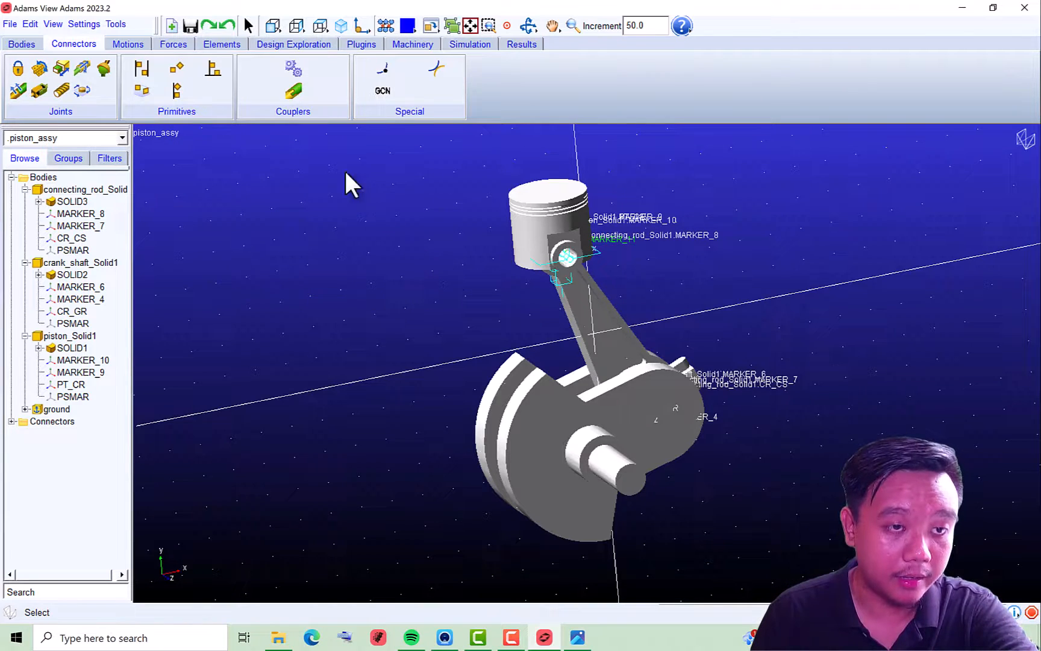
pyautogui.click(128, 44)
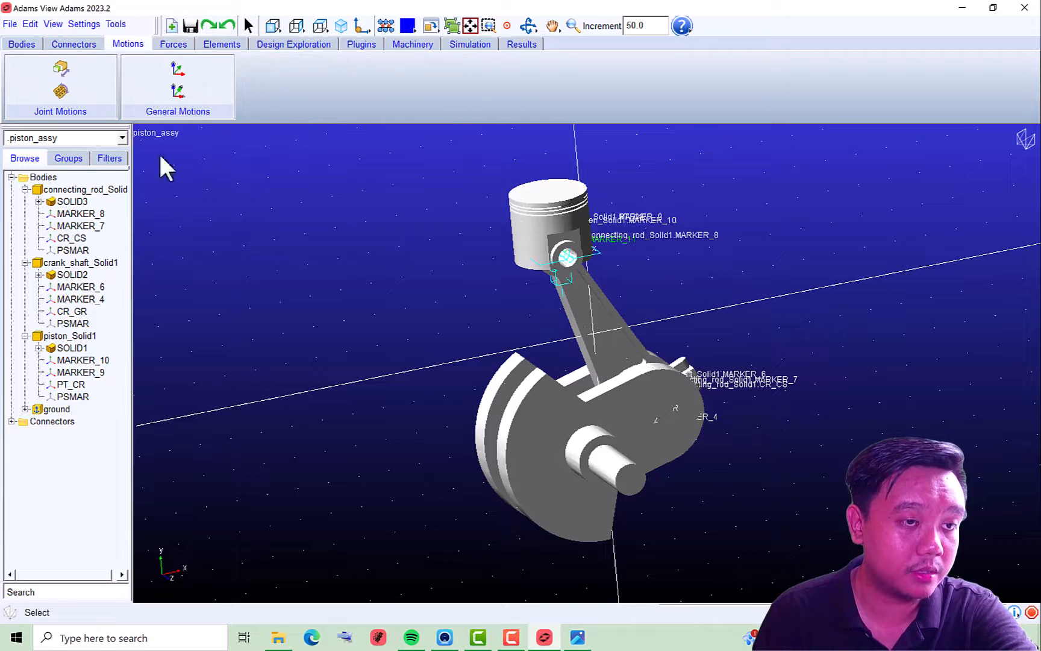
pyautogui.click(62, 92)
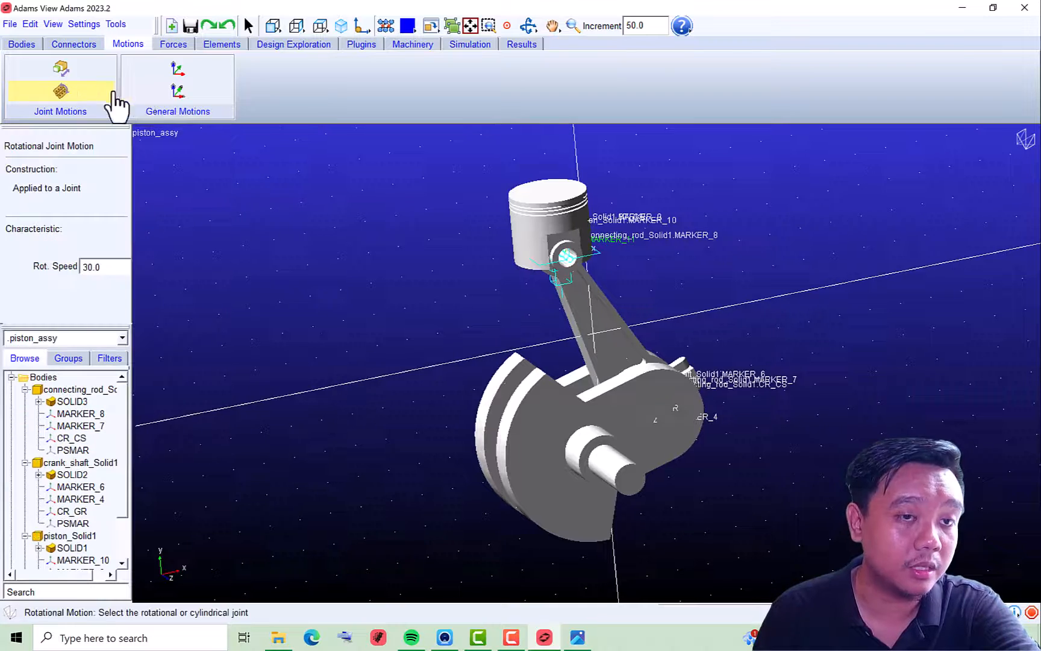
pyautogui.doubleClick(108, 268)
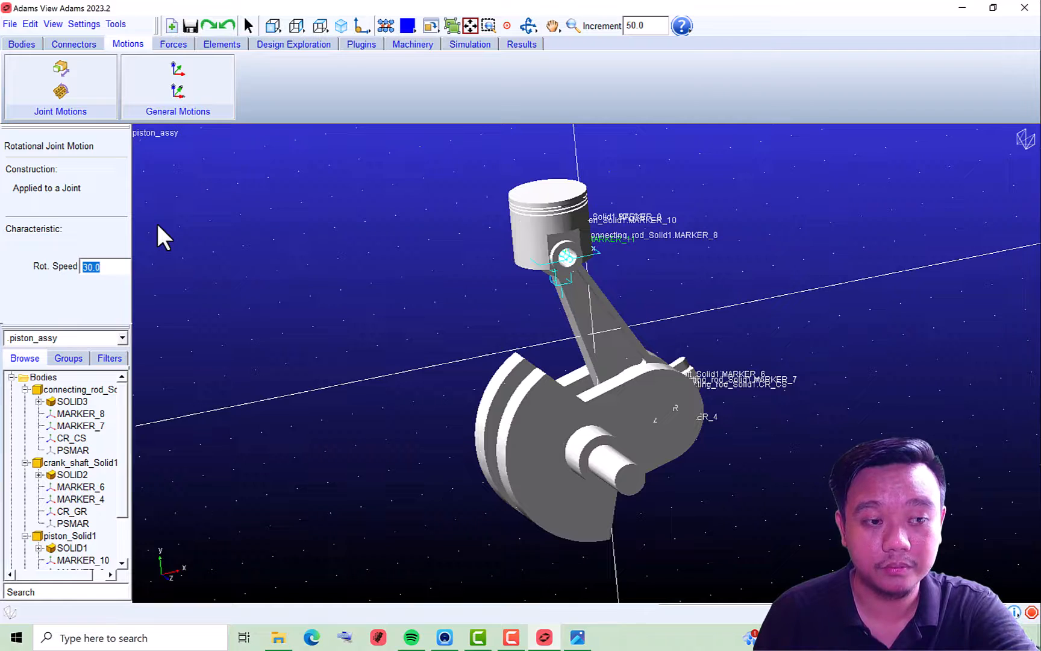
pyautogui.click(570, 434)
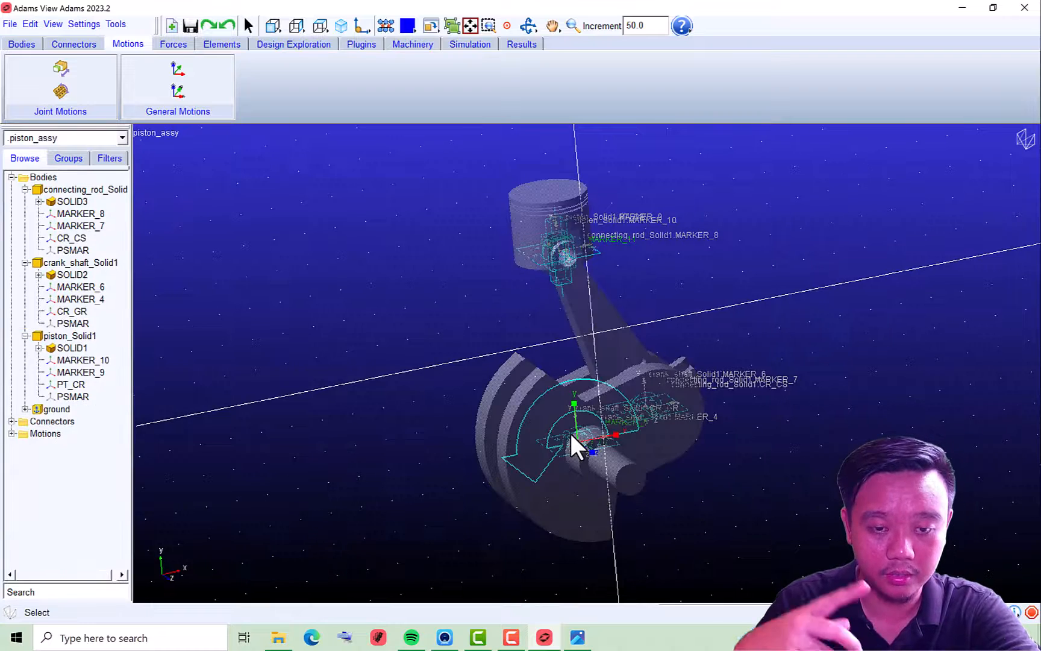
# Open MOTION_1 for editing and move its dialog clear of the model
pyautogui.click(11, 433)
pyautogui.doubleClick(63, 448)
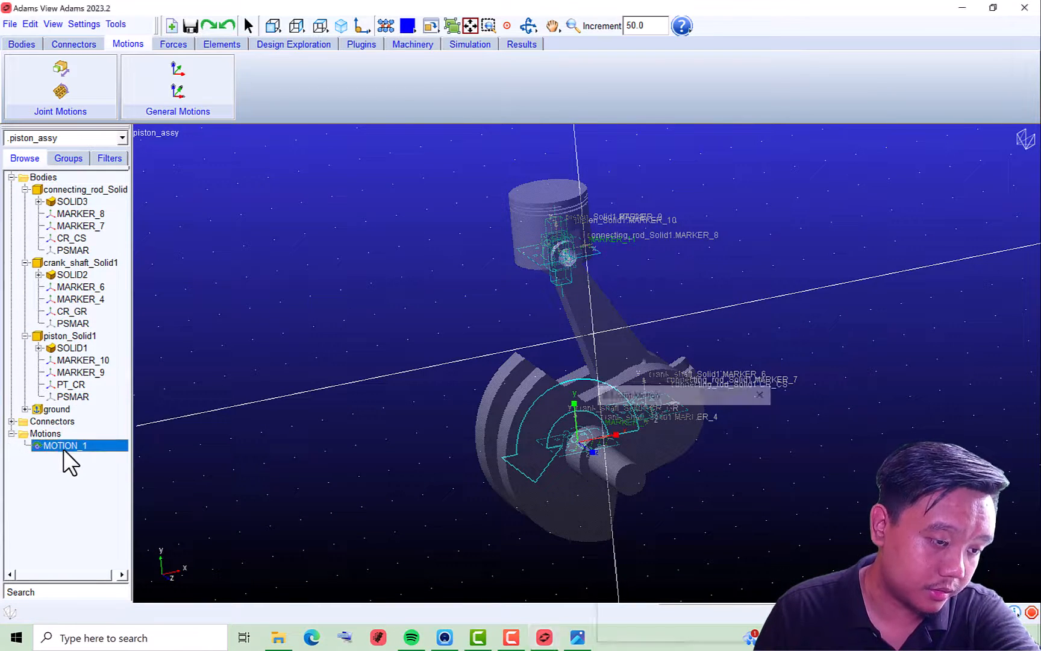
pyautogui.moveTo(690, 363); pyautogui.dragTo(312, 154)
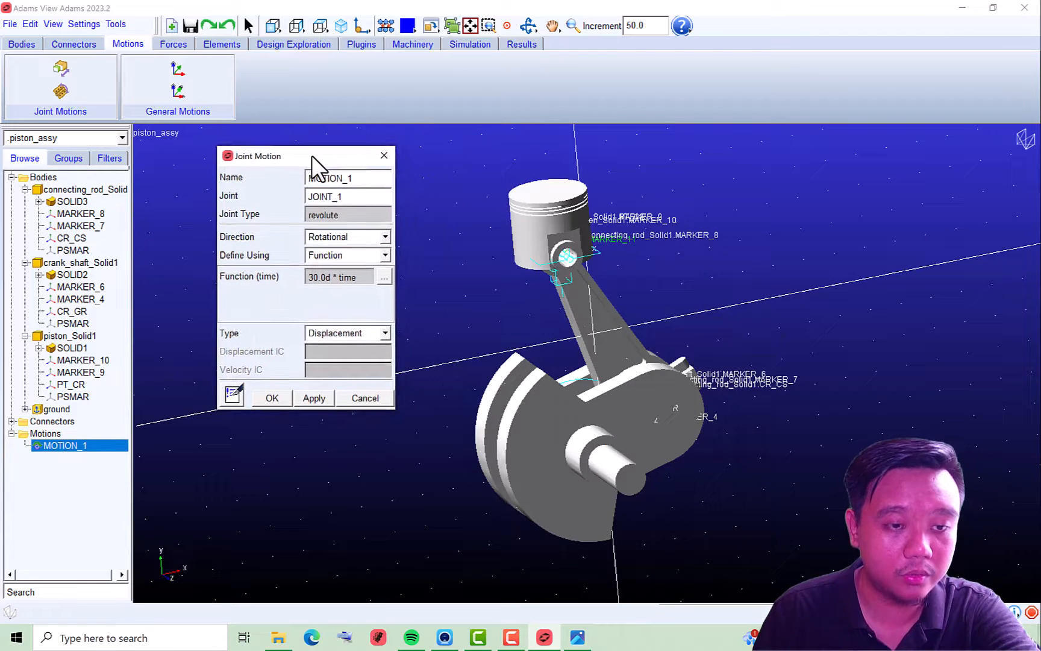
# Try Velocity as the motion's type and return it to Displacement
pyautogui.click(360, 333)
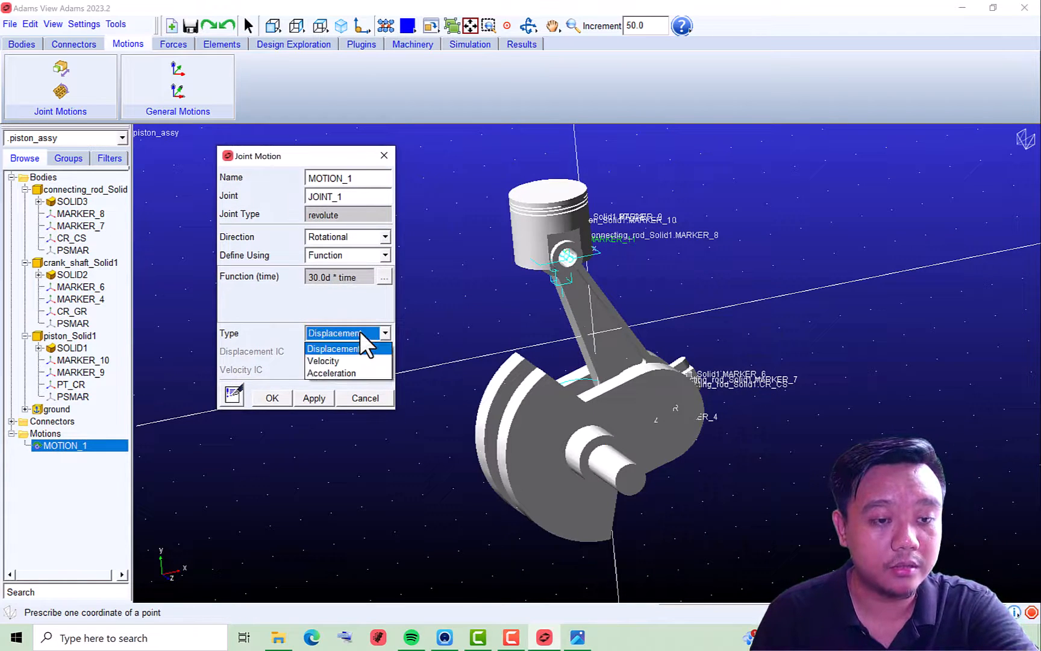
pyautogui.click(341, 360)
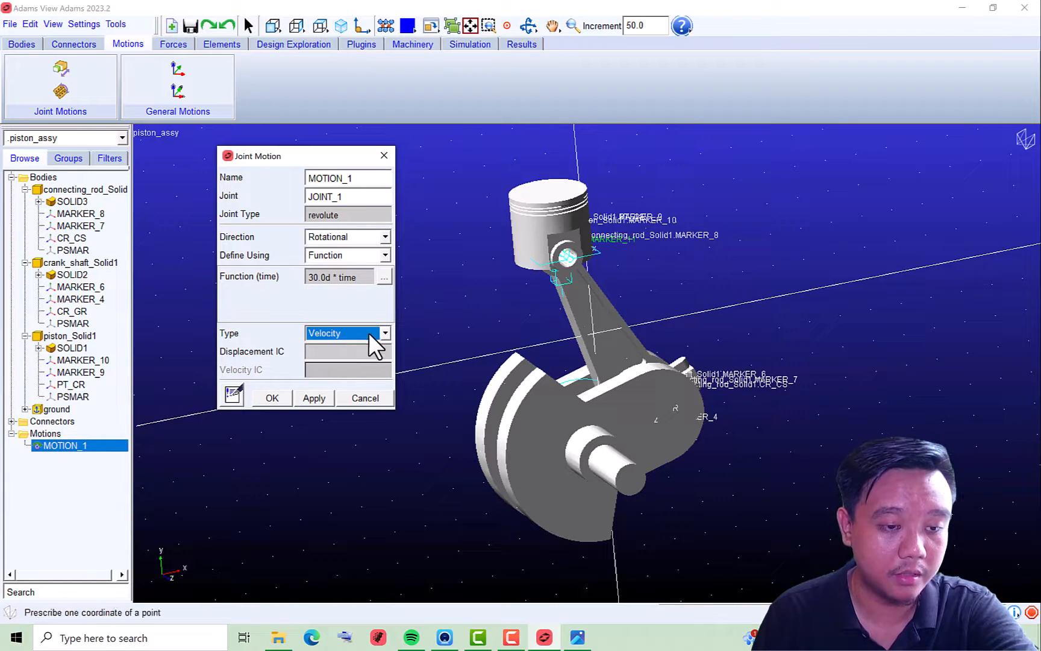
pyautogui.click(368, 333)
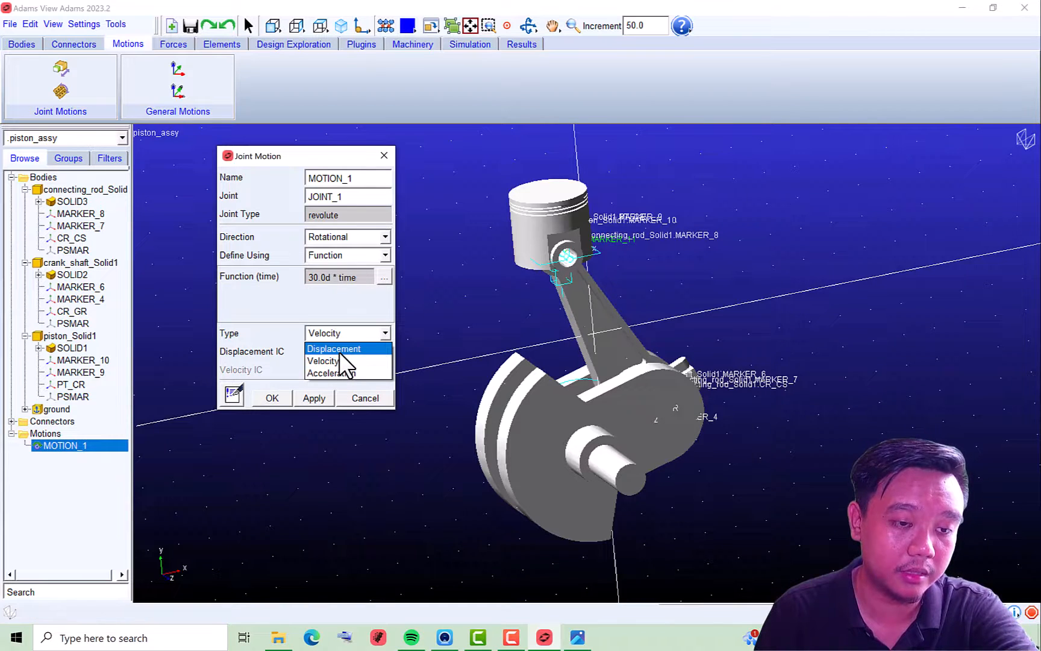
pyautogui.click(345, 350)
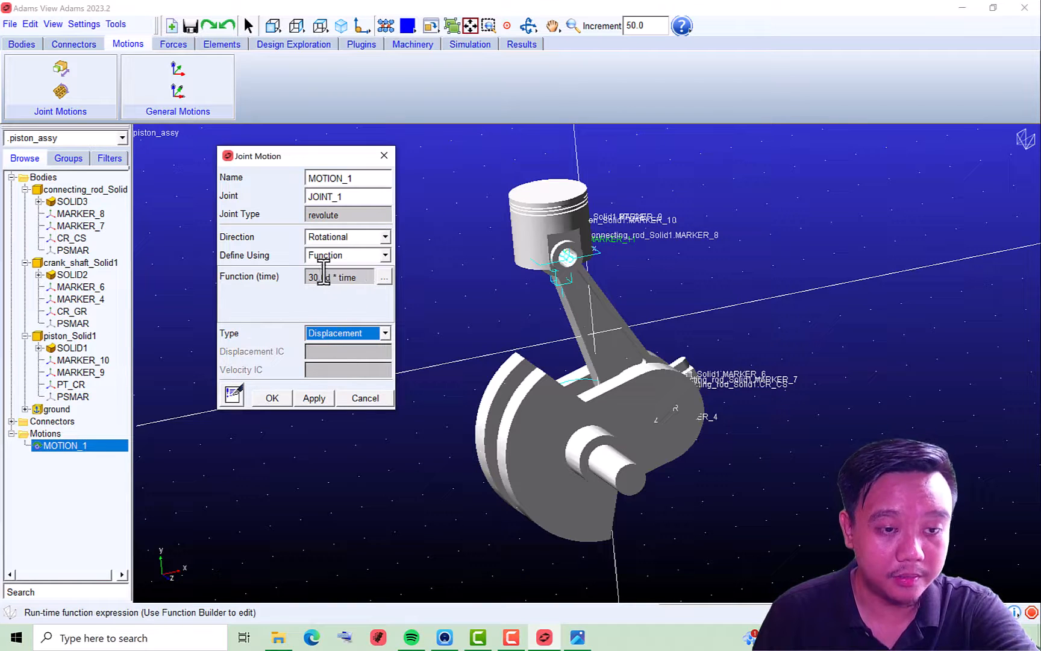
# Examine the number, degree suffix and time variable in the motion's function expression
pyautogui.moveTo(333, 278); pyautogui.dragTo(329, 277)
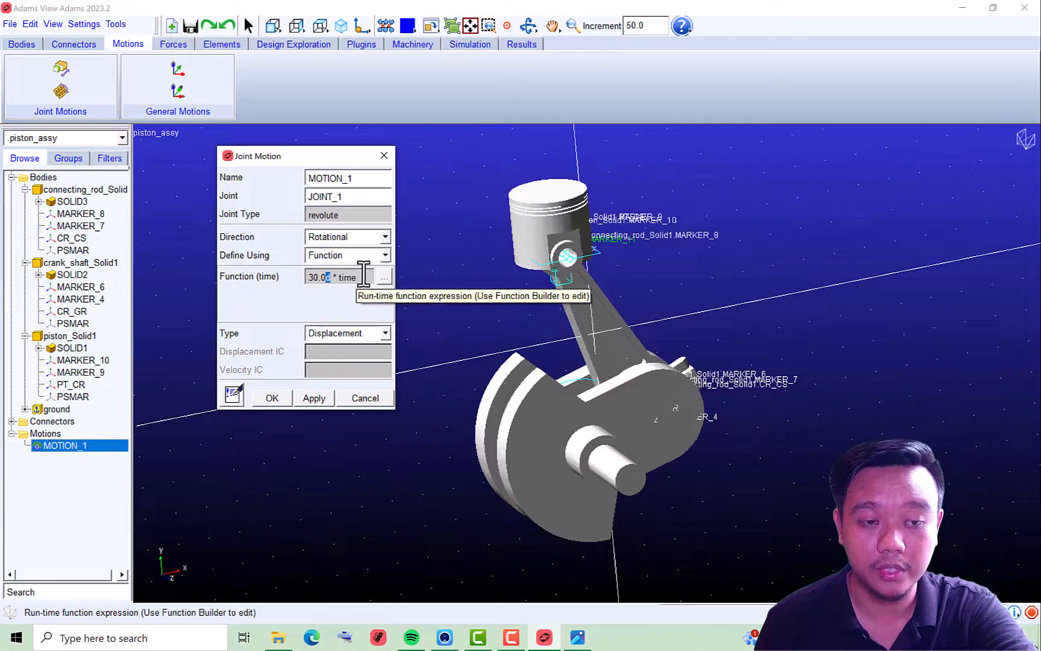
pyautogui.click(359, 277)
pyautogui.moveTo(323, 278); pyautogui.dragTo(288, 277)
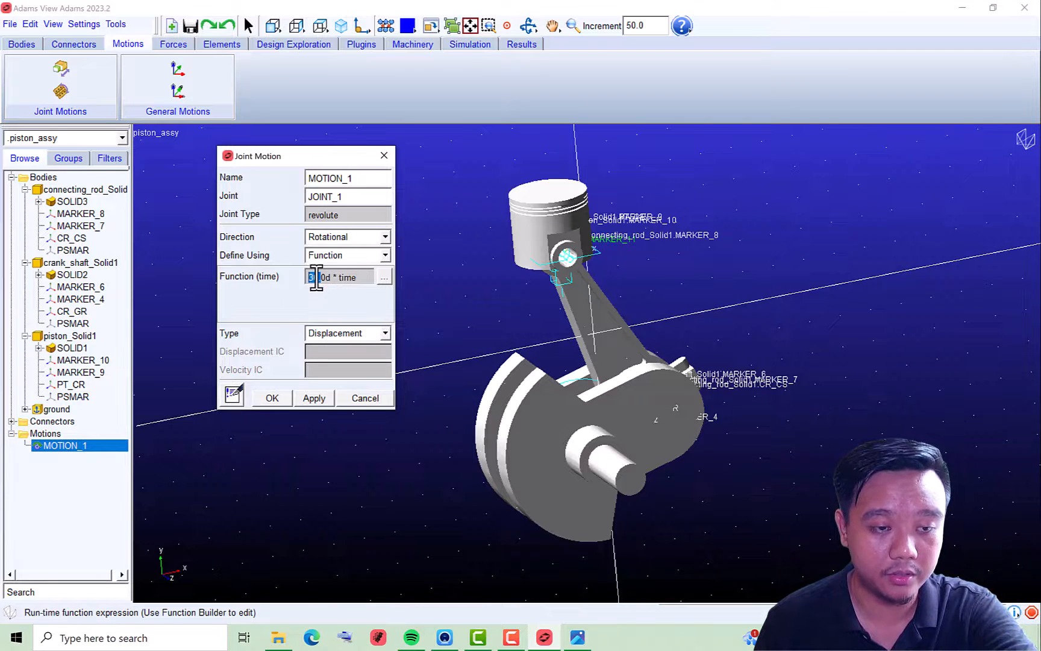
pyautogui.doubleClick(348, 277)
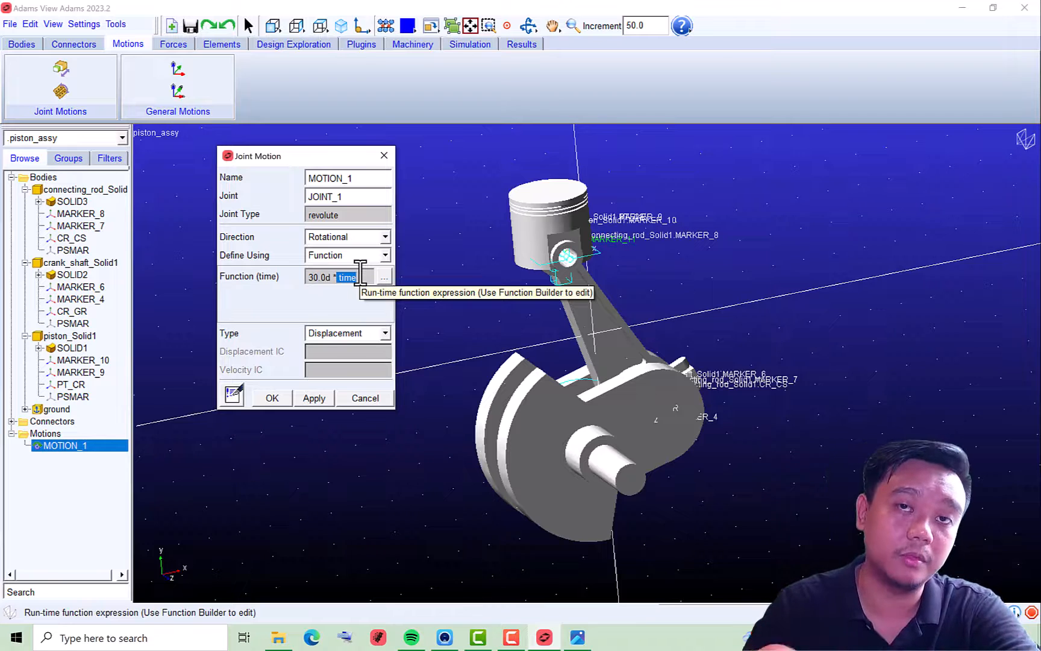
pyautogui.doubleClick(325, 277)
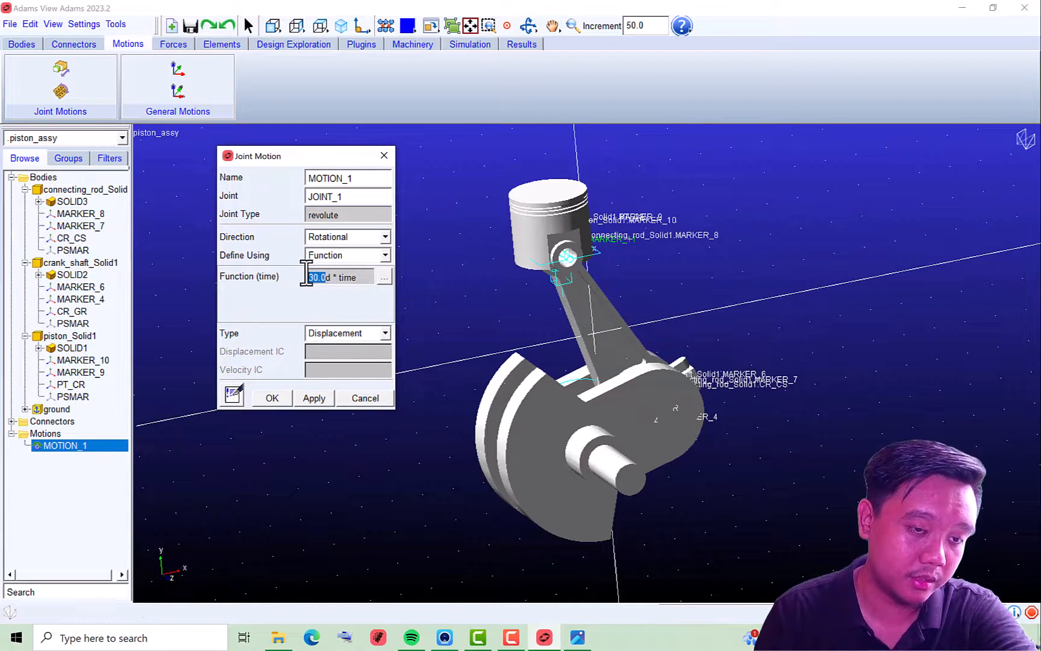
# Try the Velocity type for the motion with the function 1d * time
pyautogui.click(384, 335)
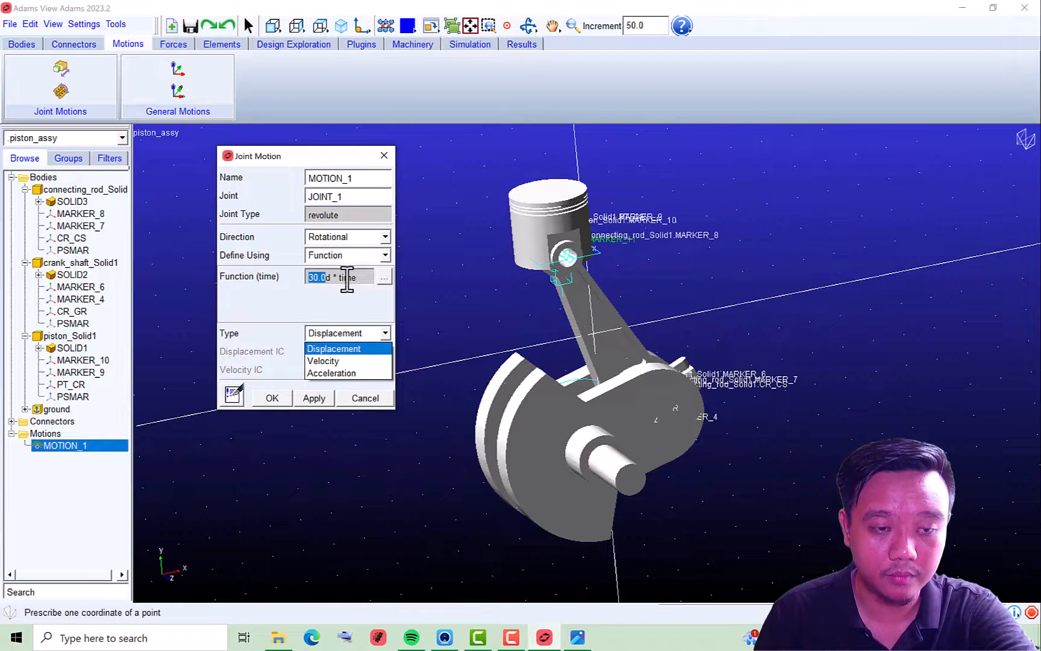
pyautogui.click(338, 361)
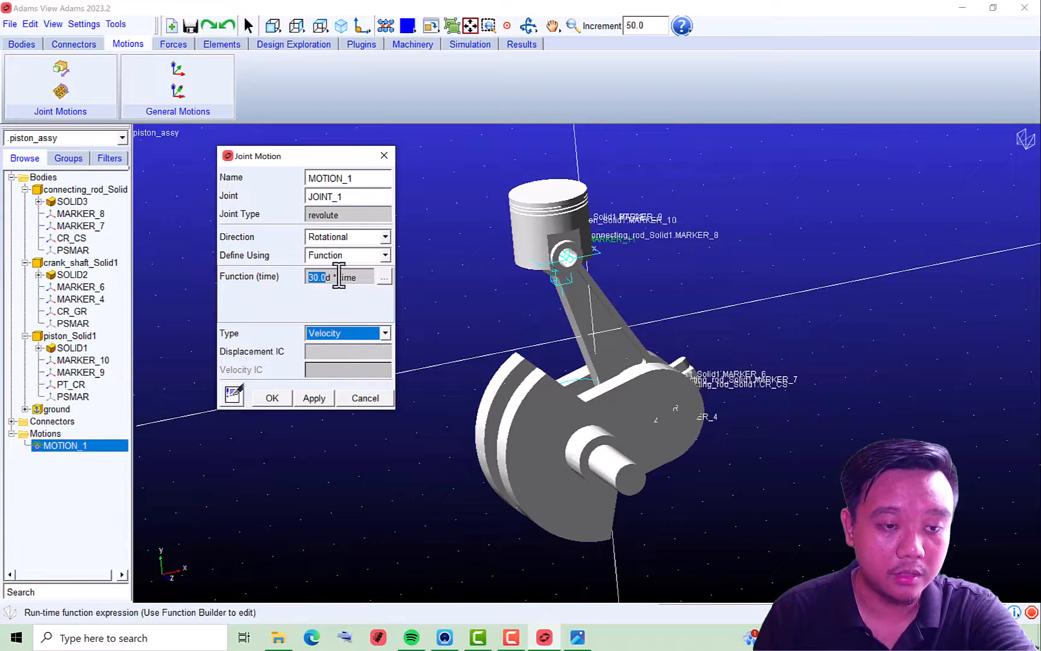
pyautogui.write('1')
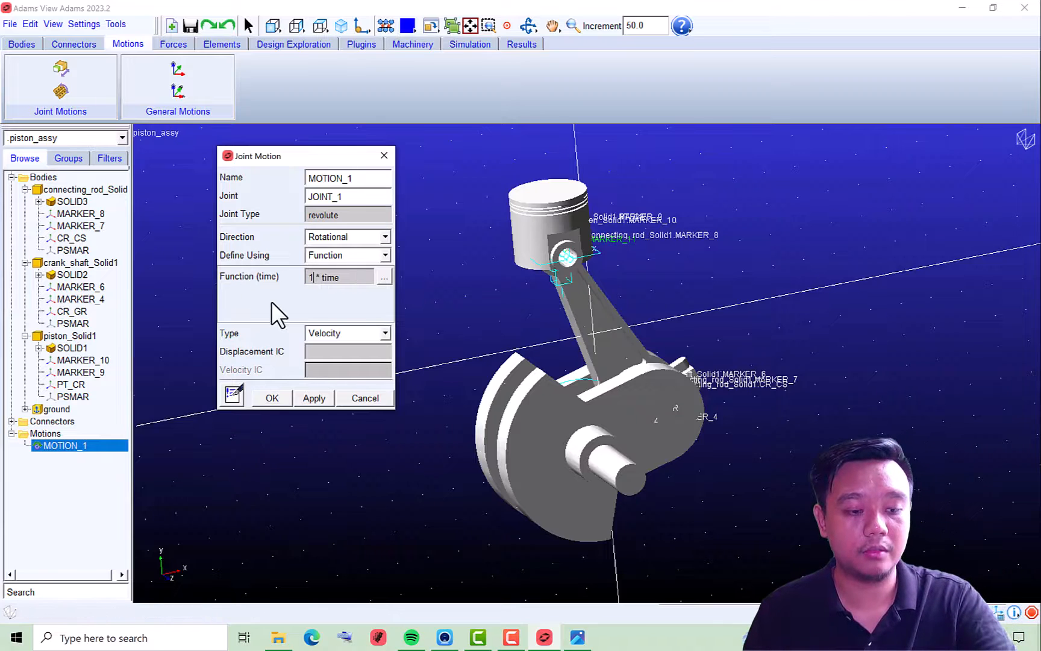
pyautogui.write('d')
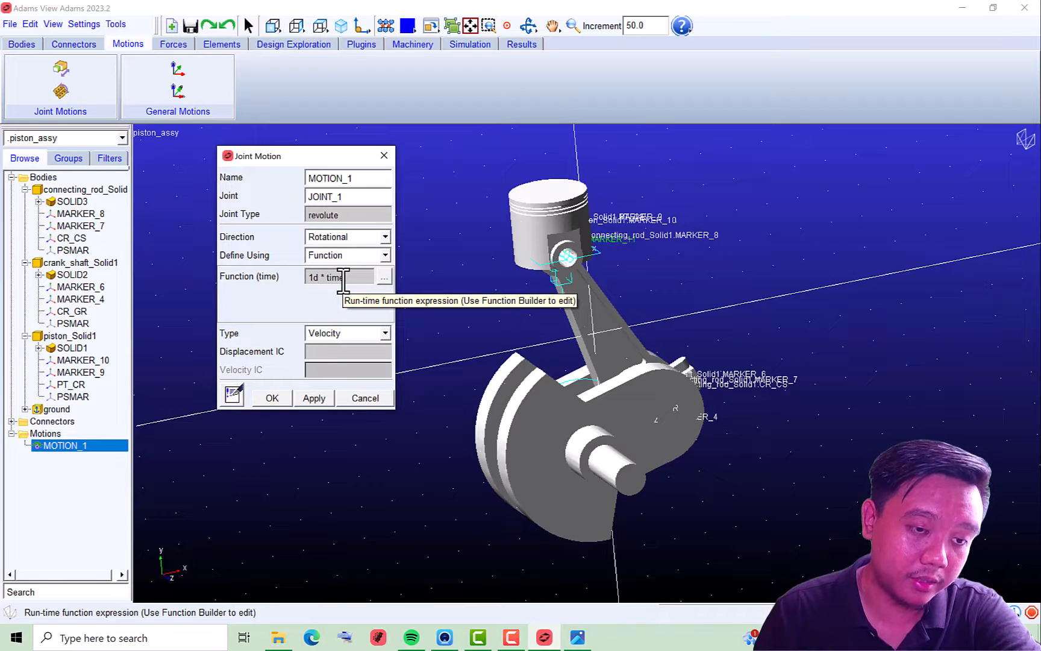
# Set MOTION_1's type to Displacement and its function to 30d * time, and accept the joint motion
pyautogui.click(383, 335)
pyautogui.click(350, 348)
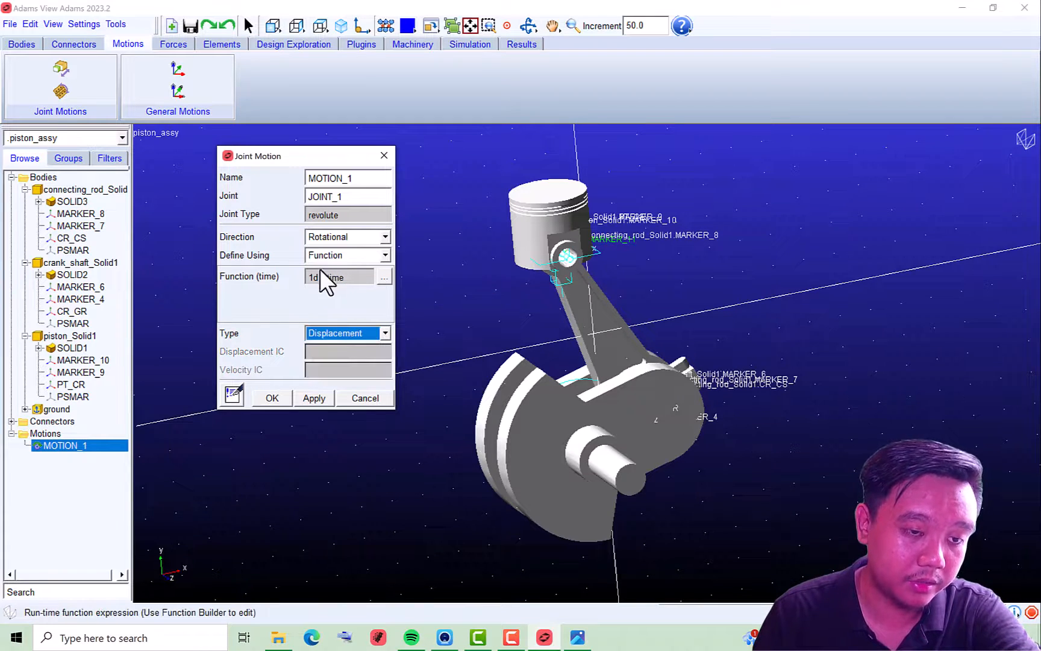
pyautogui.click(311, 277)
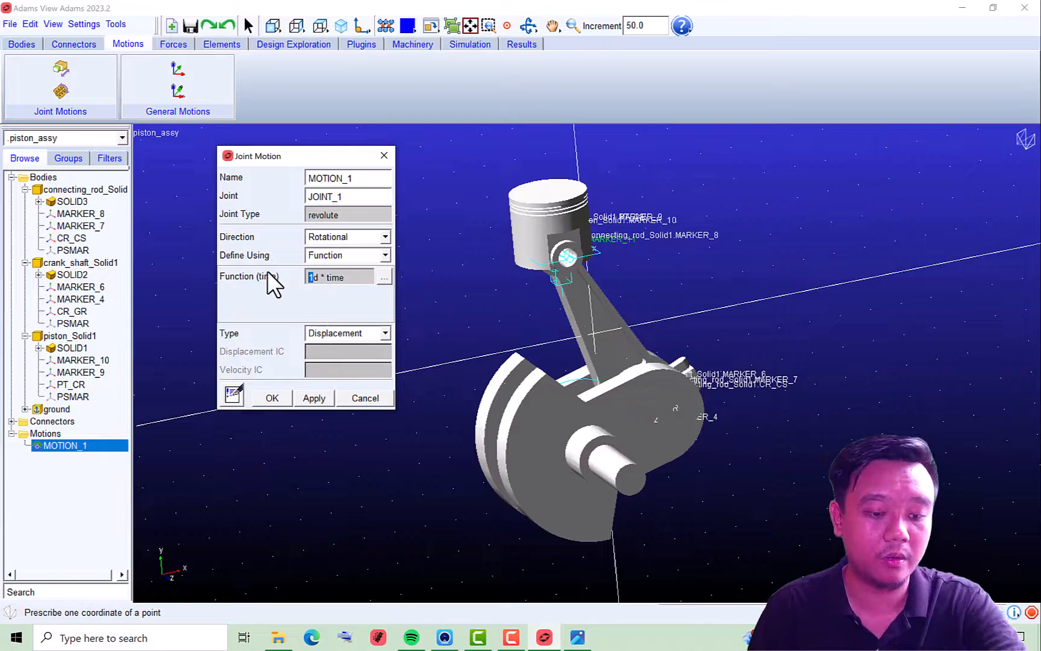
pyautogui.write('30')
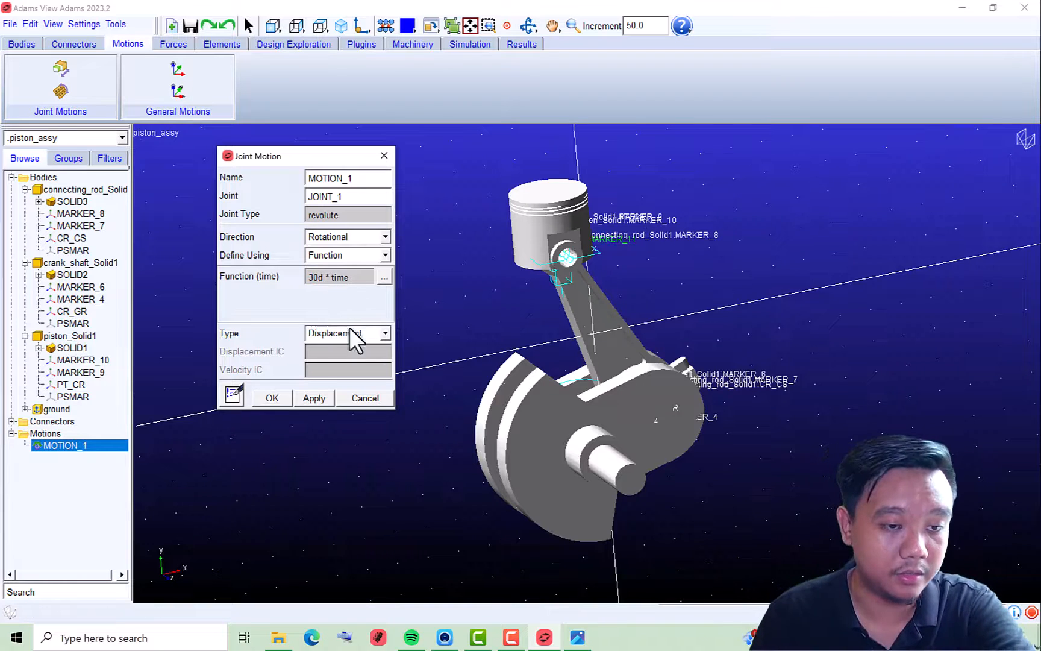
pyautogui.click(269, 398)
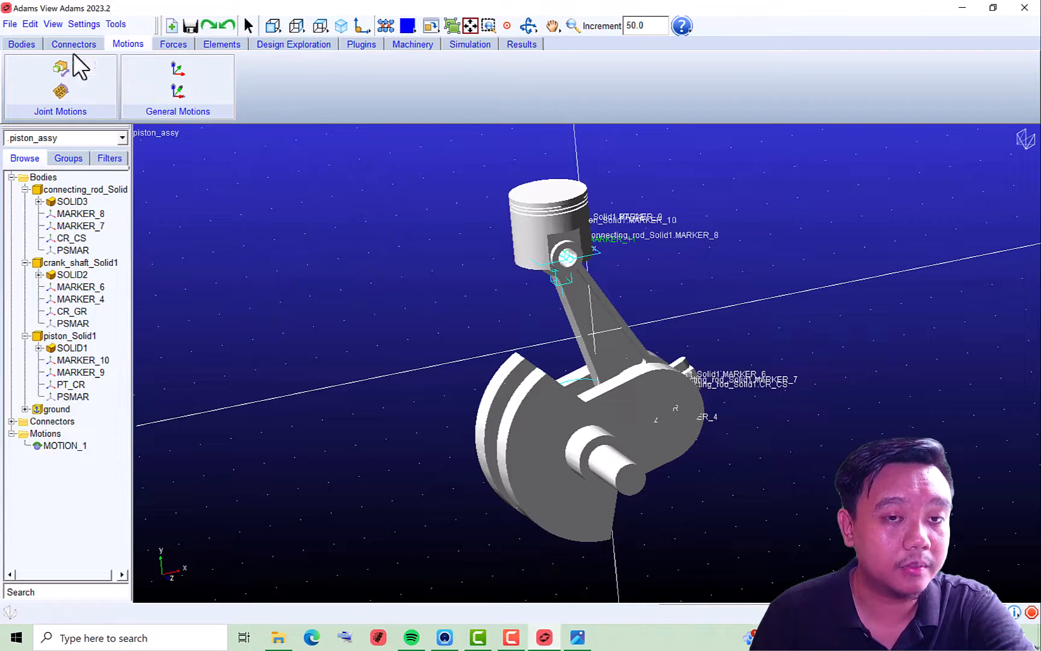
# Configure an applied force with a constant value of 100 and a Body Moving run-time direction
pyautogui.click(169, 46)
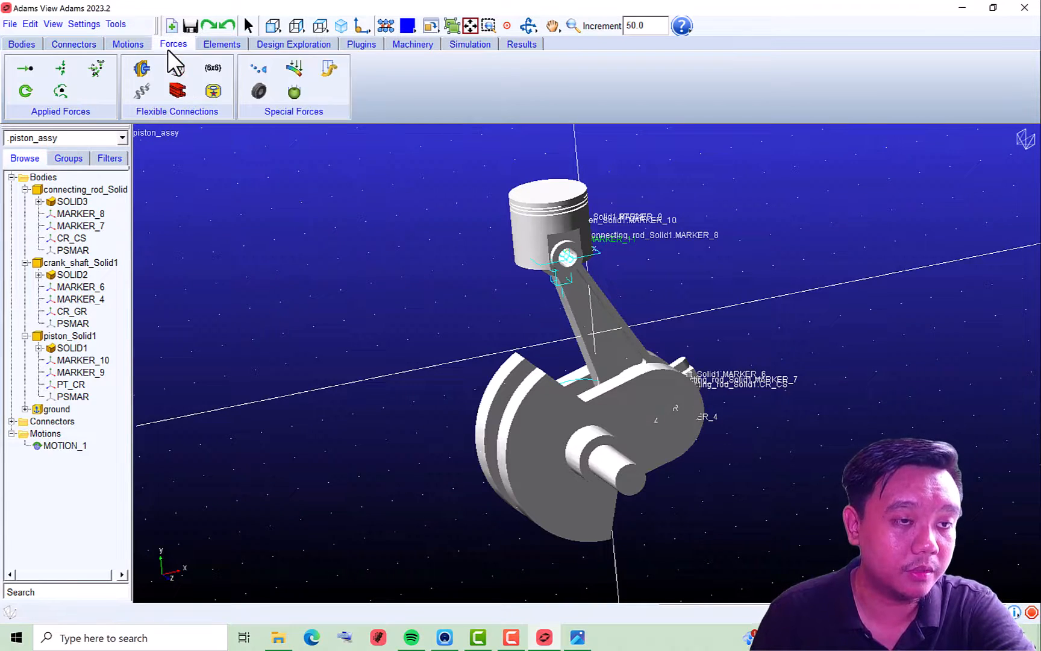
pyautogui.click(26, 69)
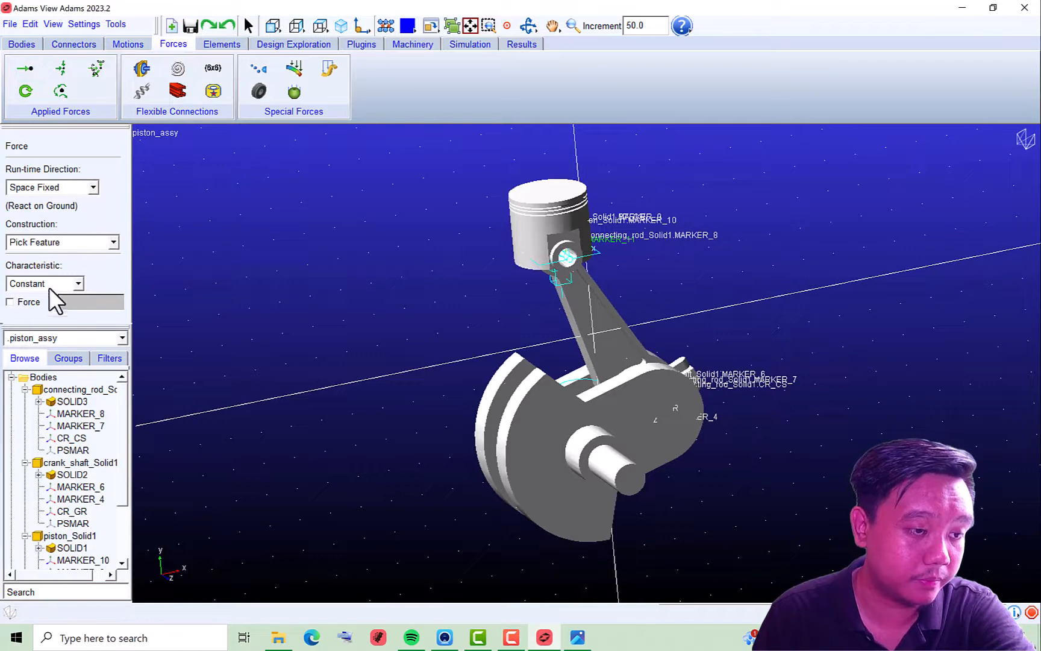
pyautogui.click(25, 303)
pyautogui.click(80, 301)
pyautogui.write('100')
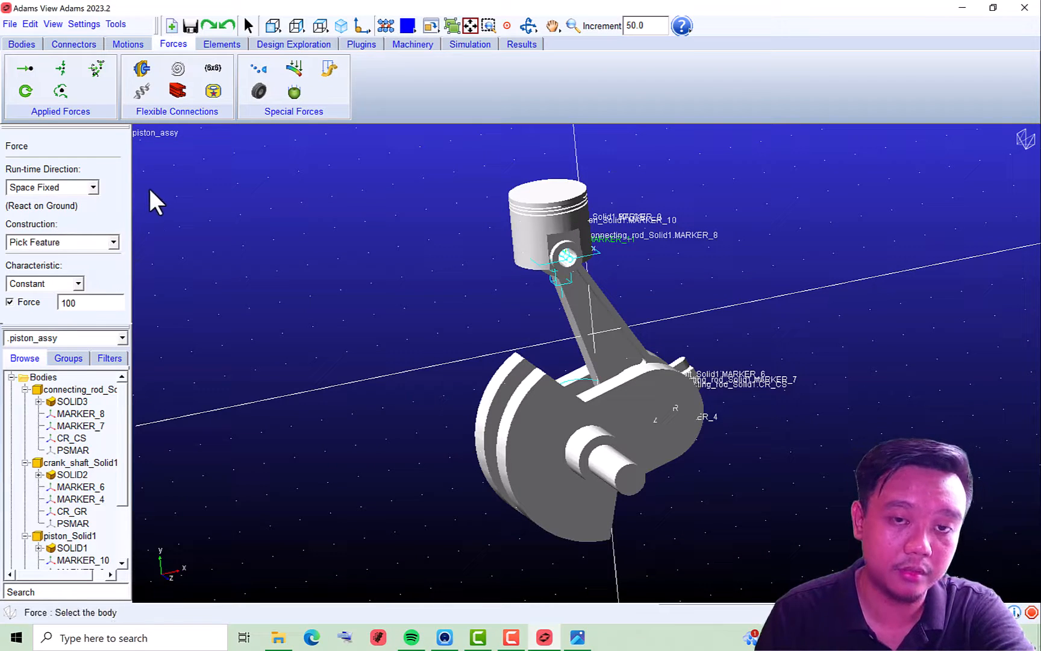
pyautogui.click(70, 184)
pyautogui.click(62, 215)
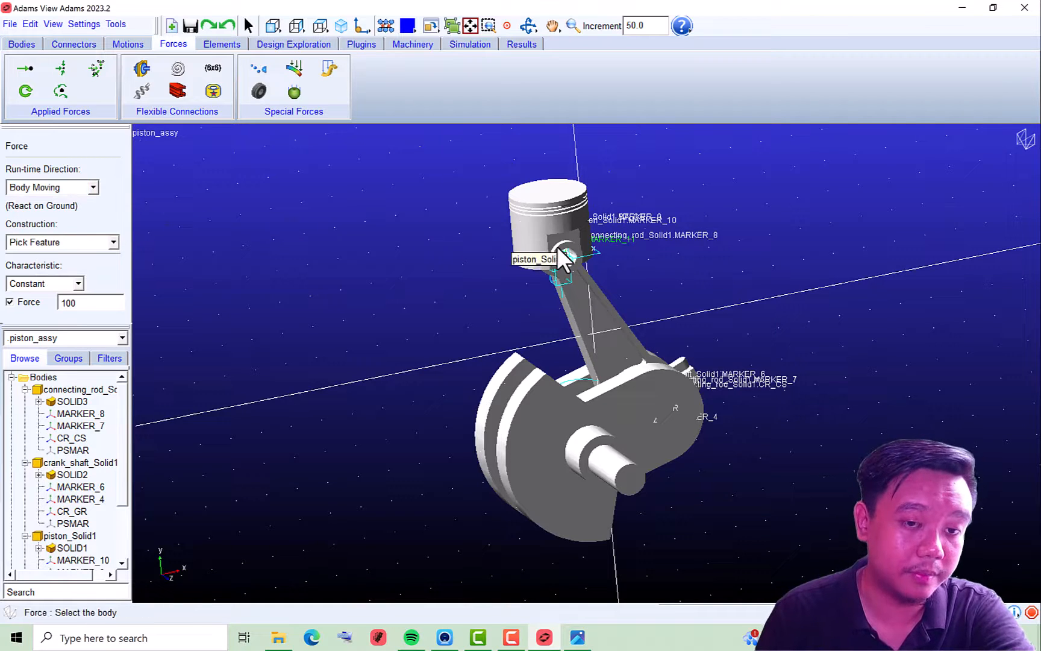
# Try to apply the force to the piston at the PT_CR marker along MARKER_10's Y direction
pyautogui.click(545, 206)
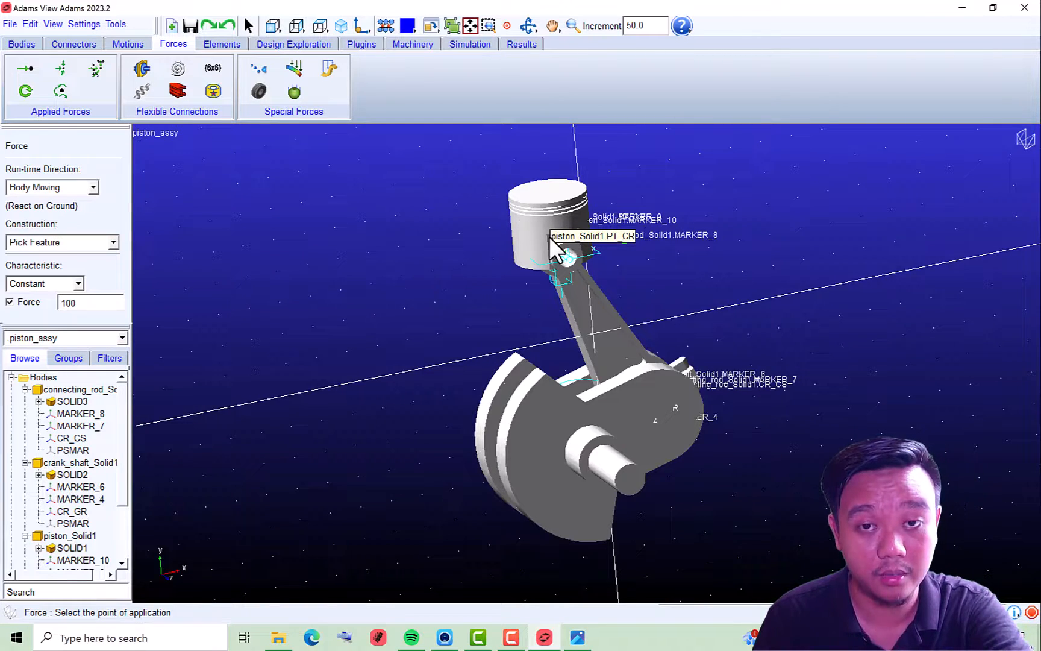
pyautogui.click(549, 237)
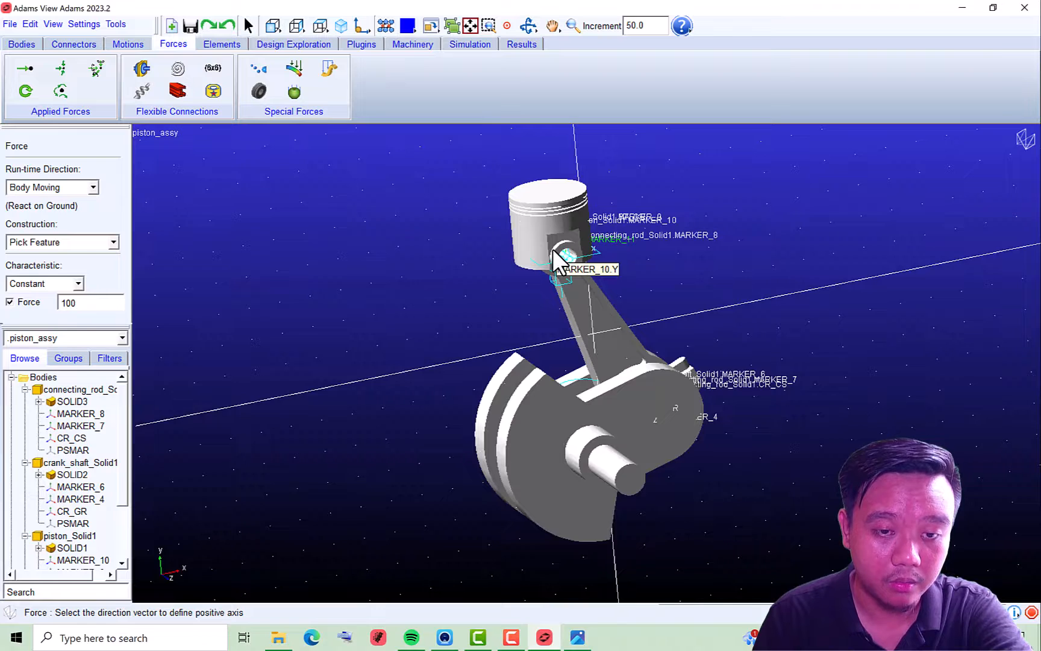
pyautogui.click(554, 251)
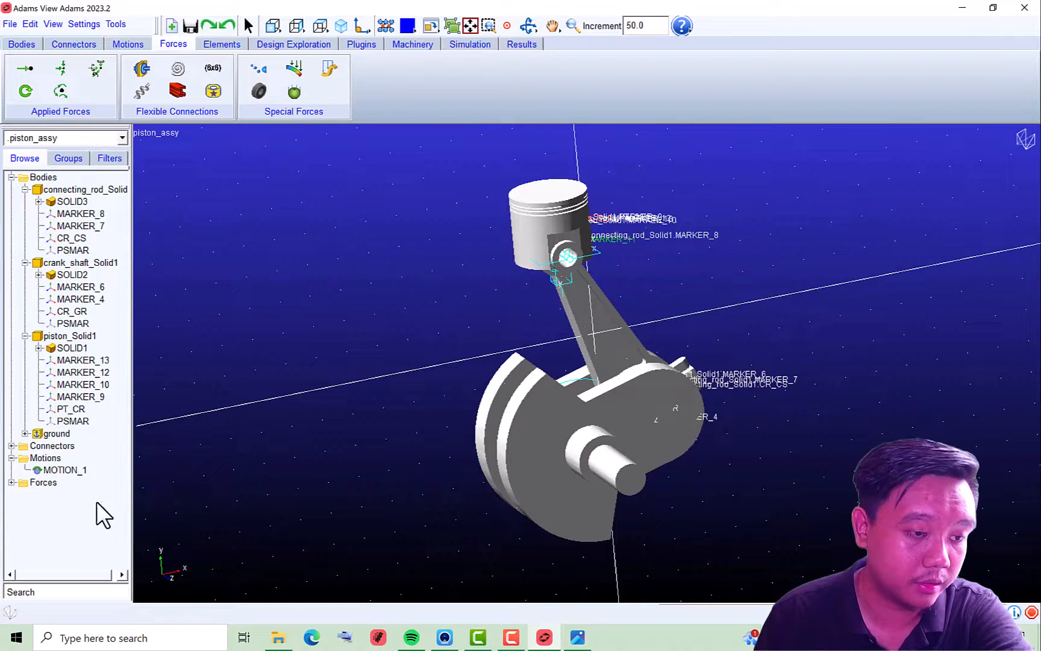
# Delete the SFORCE_1 force acting on the piston
pyautogui.click(11, 482)
pyautogui.click(77, 495)
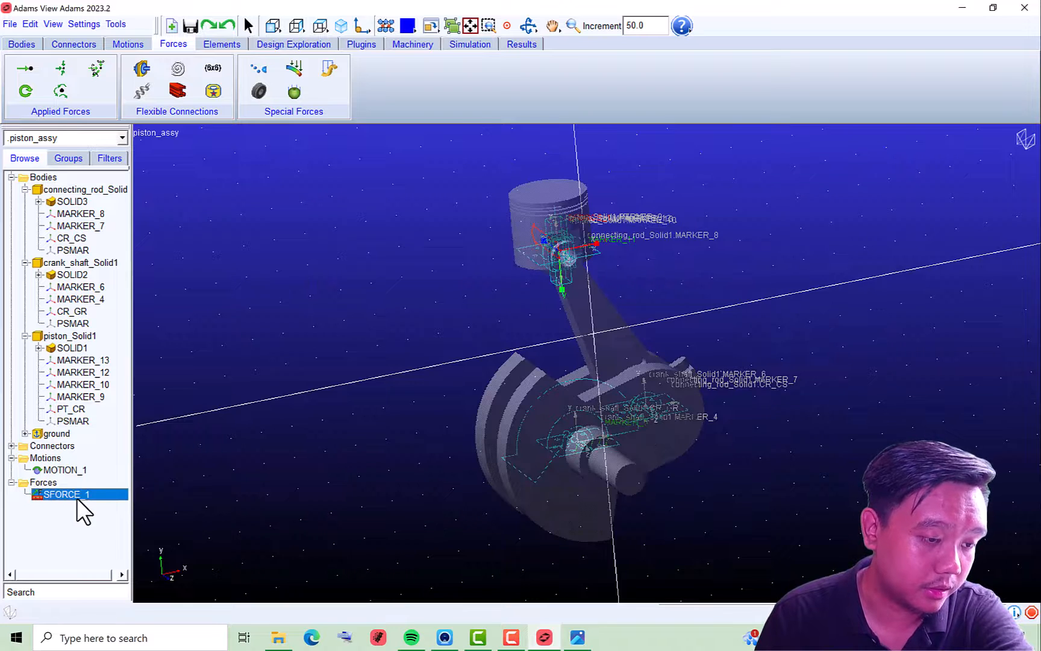
pyautogui.rightClick(77, 495)
pyautogui.click(112, 435)
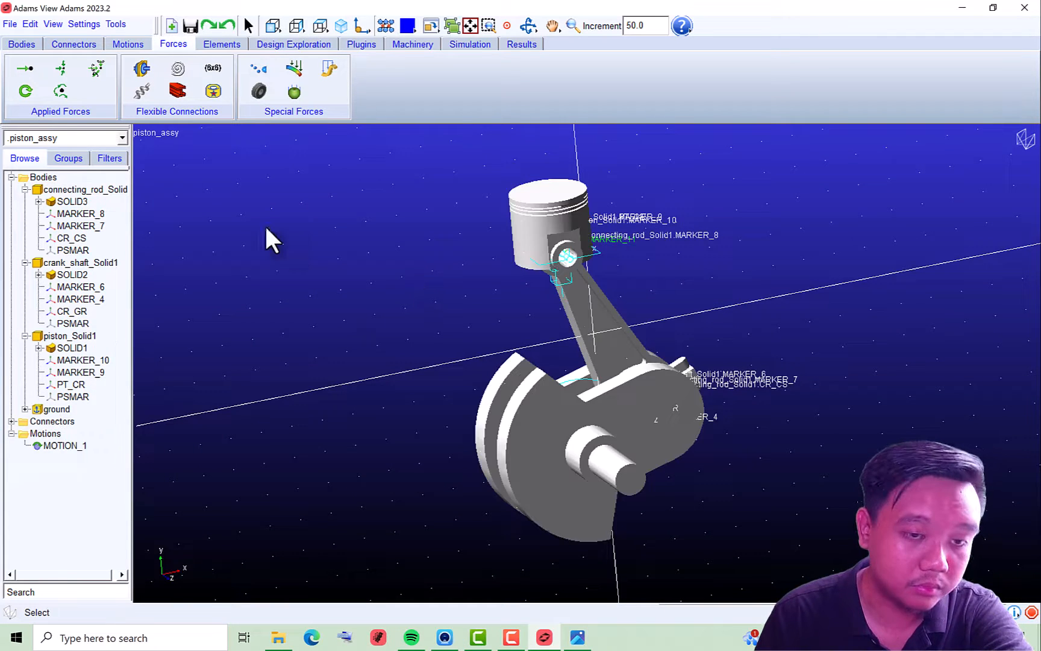
# Apply the constant 100 Body Moving force to the piston near its pin, with PT_CR's Y axis as its direction
pyautogui.click(24, 68)
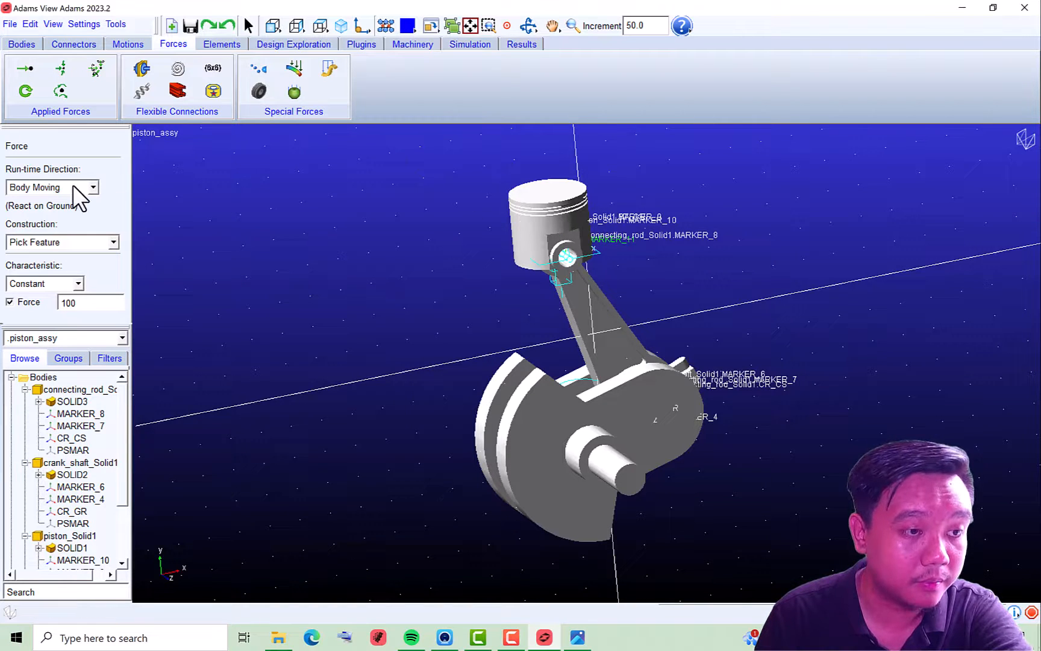
pyautogui.click(561, 209)
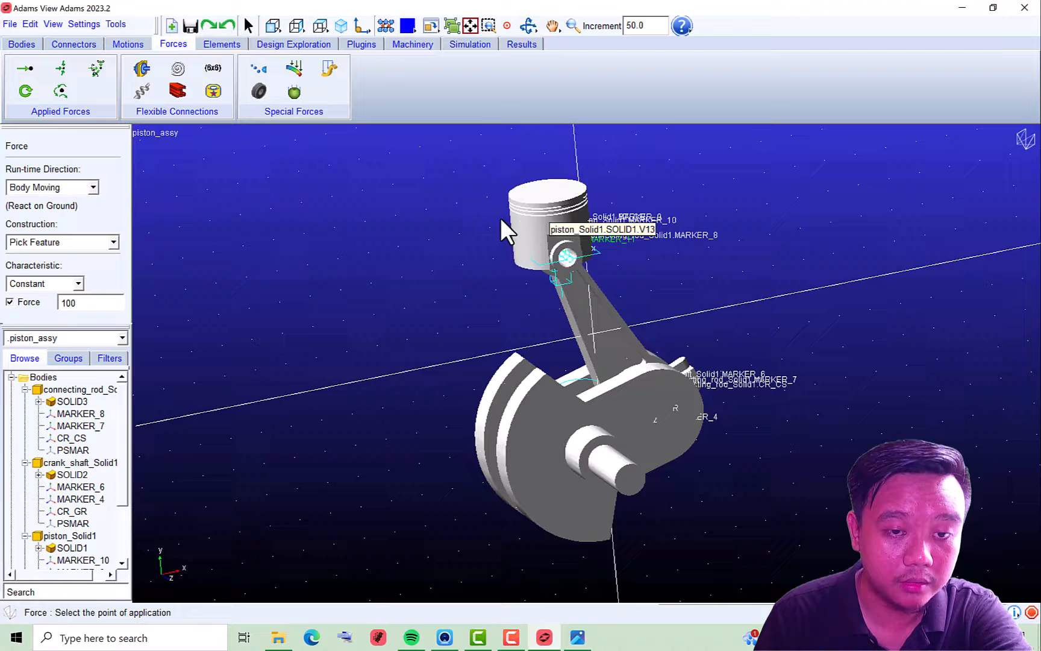
pyautogui.click(555, 256)
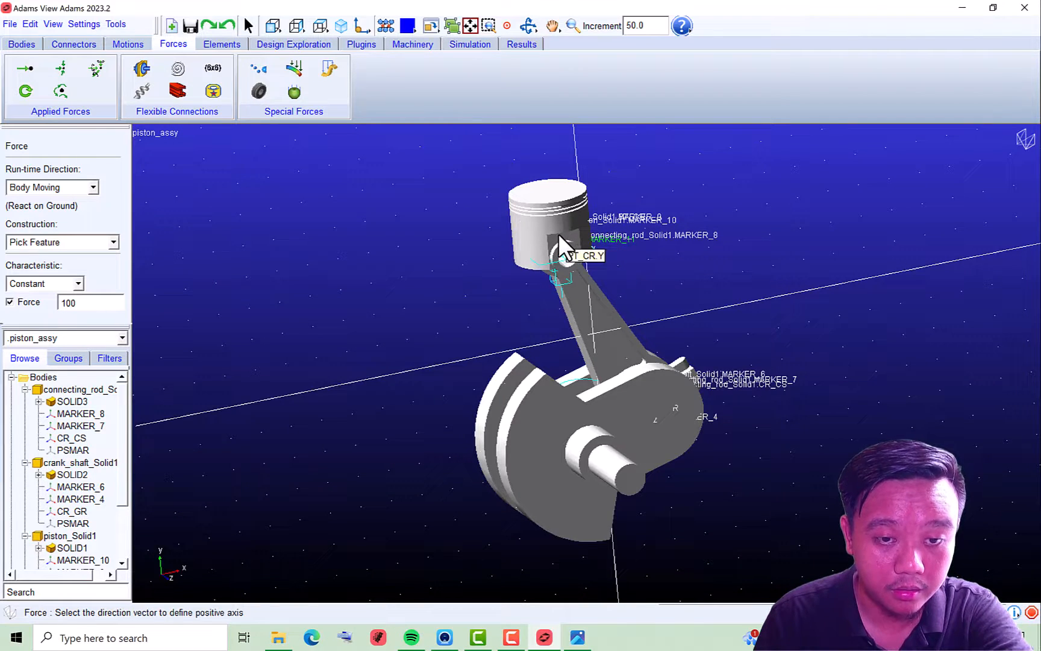
pyautogui.click(558, 235)
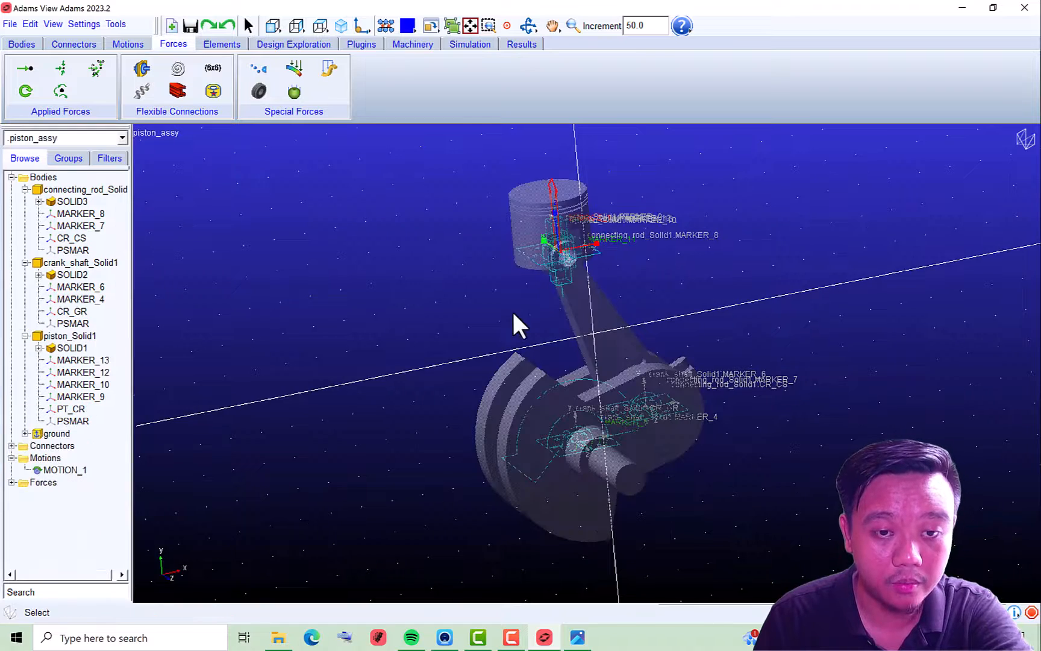
pyautogui.press('r')
pyautogui.moveTo(407, 391); pyautogui.dragTo(456, 396)
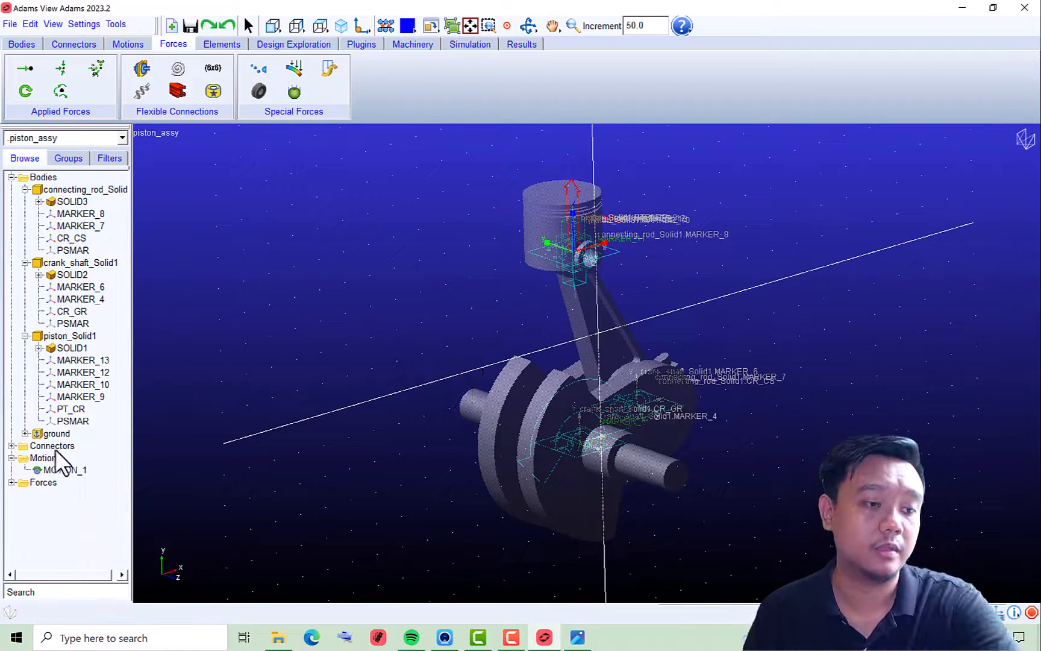
# Reverse the piston force SFORCE_1 by setting its function to -100.0
pyautogui.click(53, 470)
pyautogui.click(11, 482)
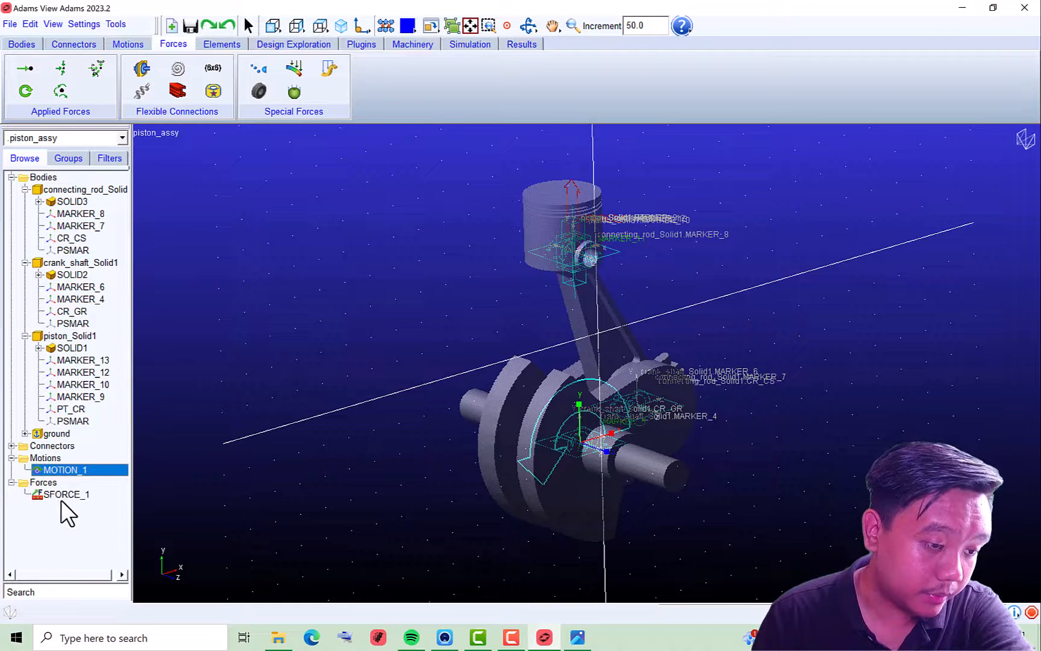
pyautogui.click(66, 494)
pyautogui.doubleClick(66, 495)
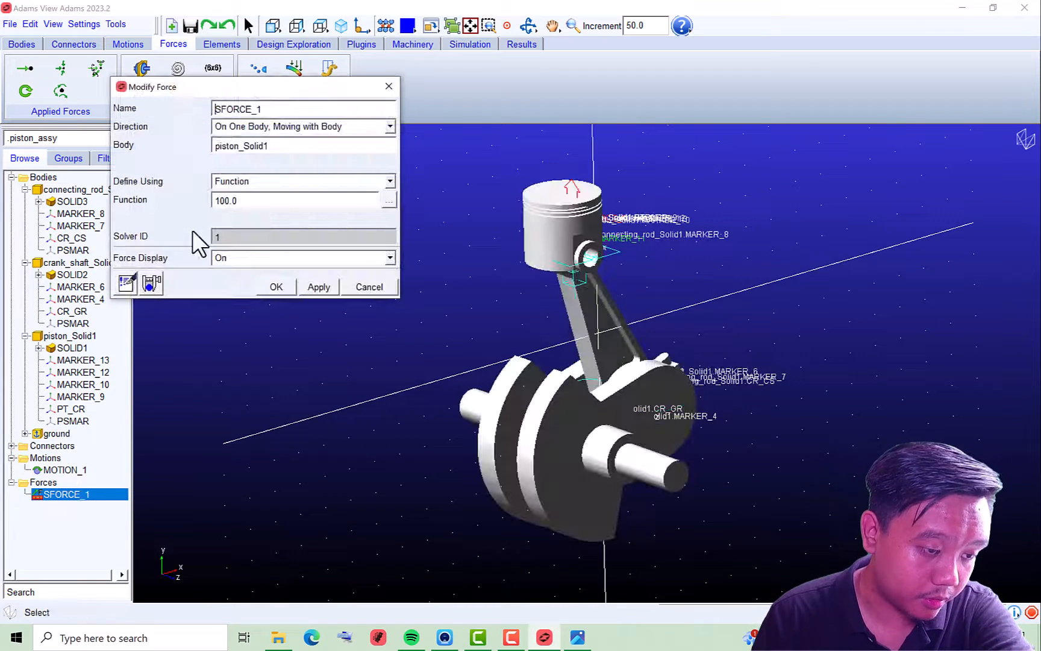
pyautogui.click(216, 201)
pyautogui.write('-')
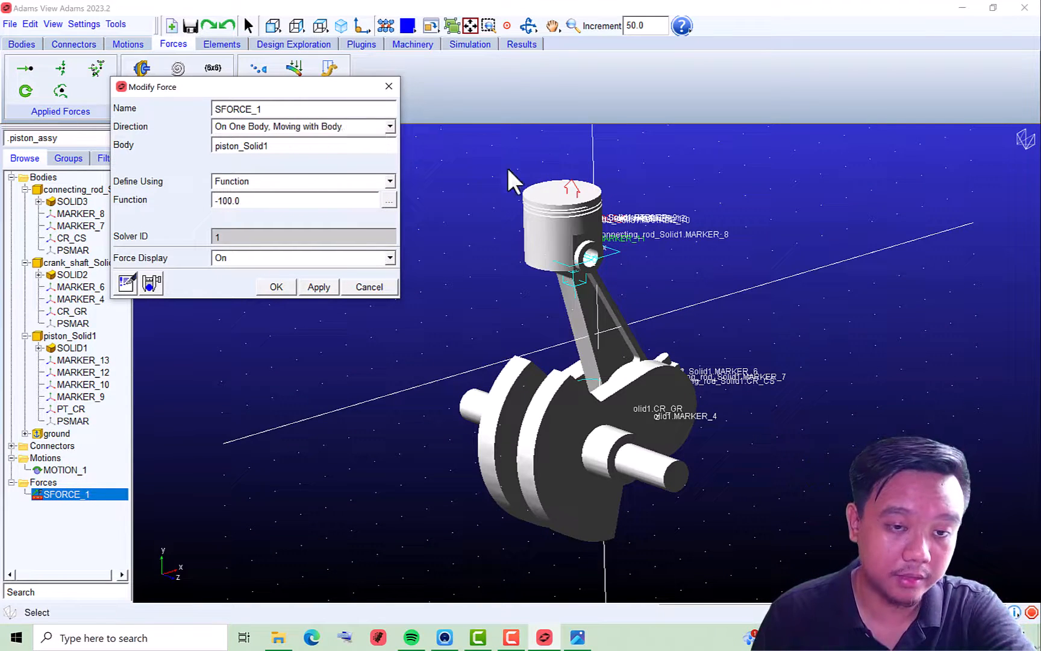
pyautogui.click(277, 287)
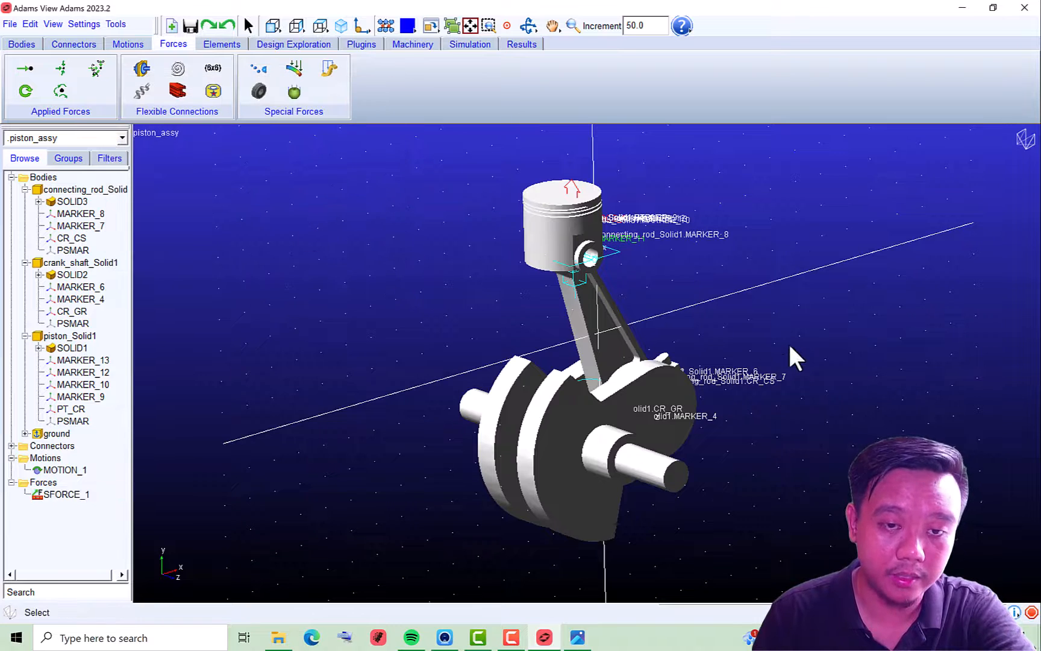
# Examine the Function Builder for SFORCE_1's force expression, leaving the function as it is
pyautogui.doubleClick(71, 496)
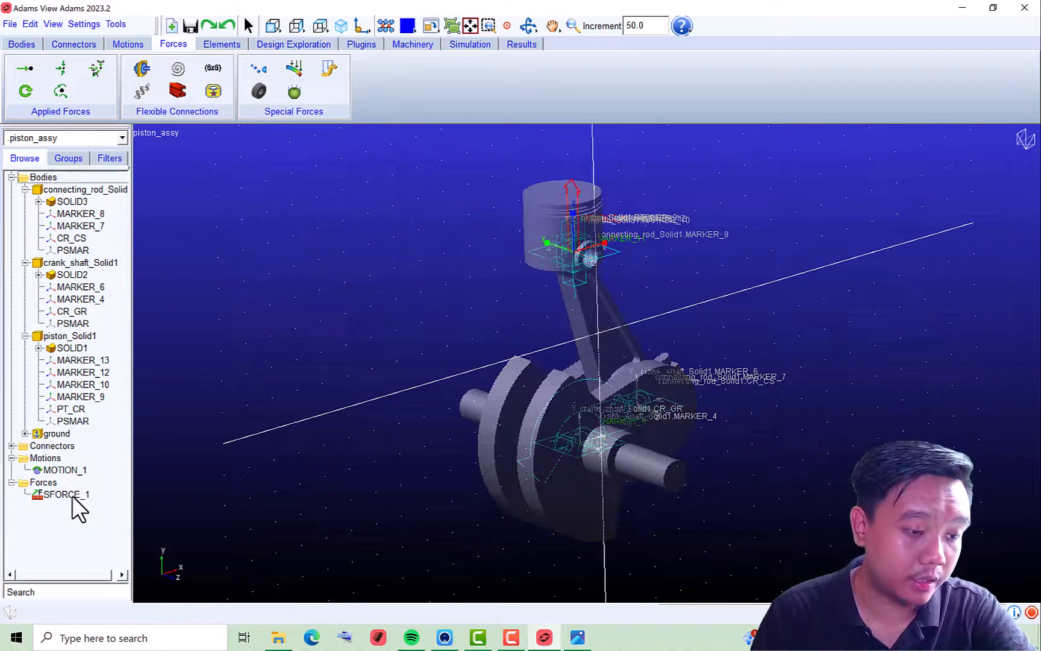
pyautogui.click(393, 202)
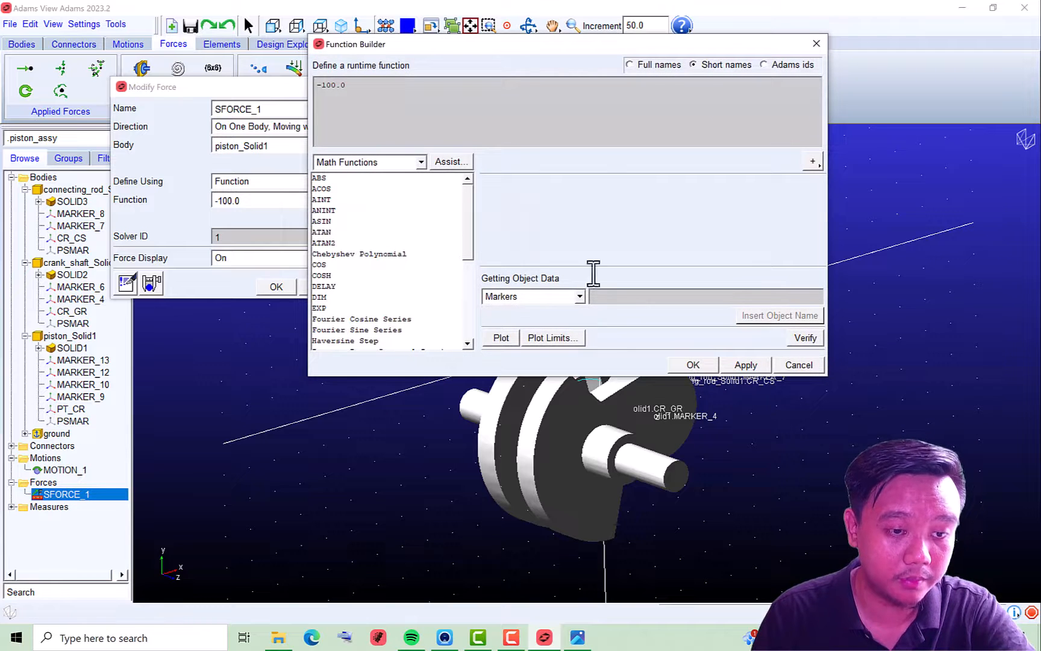
pyautogui.moveTo(481, 47); pyautogui.dragTo(487, 105)
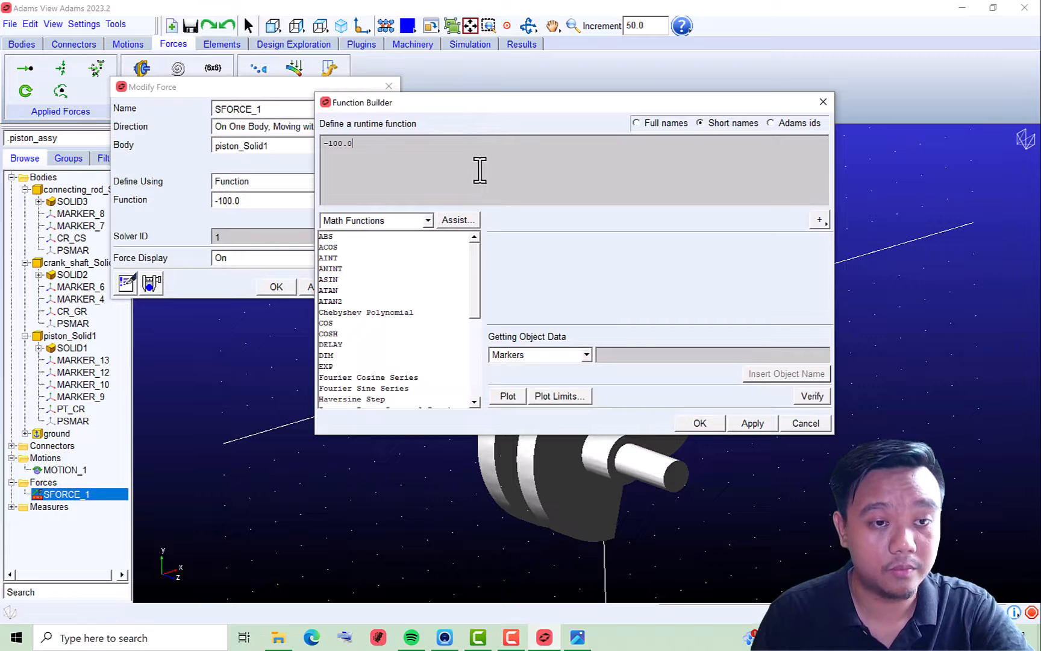
pyautogui.moveTo(475, 272); pyautogui.dragTo(479, 246)
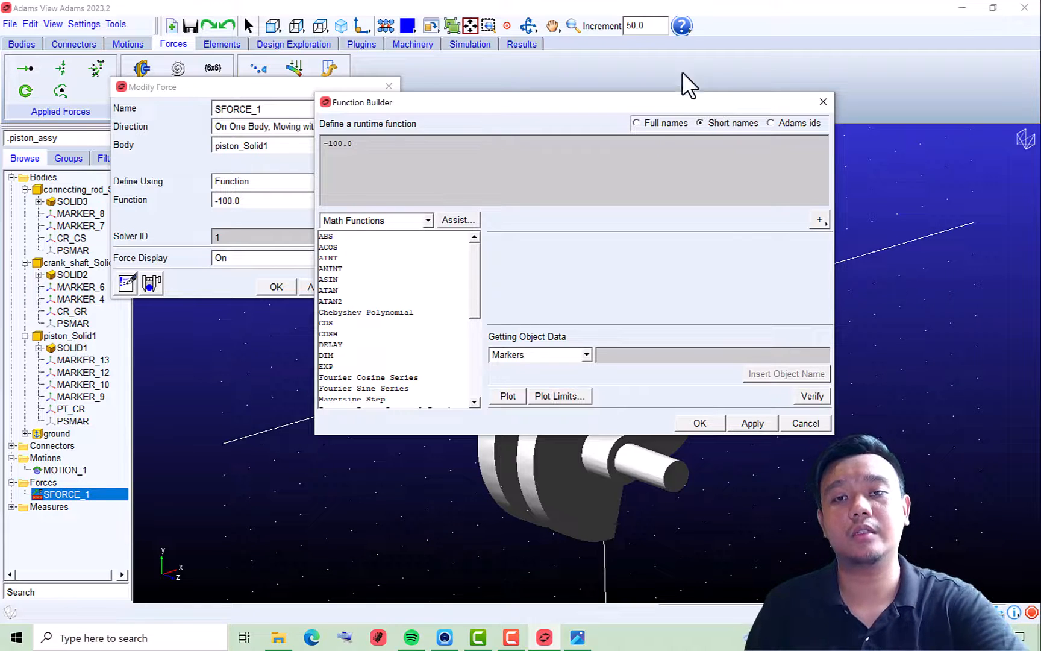
pyautogui.click(821, 102)
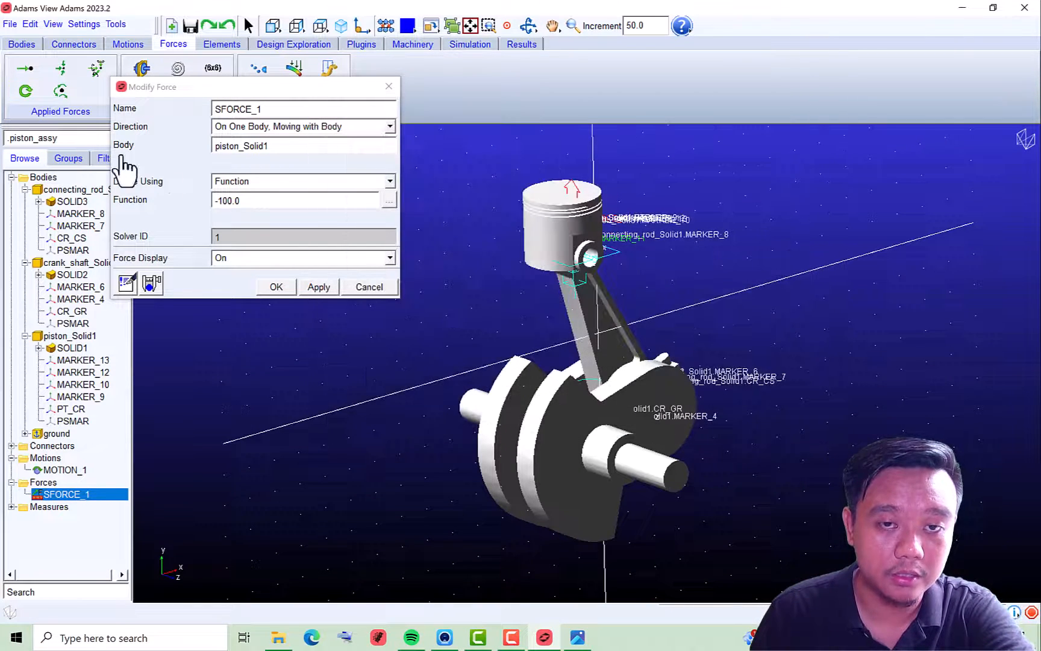
pyautogui.click(270, 200)
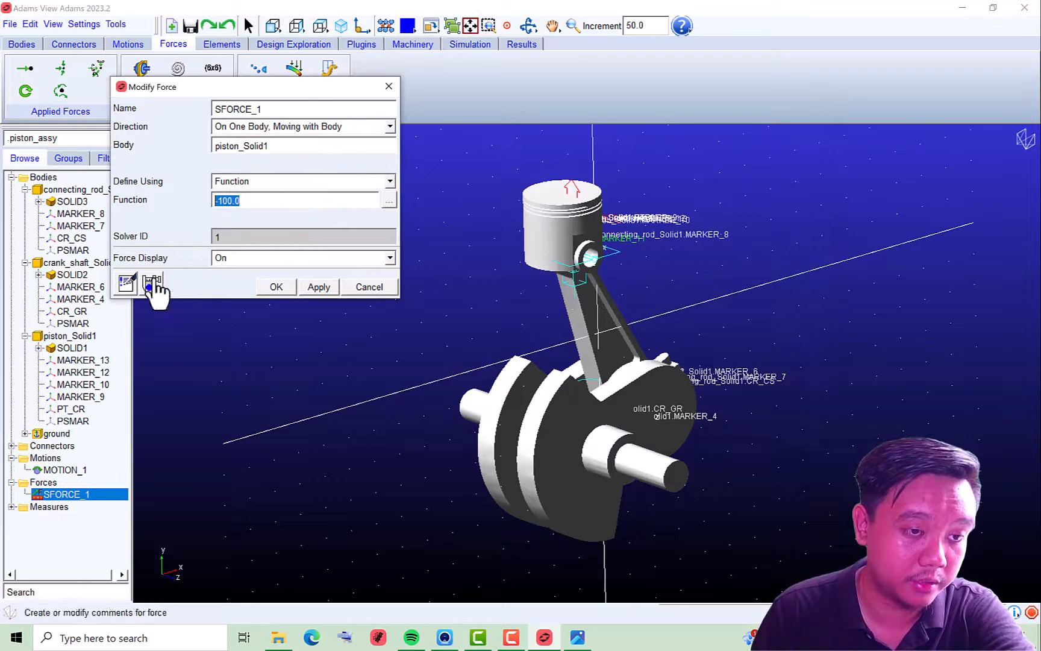
pyautogui.click(276, 287)
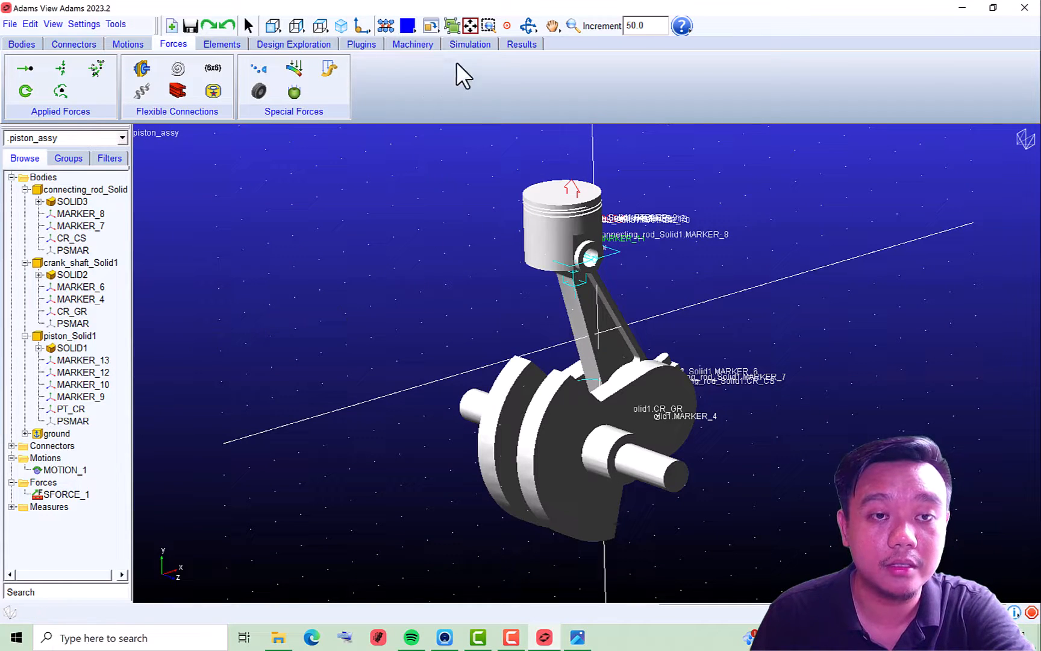
# Run an interactive simulation of the piston assembly with Start at equilibrium and Reset before running enabled
pyautogui.click(465, 46)
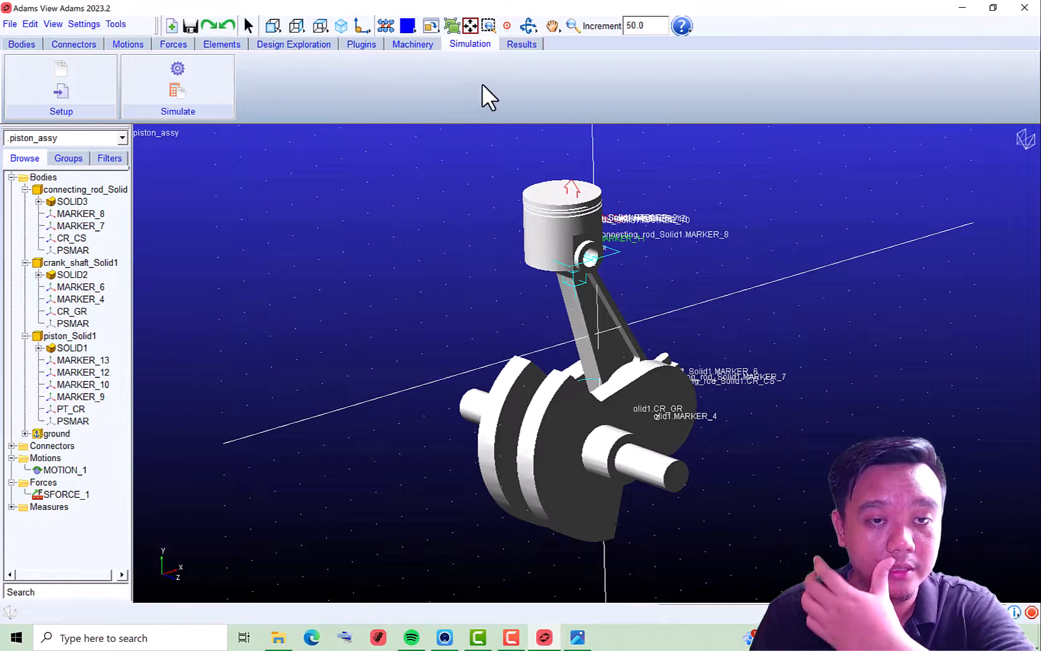
pyautogui.click(178, 84)
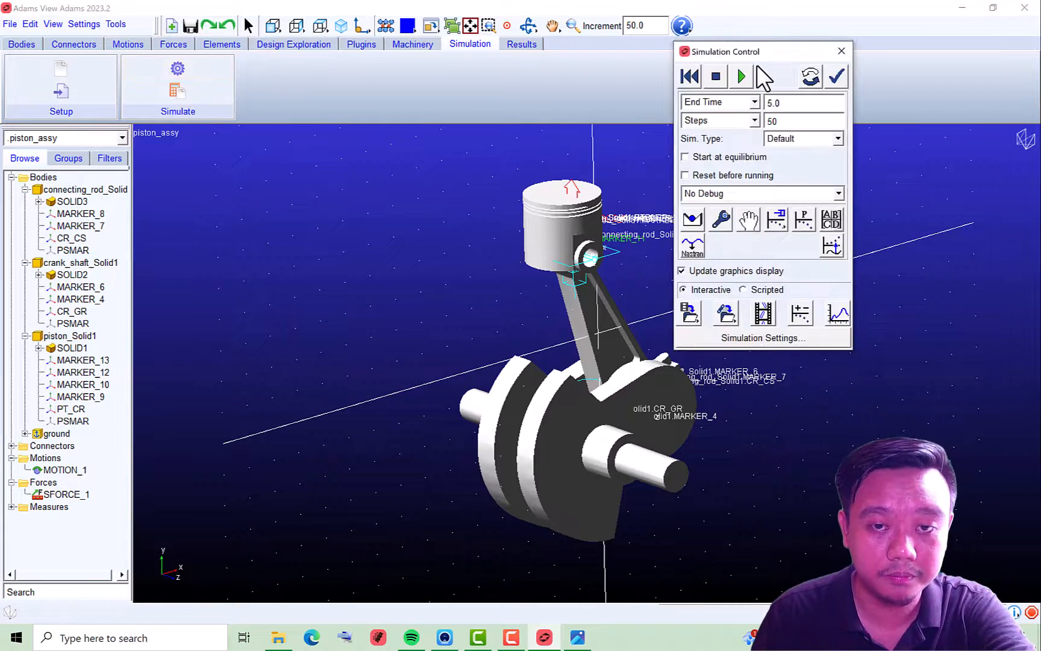
pyautogui.moveTo(777, 54); pyautogui.dragTo(807, 158)
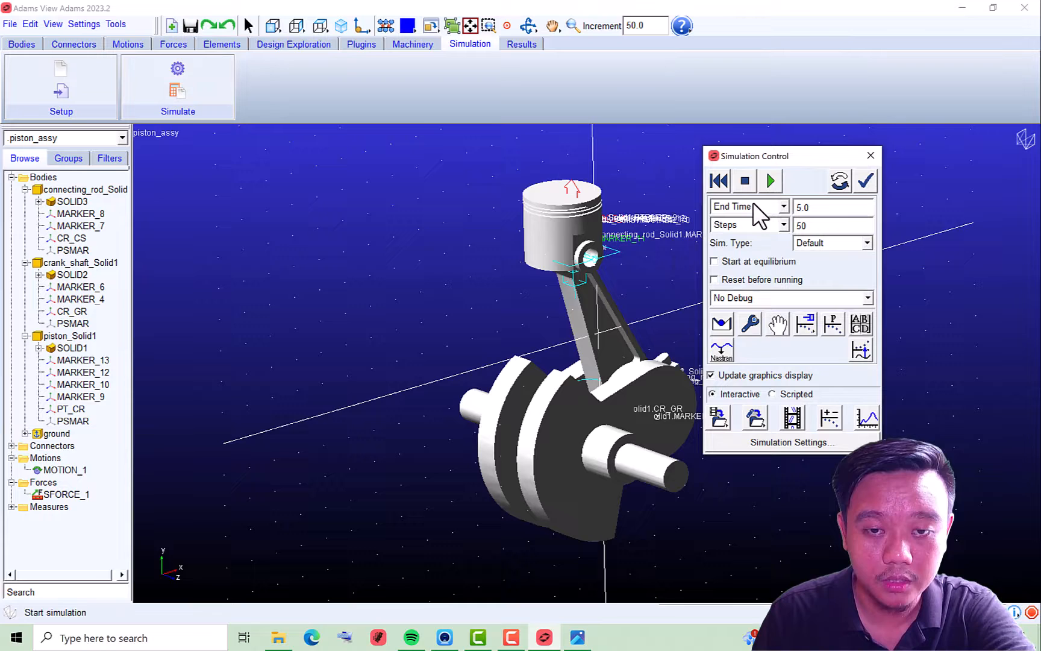
pyautogui.click(731, 263)
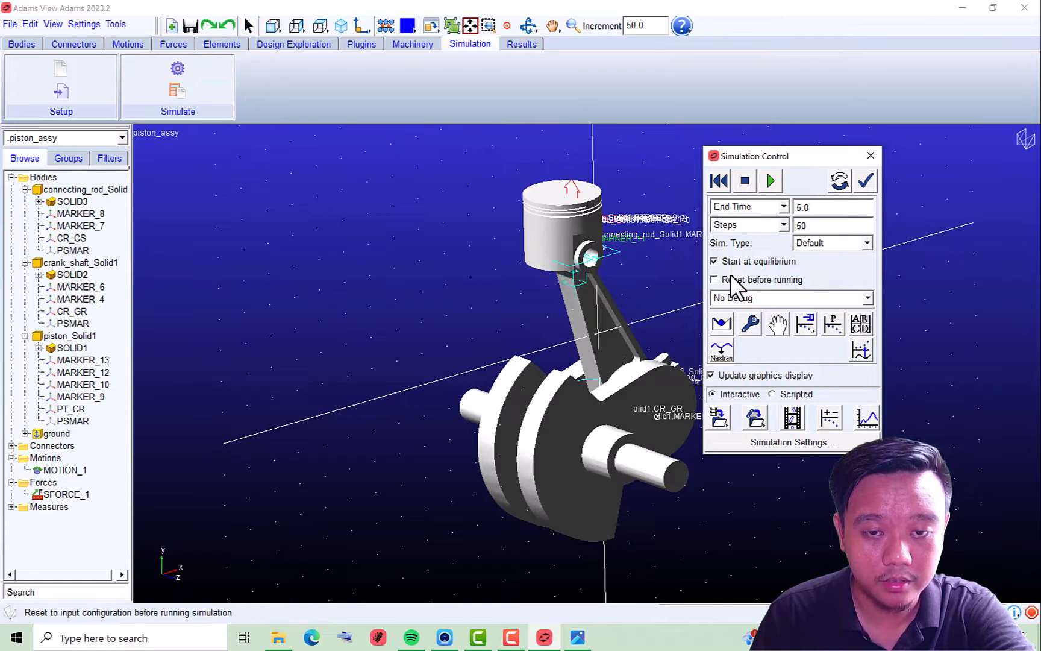
pyautogui.click(730, 277)
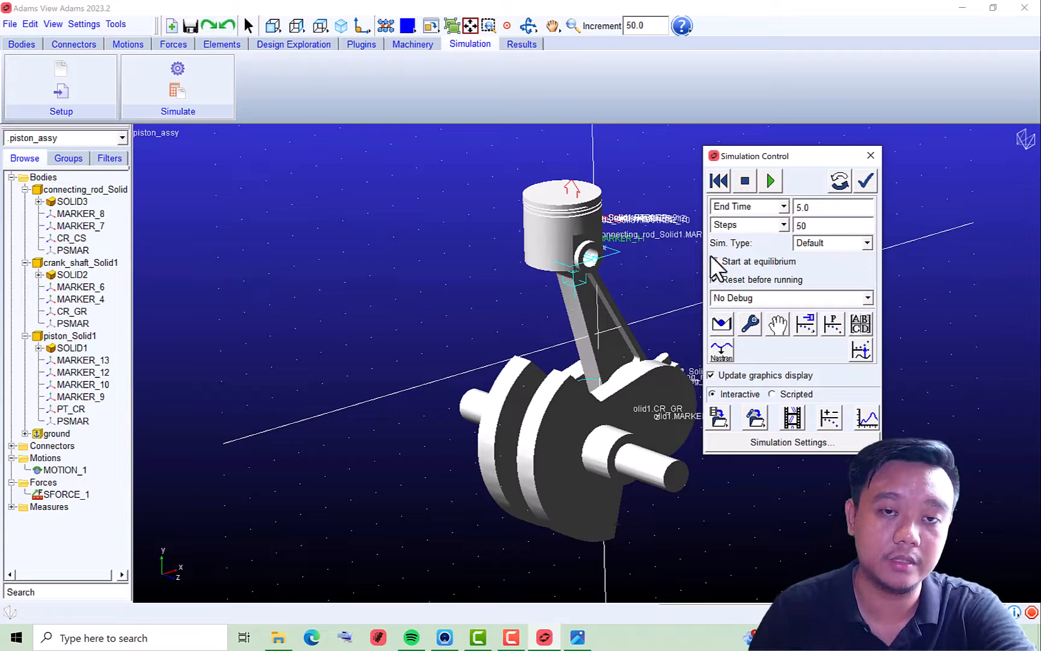
pyautogui.click(776, 182)
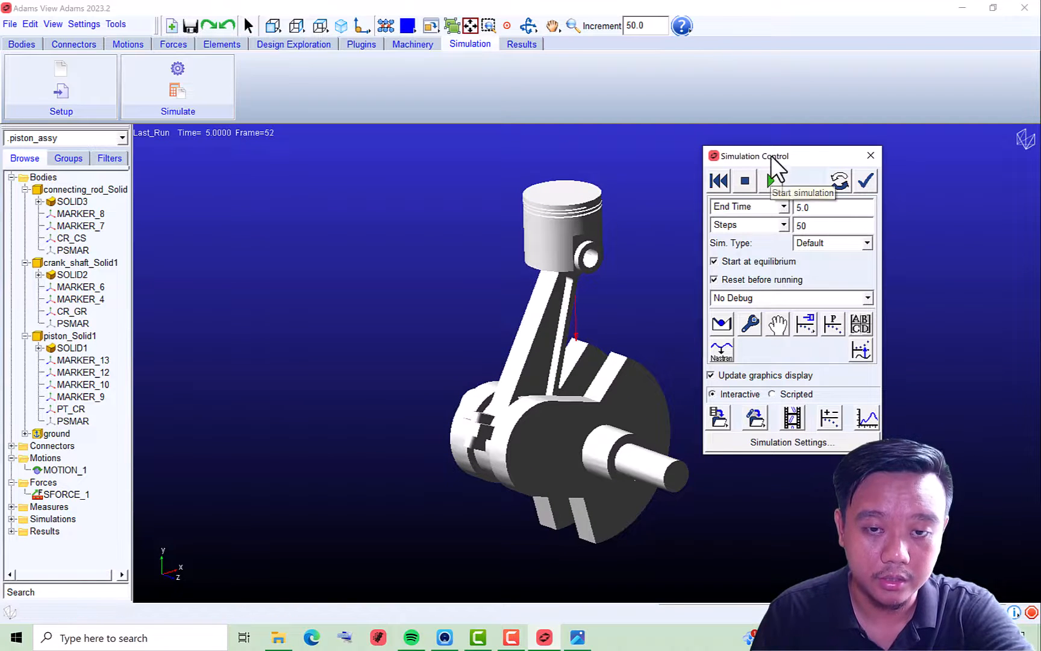
# Examine the simulated crank position and MOTION_1's function expression, closing the joint motion unchanged
pyautogui.moveTo(776, 152); pyautogui.dragTo(820, 144)
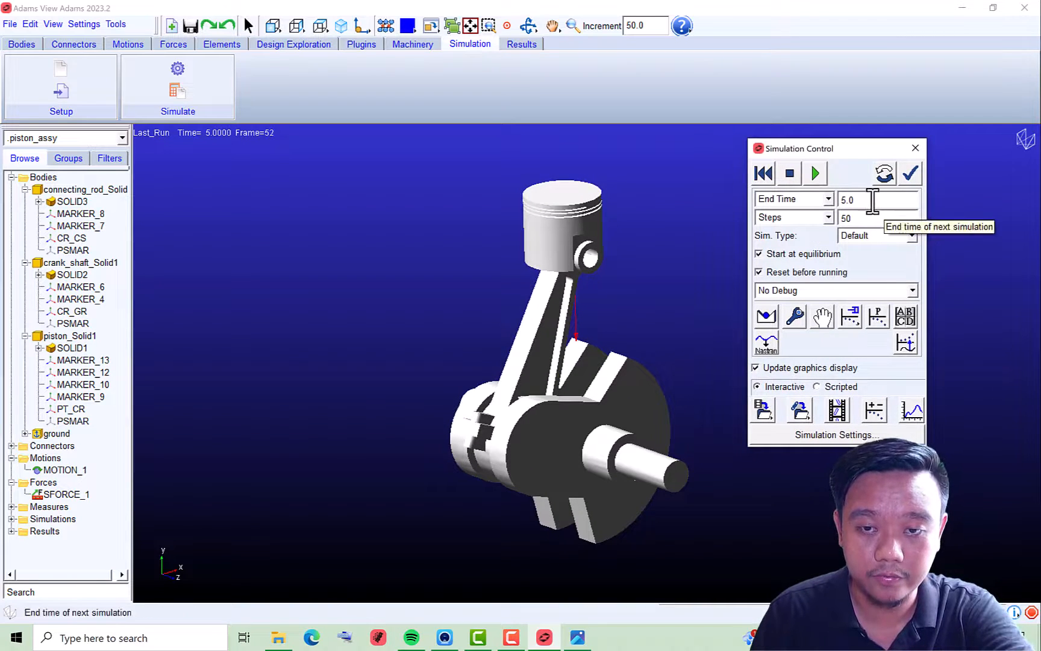
pyautogui.press('r')
pyautogui.moveTo(594, 325); pyautogui.dragTo(530, 325)
pyautogui.click(68, 471)
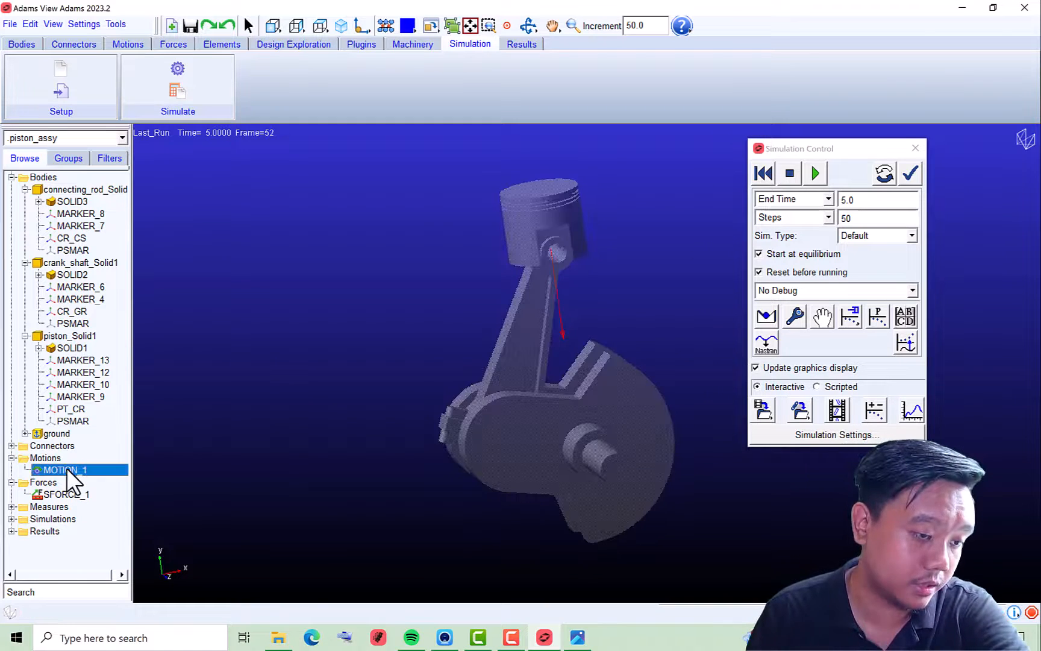
pyautogui.doubleClick(68, 470)
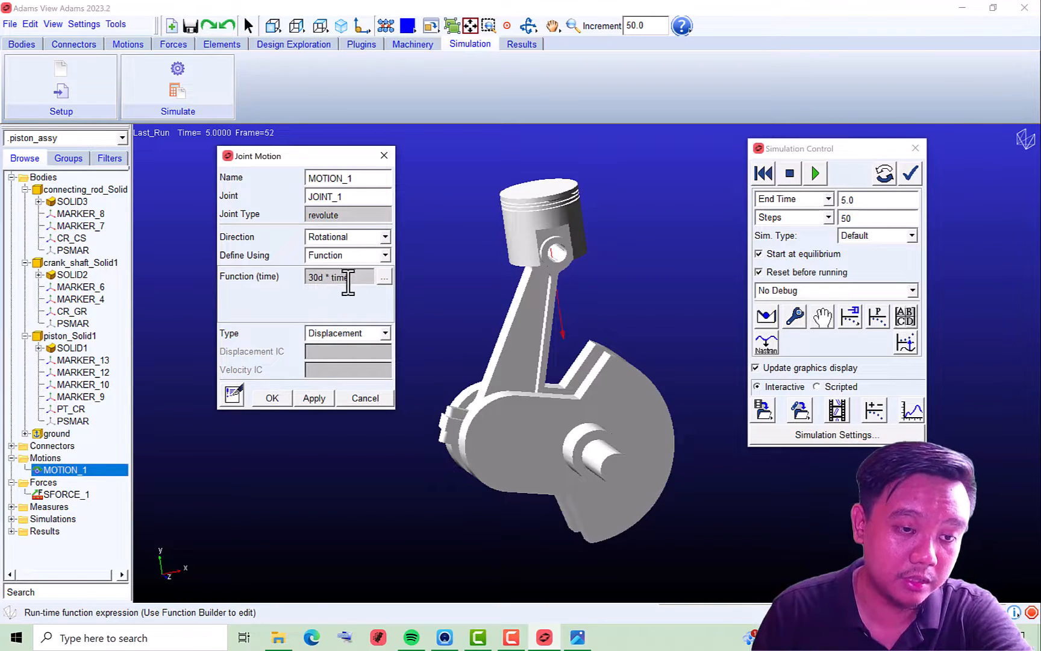
pyautogui.click(384, 155)
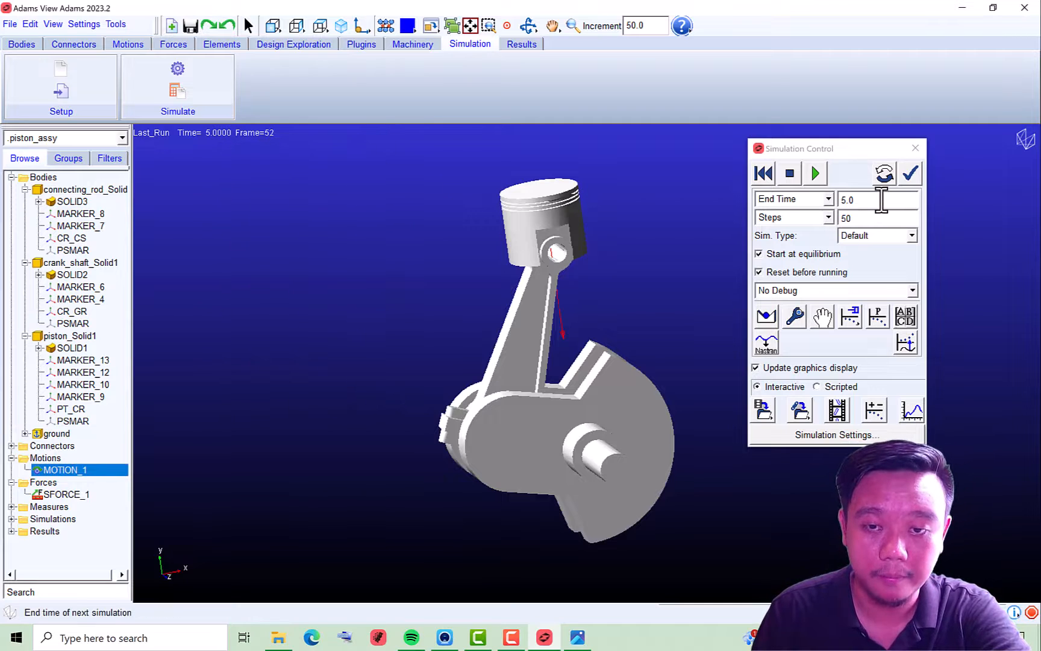
# Run the piston assembly simulation with an end time of 1 and rerun it with an end time of 12
pyautogui.click(882, 200)
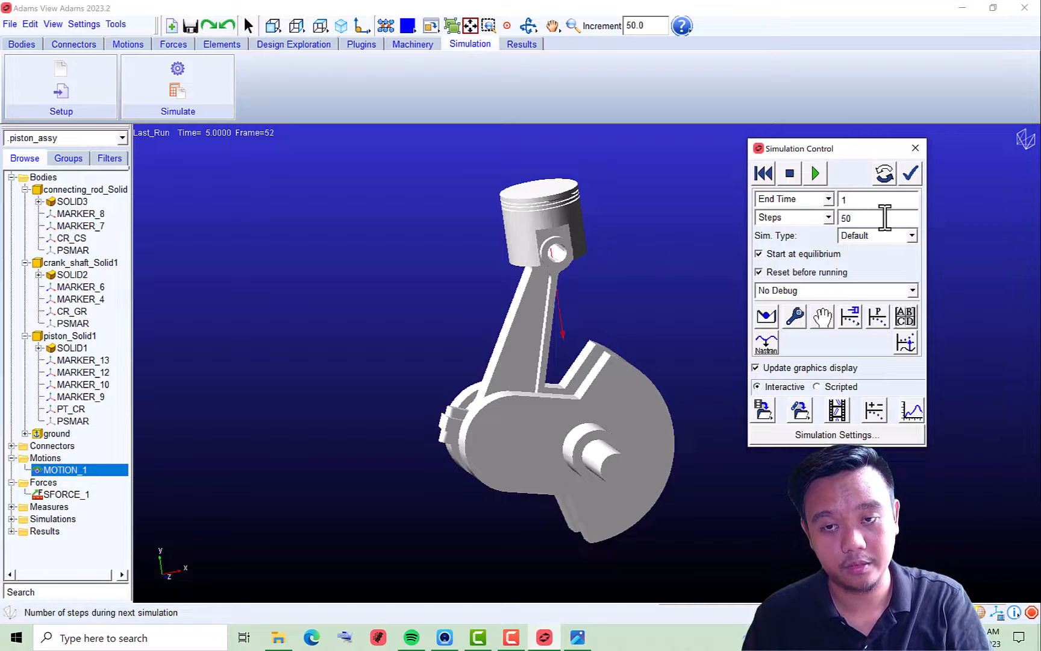
pyautogui.click(823, 179)
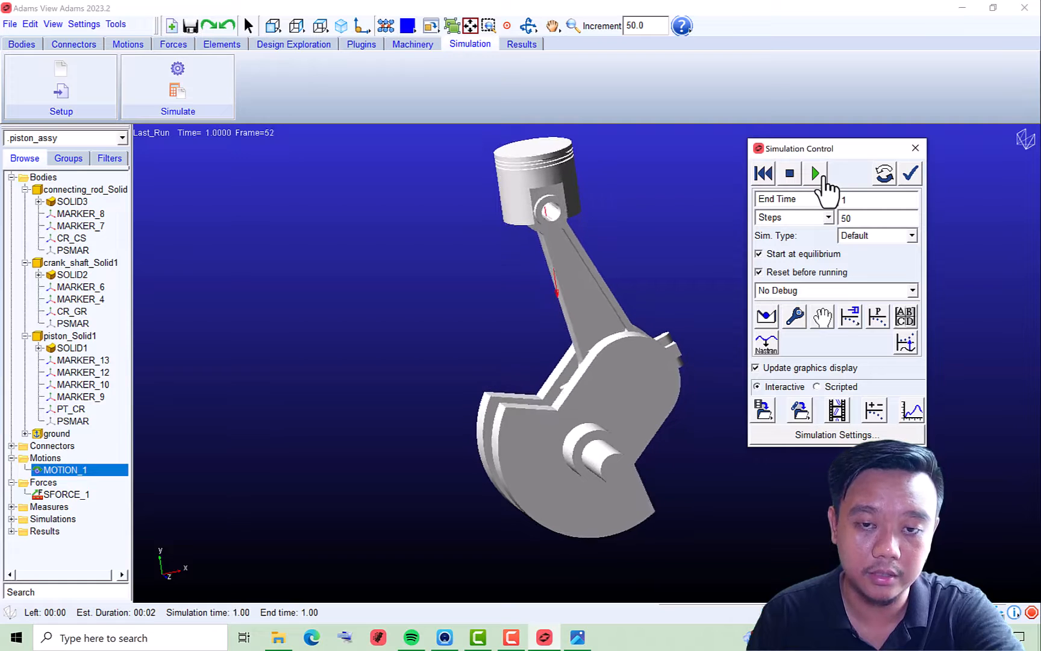
pyautogui.doubleClick(862, 200)
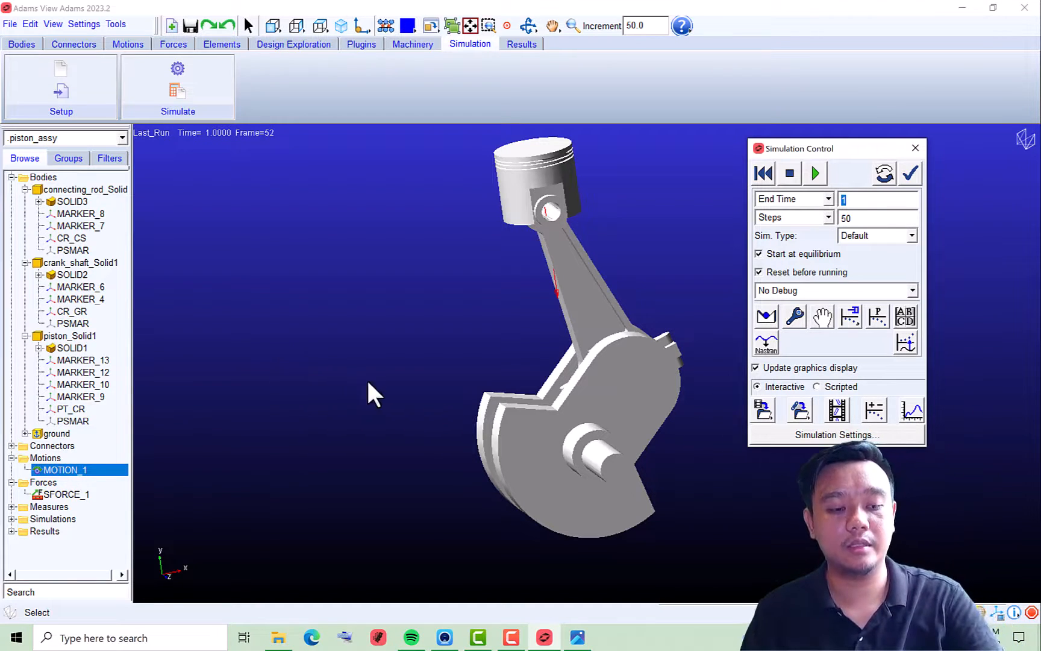
pyautogui.click(816, 174)
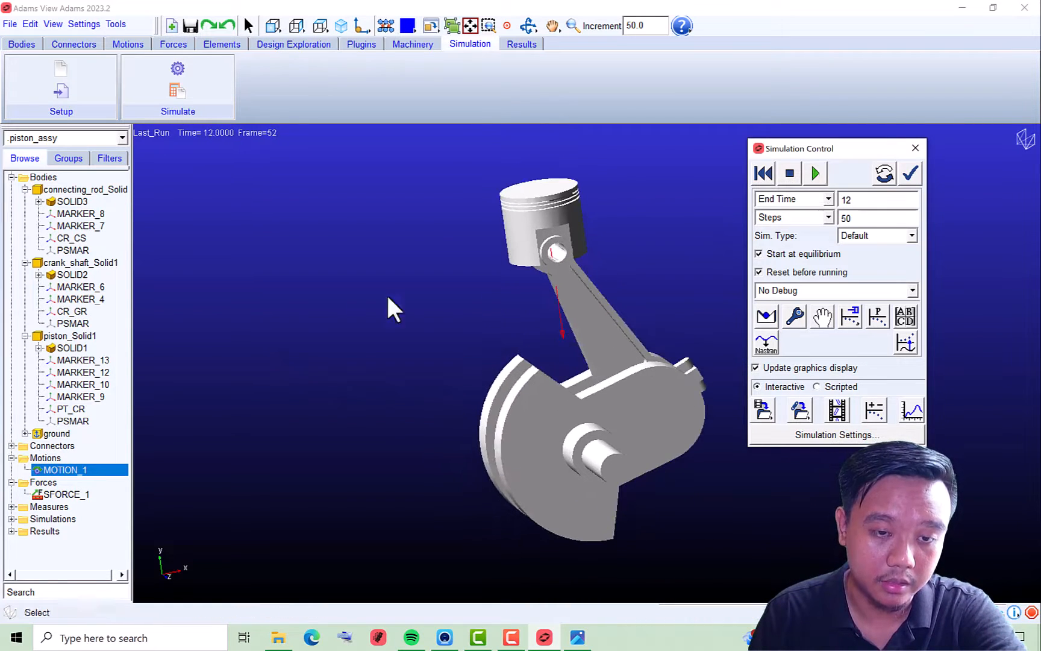
# Rerun the simulation with 100 steps and view the crank assembly from closer to the front
pyautogui.moveTo(877, 217); pyautogui.dragTo(648, 216)
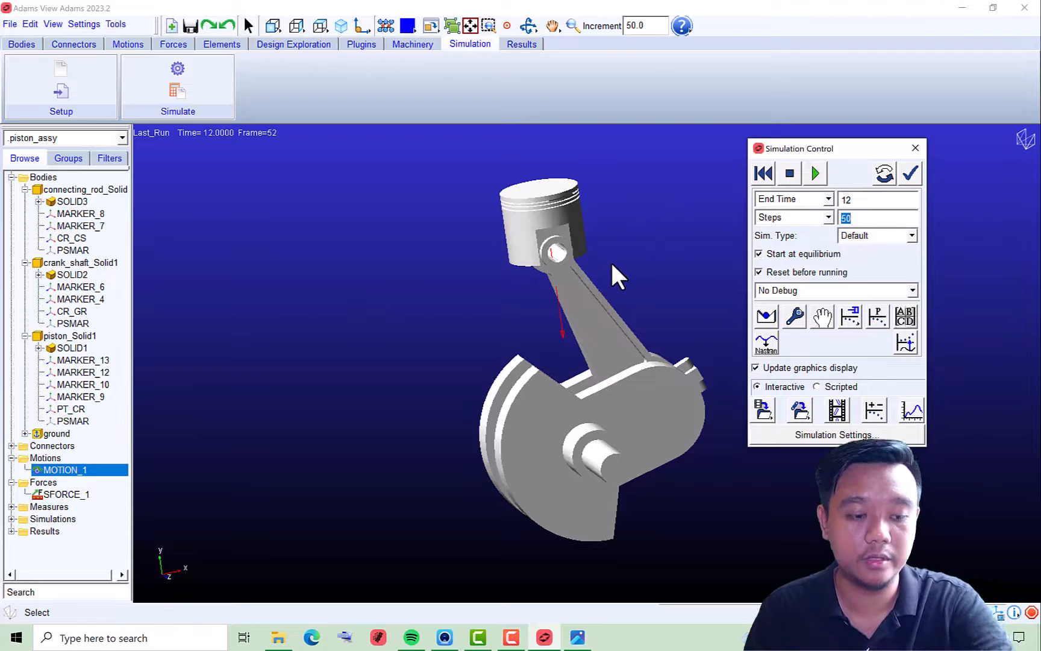
pyautogui.write('100')
pyautogui.click(815, 174)
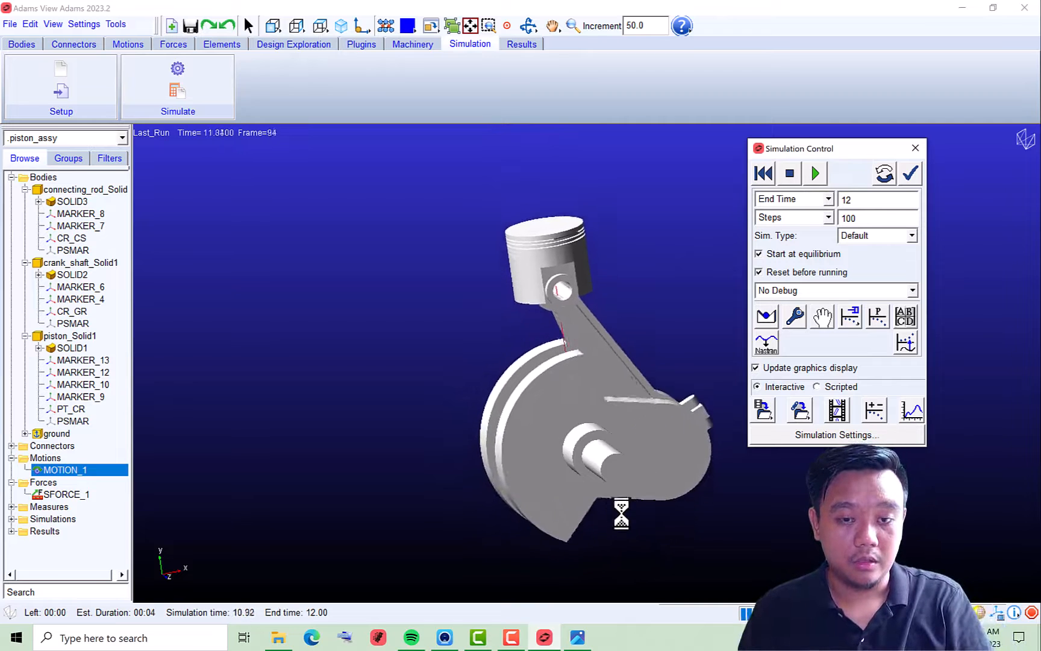
pyautogui.press('r')
pyautogui.moveTo(599, 545); pyautogui.dragTo(555, 550)
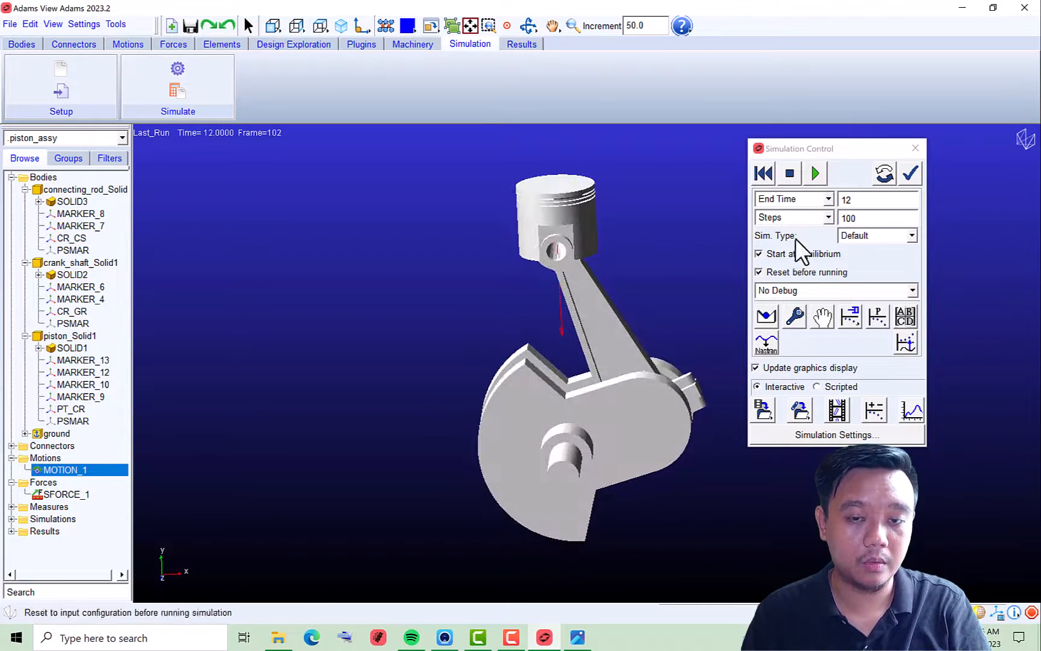
pyautogui.click(792, 143)
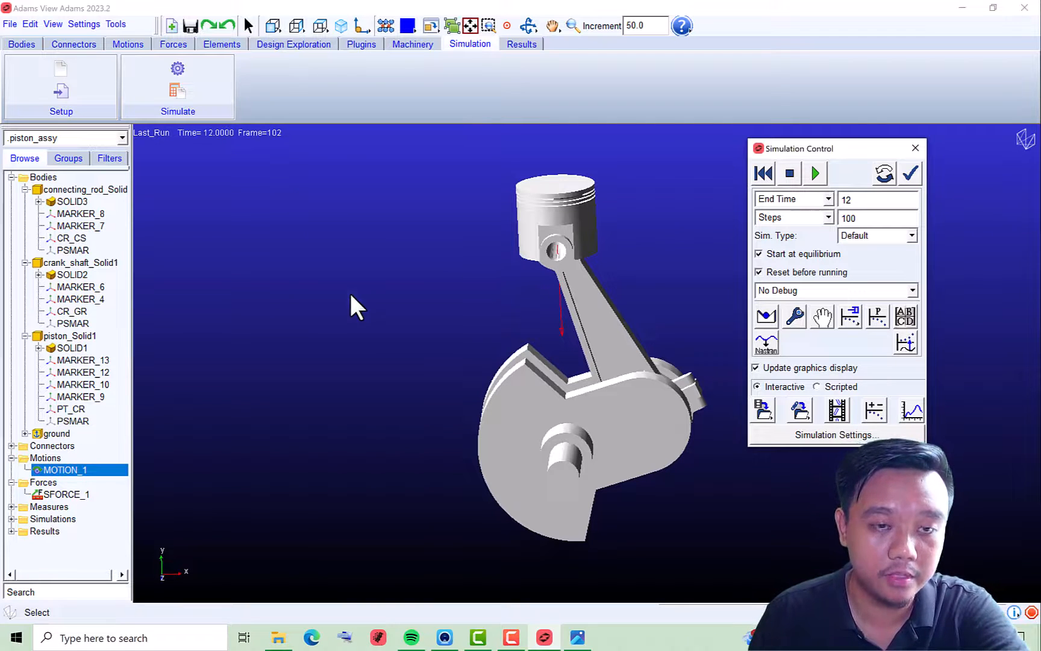
# Open the results in Adams PostProcessor, enlarge its window and plot the element torque magnitude of constraint JOINT_1
pyautogui.click(912, 412)
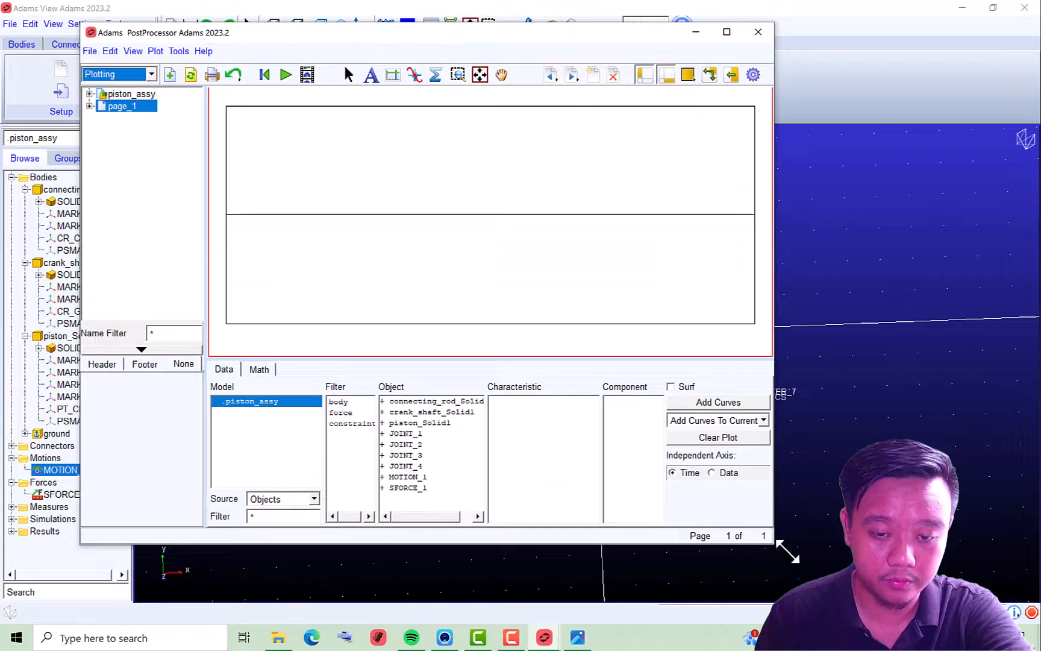
pyautogui.moveTo(787, 550); pyautogui.dragTo(968, 582)
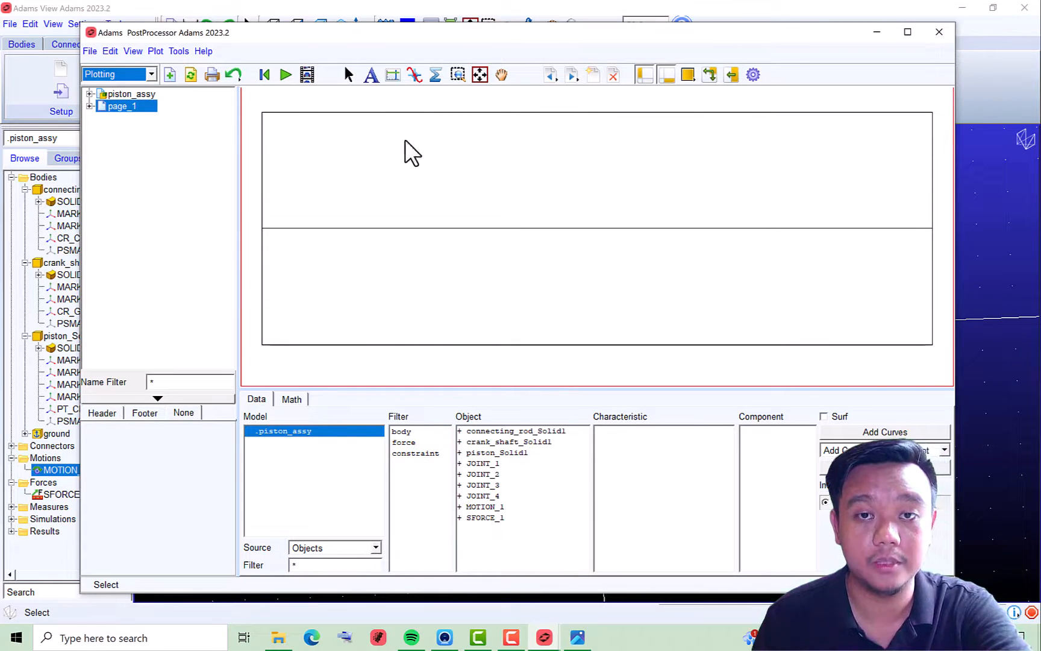
pyautogui.click(420, 454)
pyautogui.click(482, 431)
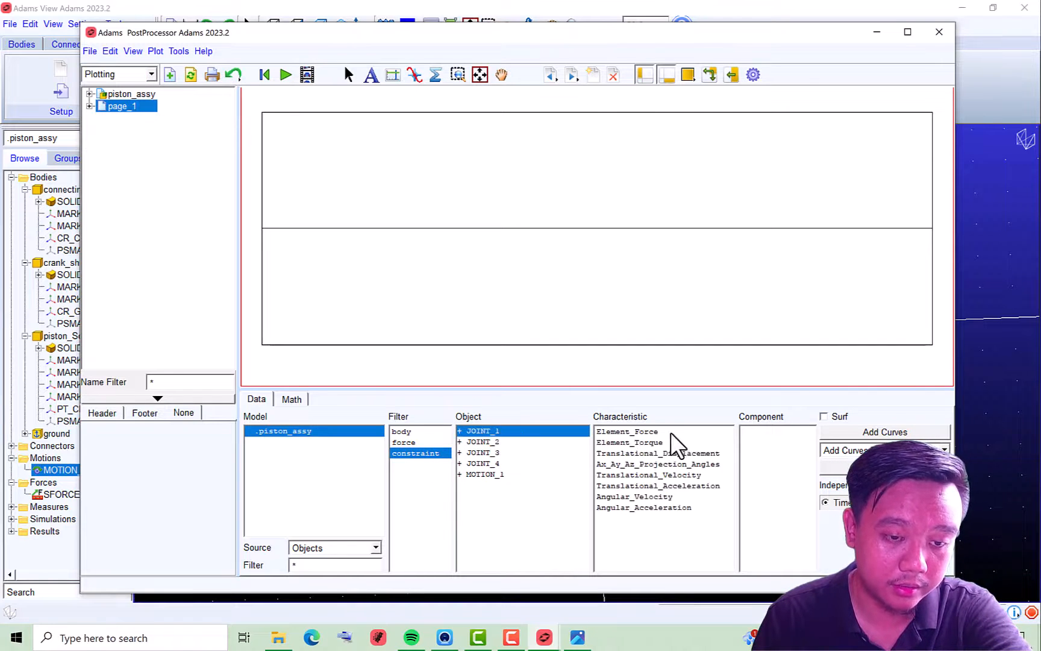
pyautogui.click(648, 442)
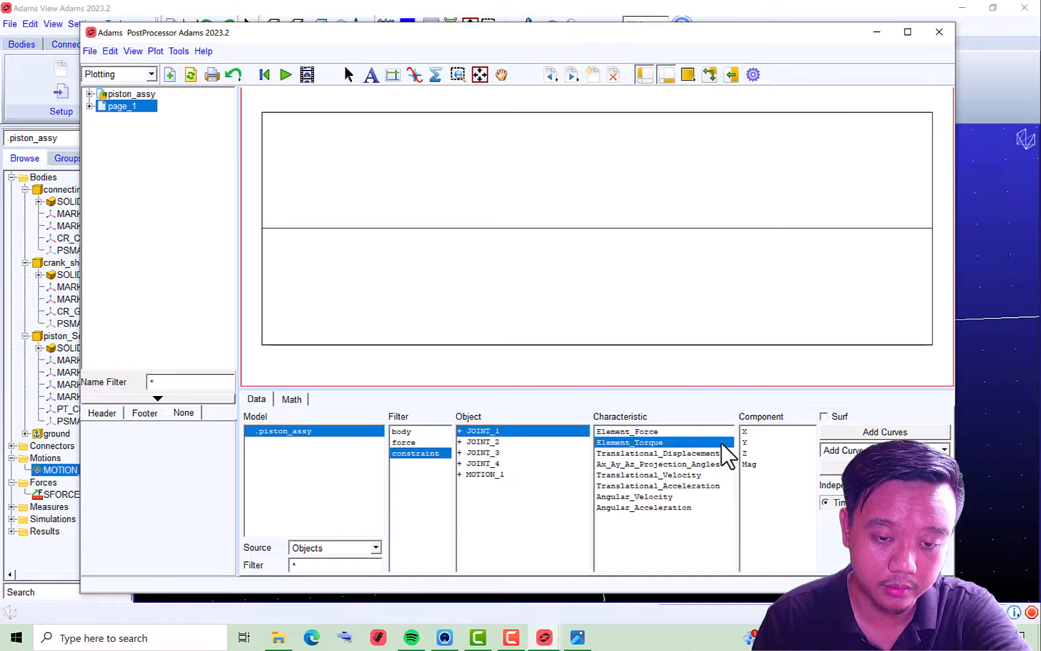
pyautogui.click(752, 464)
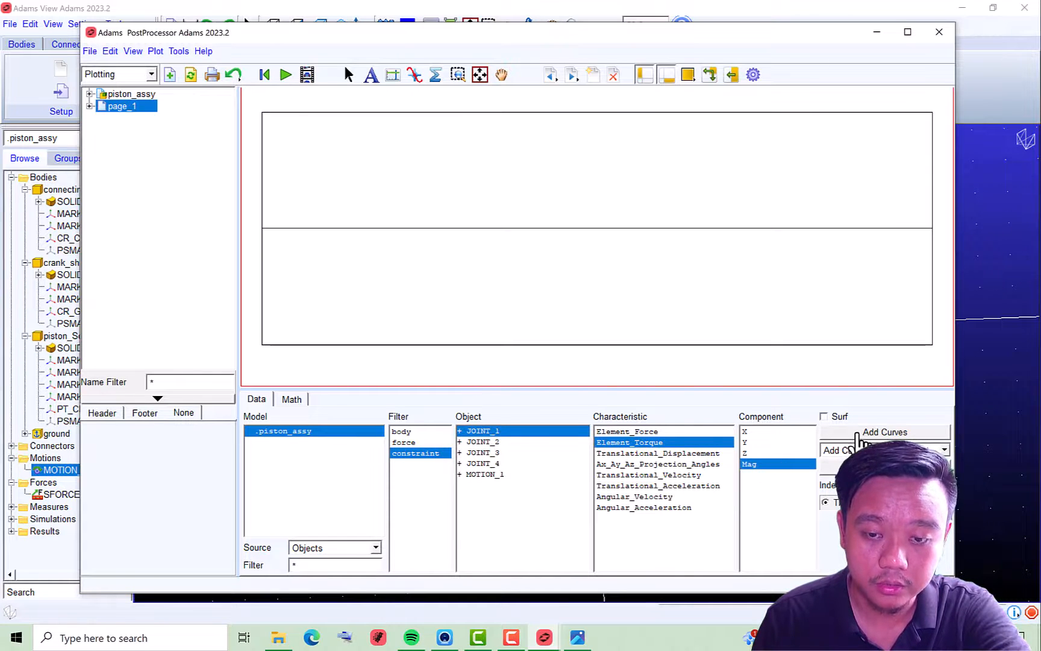
pyautogui.click(861, 433)
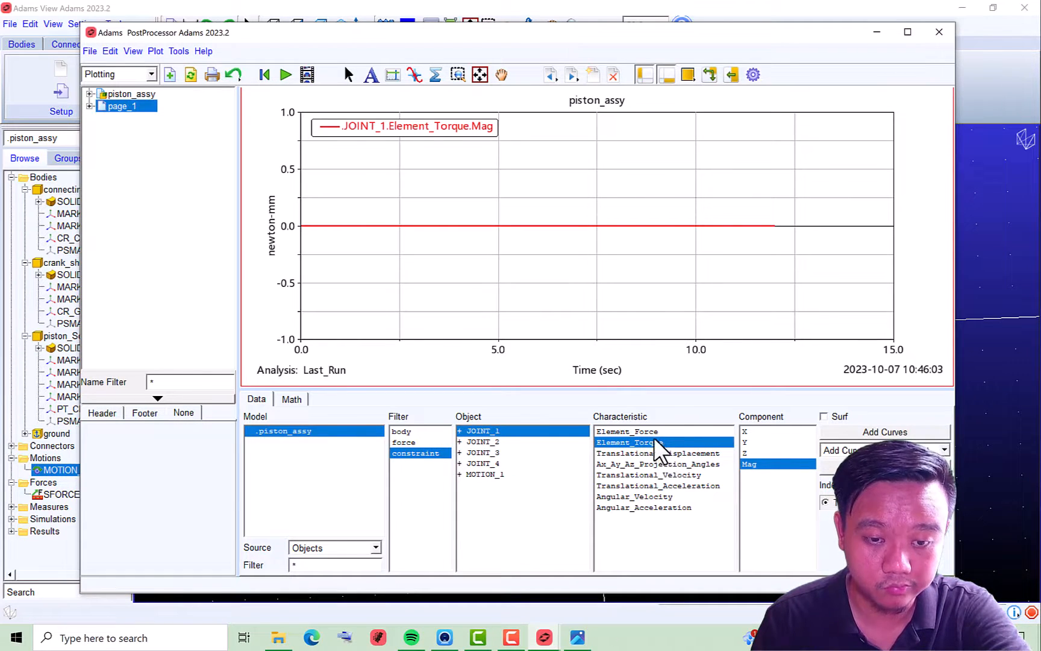
# Add the element torque magnitude of MOTION_1 to the current plot
pyautogui.click(400, 431)
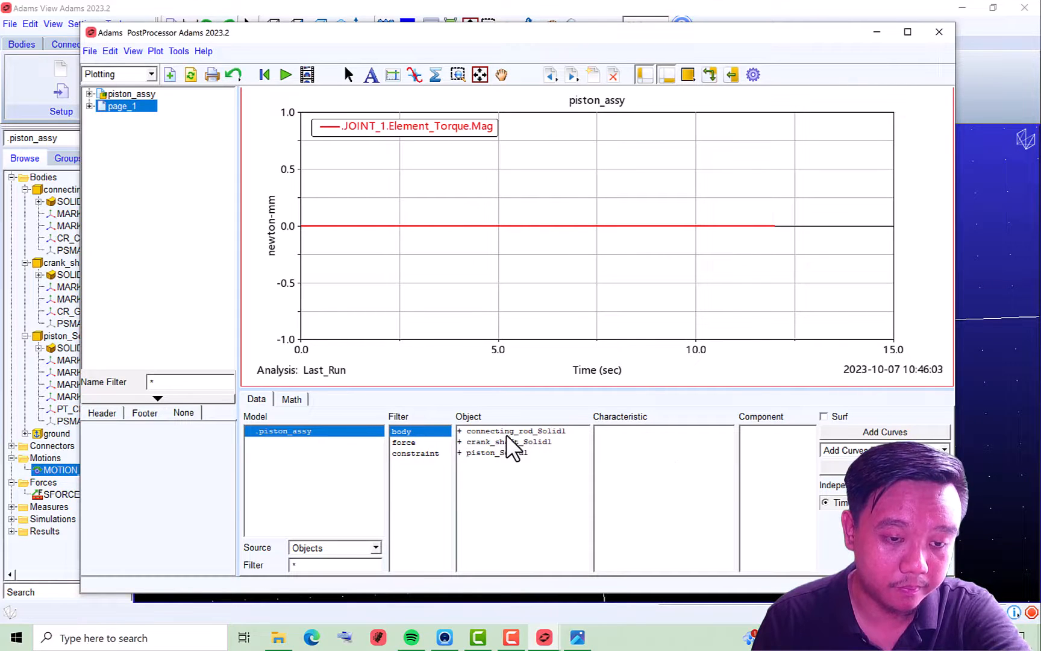
pyautogui.click(533, 431)
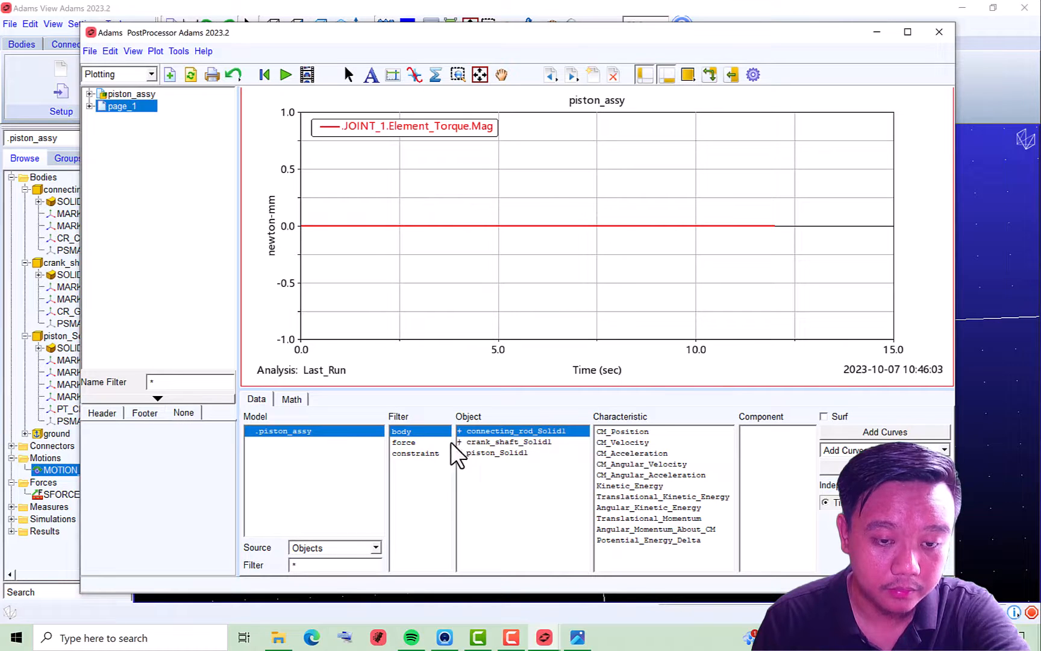
pyautogui.click(422, 453)
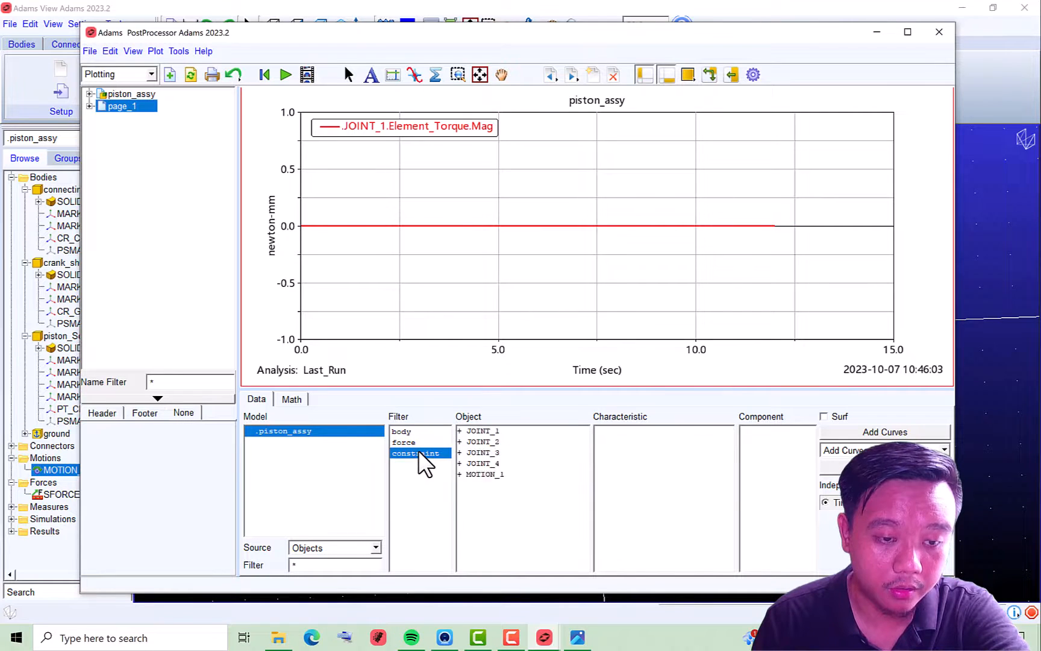
pyautogui.click(482, 474)
pyautogui.click(635, 453)
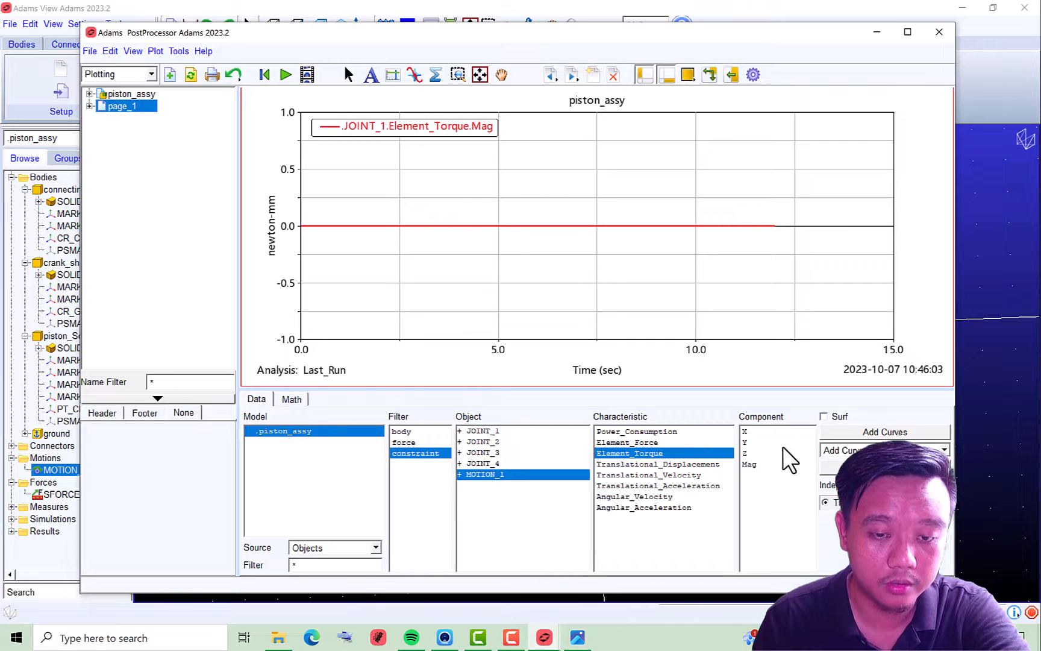
pyautogui.click(768, 464)
pyautogui.click(858, 435)
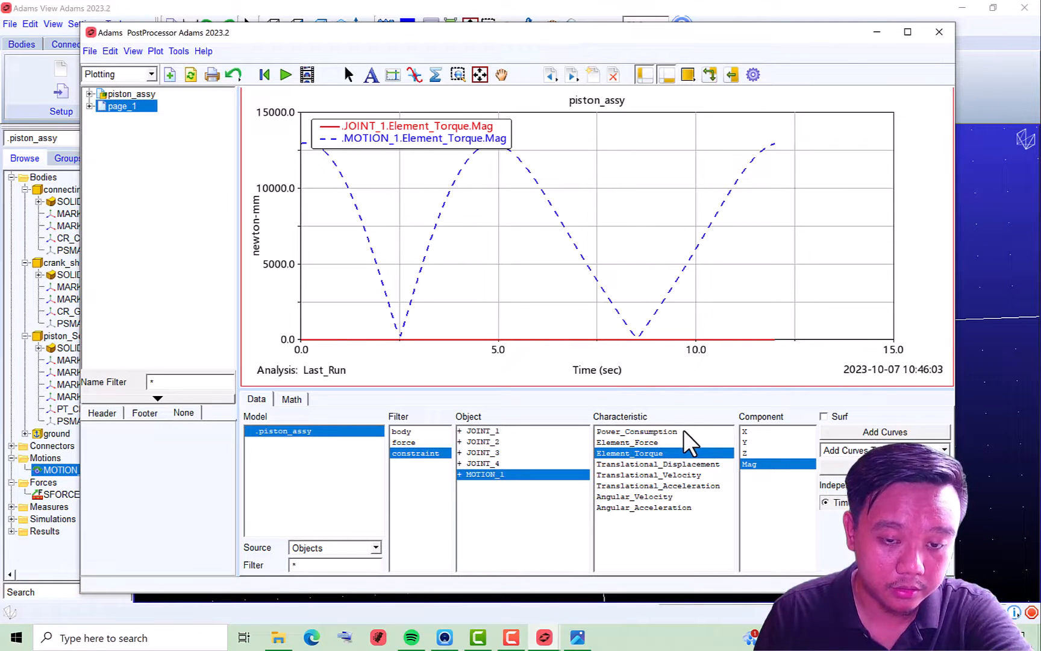
# Enable Surf and review MOTION_1's power consumption, element force and element torque magnitude plots, ending on power consumption
pyautogui.click(663, 431)
pyautogui.click(824, 416)
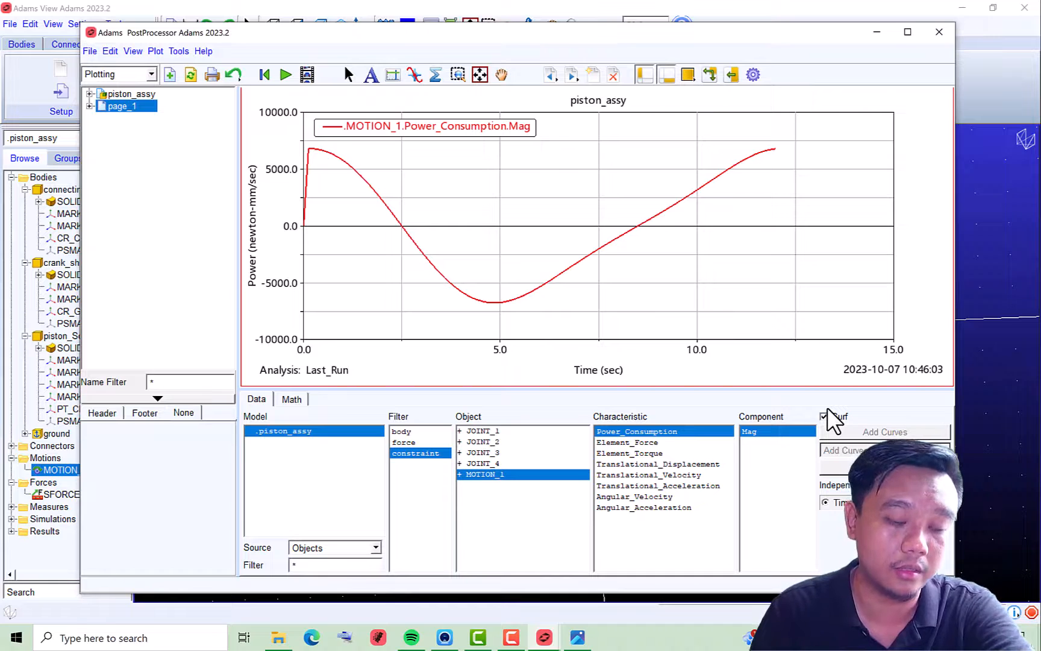
pyautogui.click(654, 443)
pyautogui.click(656, 453)
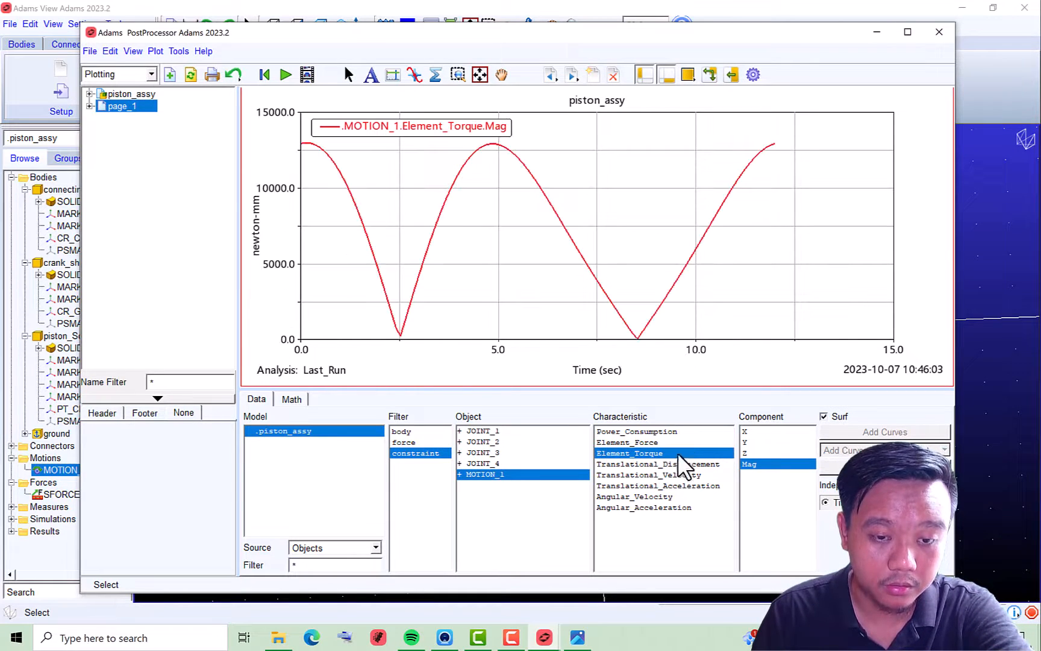
pyautogui.click(685, 442)
pyautogui.click(658, 431)
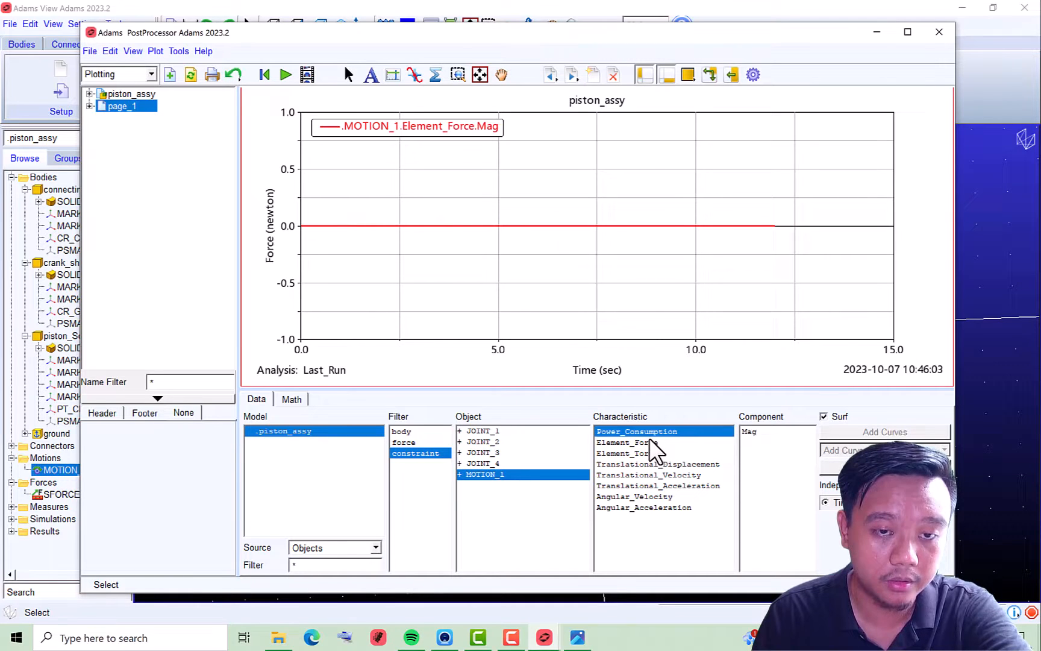
pyautogui.click(753, 434)
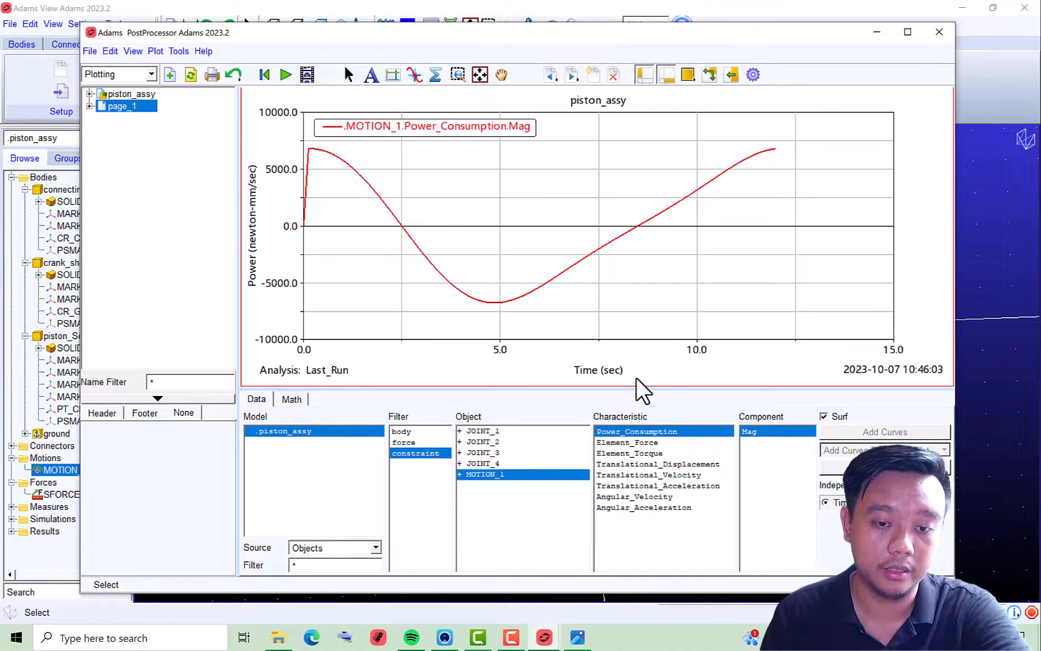
# Review MOTION_1's angular velocity, translational acceleration, velocity and displacement magnitude plots, returning to element torque
pyautogui.click(635, 496)
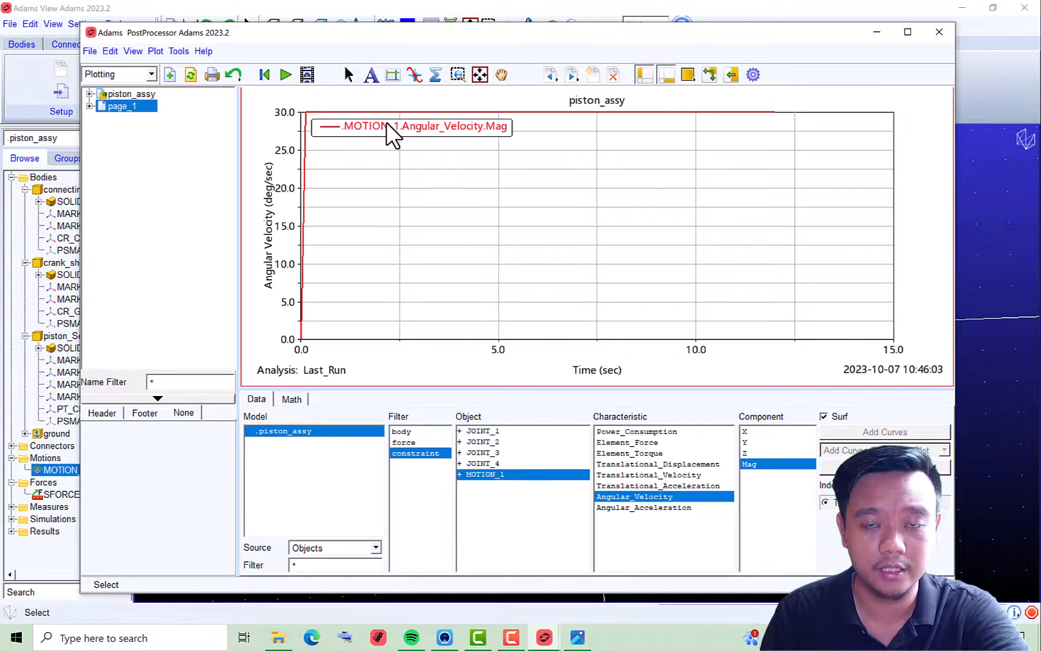
pyautogui.click(679, 485)
pyautogui.click(678, 475)
pyautogui.click(676, 464)
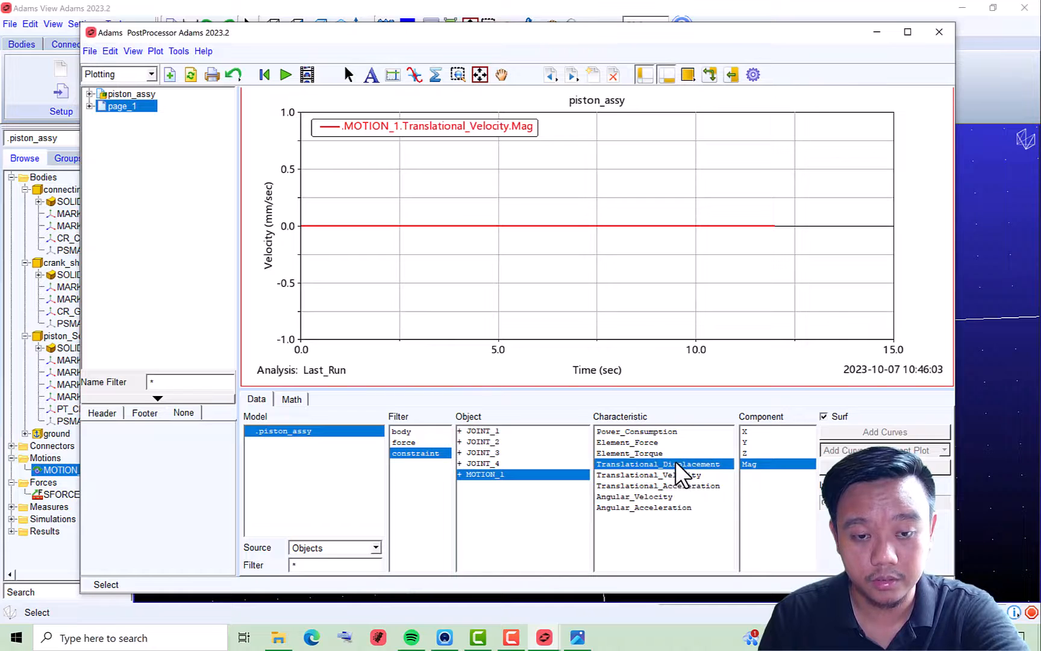
pyautogui.click(677, 453)
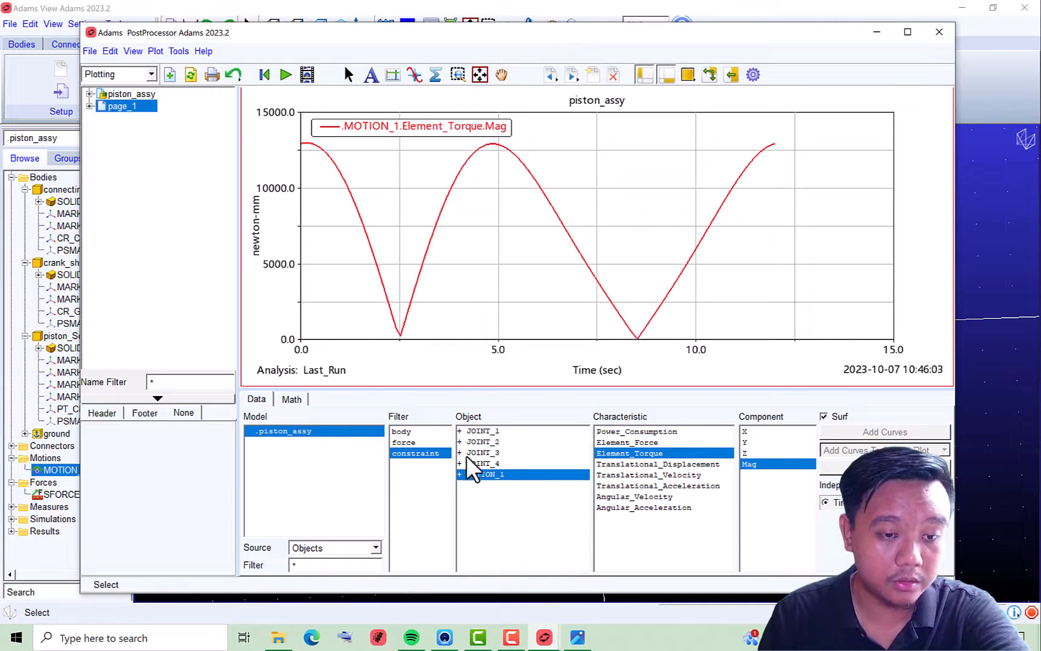
# Review the piston body's magnitude plots for CM acceleration, CM velocity, CM position and kinetic energy
pyautogui.click(419, 443)
pyautogui.click(422, 433)
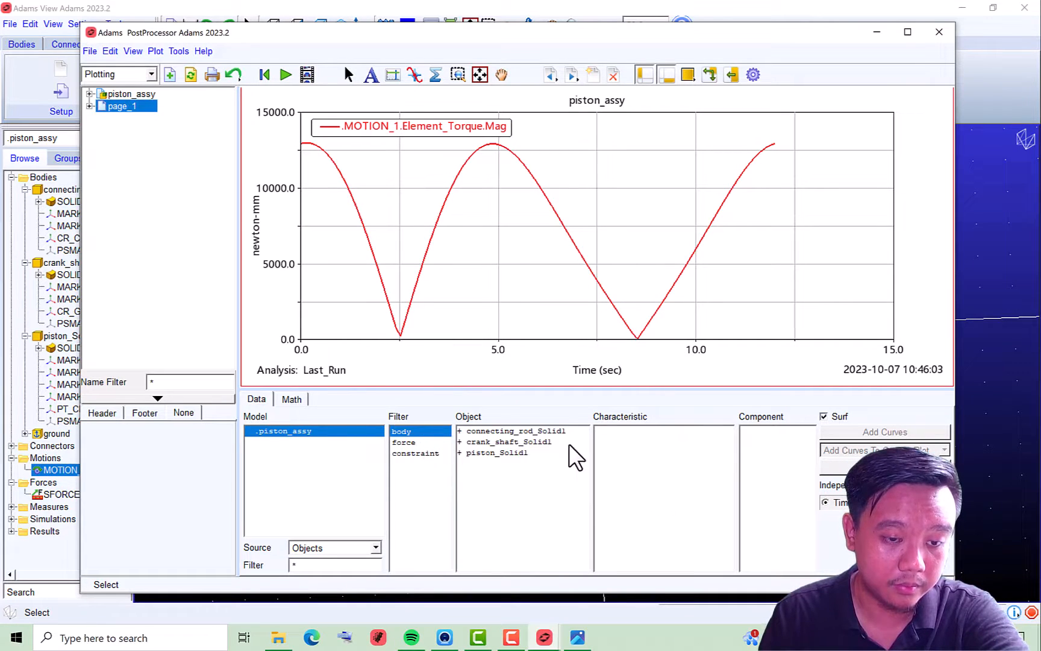
pyautogui.click(505, 453)
pyautogui.click(646, 454)
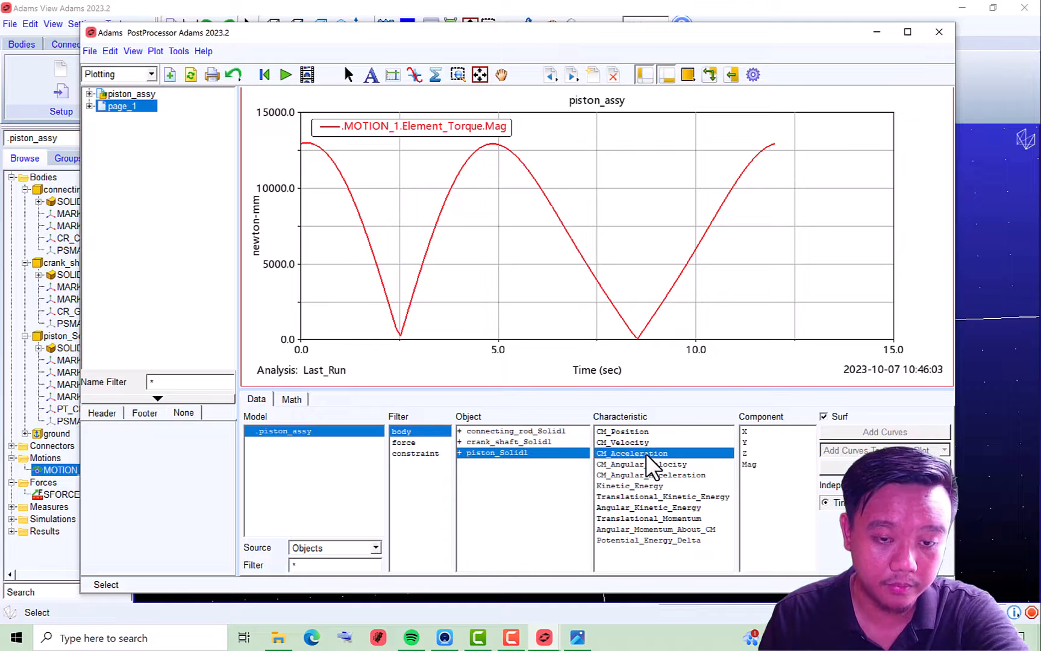
pyautogui.click(770, 465)
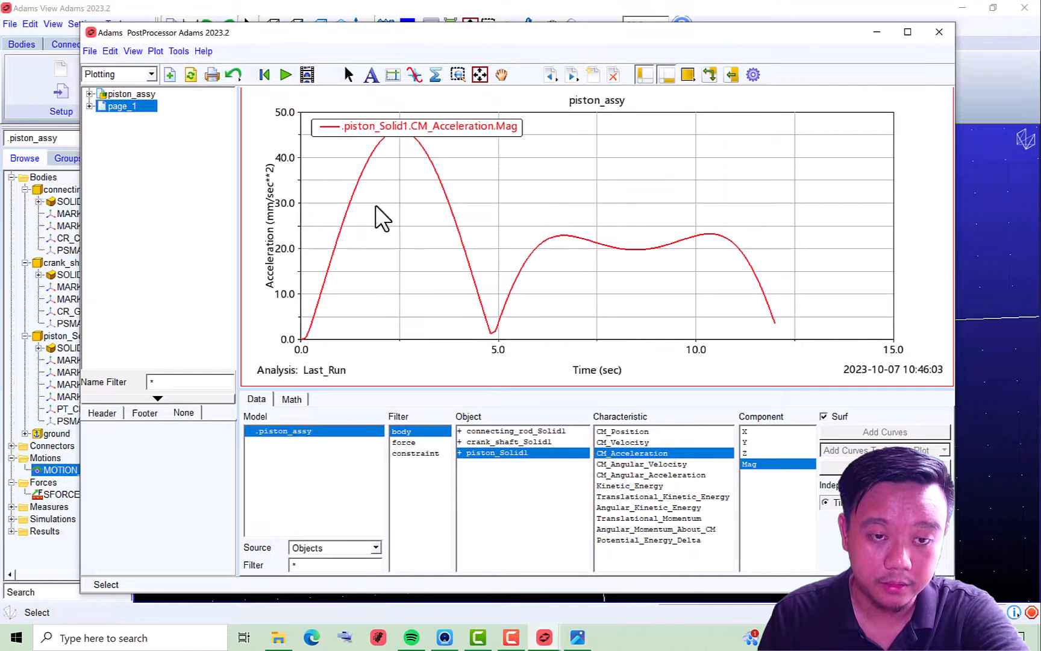
pyautogui.click(630, 443)
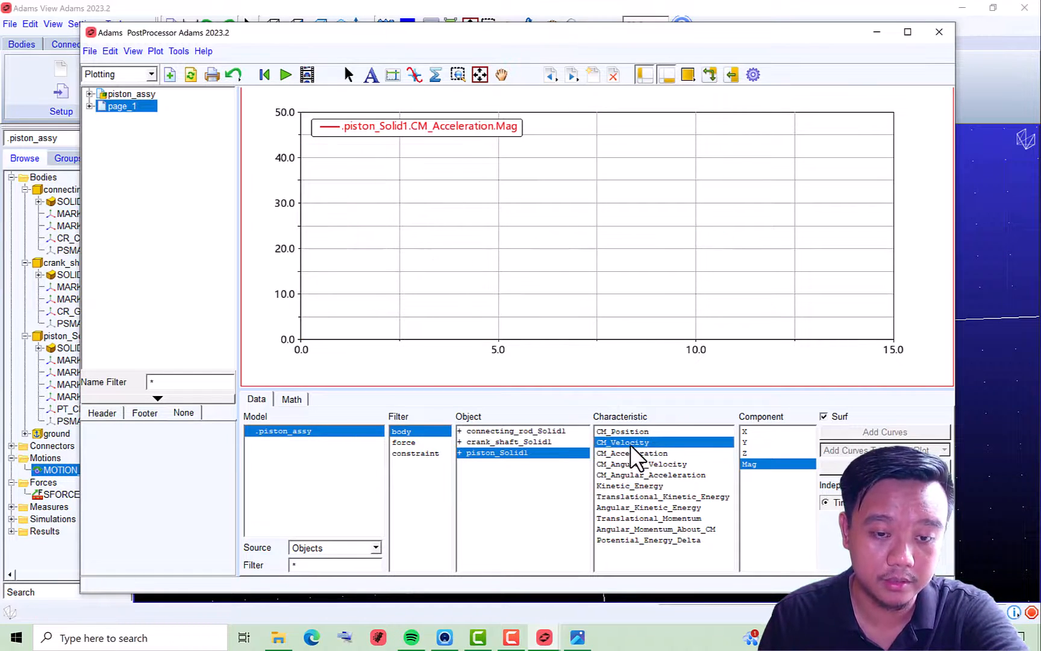
pyautogui.click(603, 432)
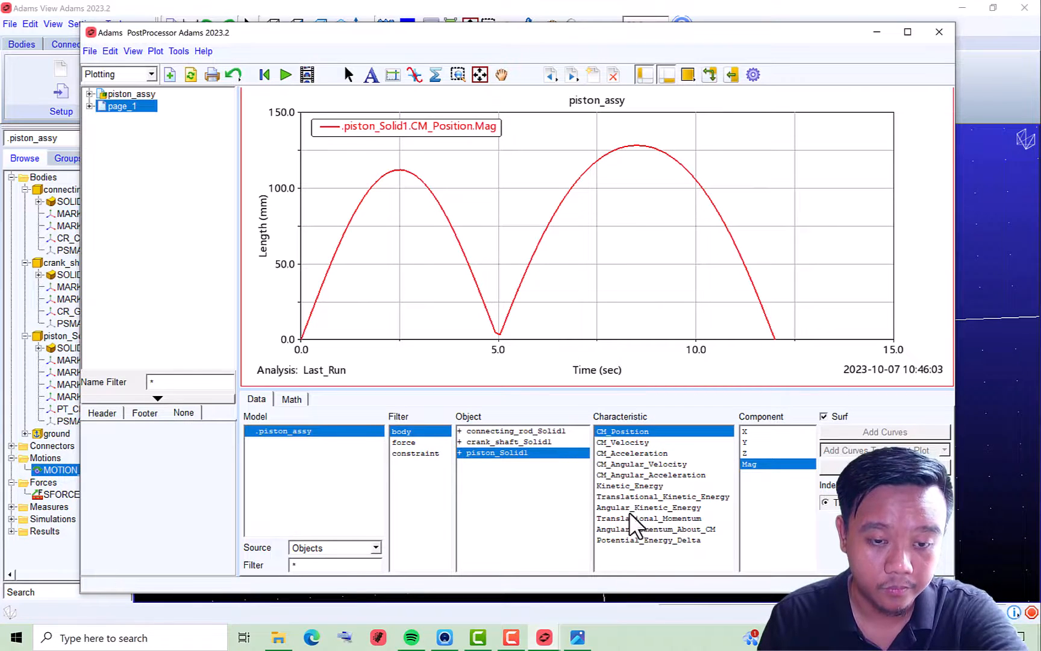
pyautogui.click(630, 485)
# View the crankshaft body's kinetic energy plot and check the result characteristics offered for the crankshaft and connecting rod
pyautogui.click(512, 442)
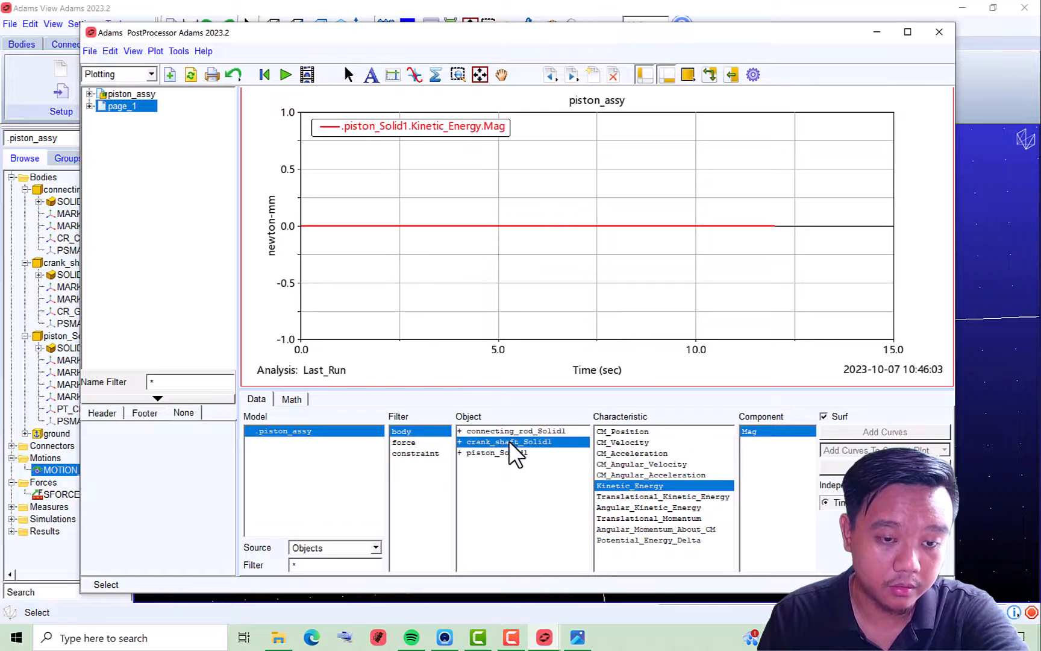
pyautogui.click(633, 432)
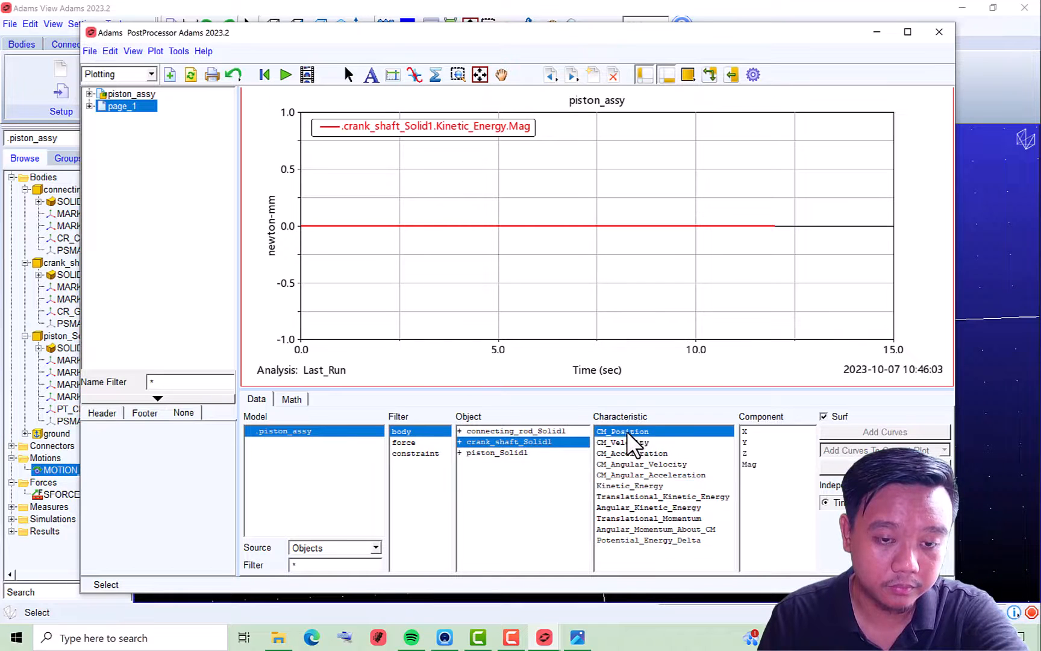
pyautogui.click(564, 431)
# View the element torque magnitude plot of the force SFORCE_1
pyautogui.click(415, 453)
pyautogui.click(405, 443)
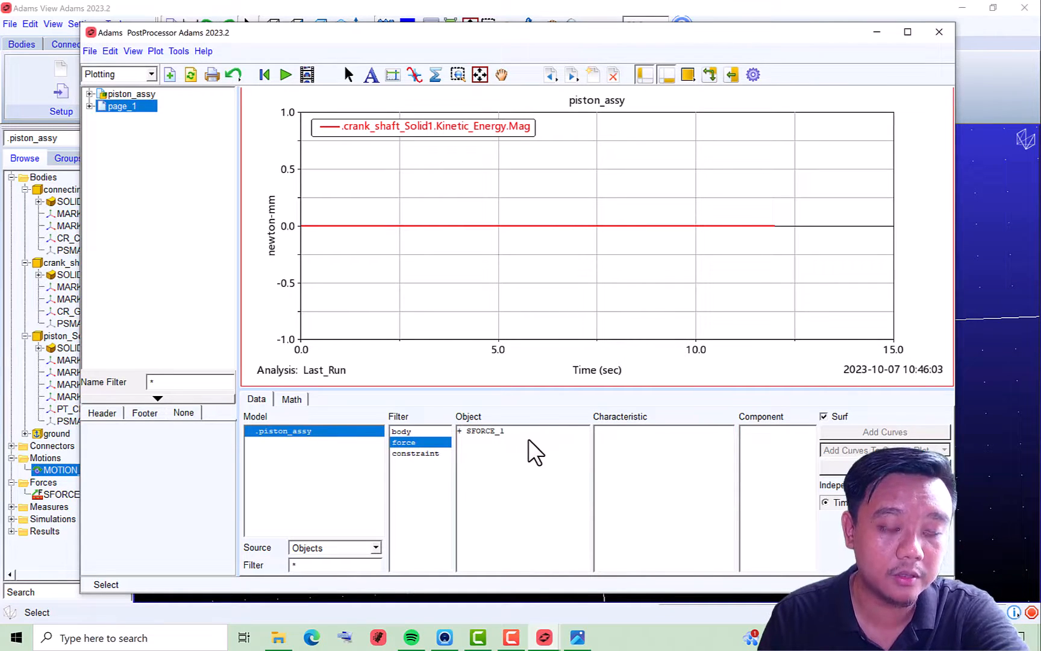
pyautogui.click(523, 432)
pyautogui.click(648, 443)
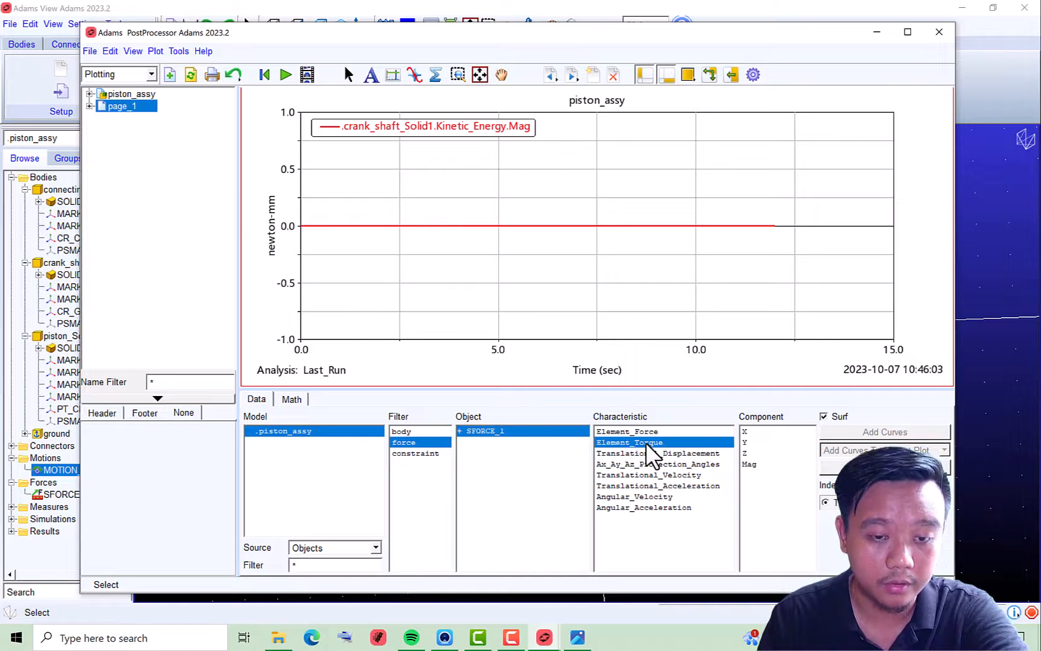
pyautogui.click(754, 465)
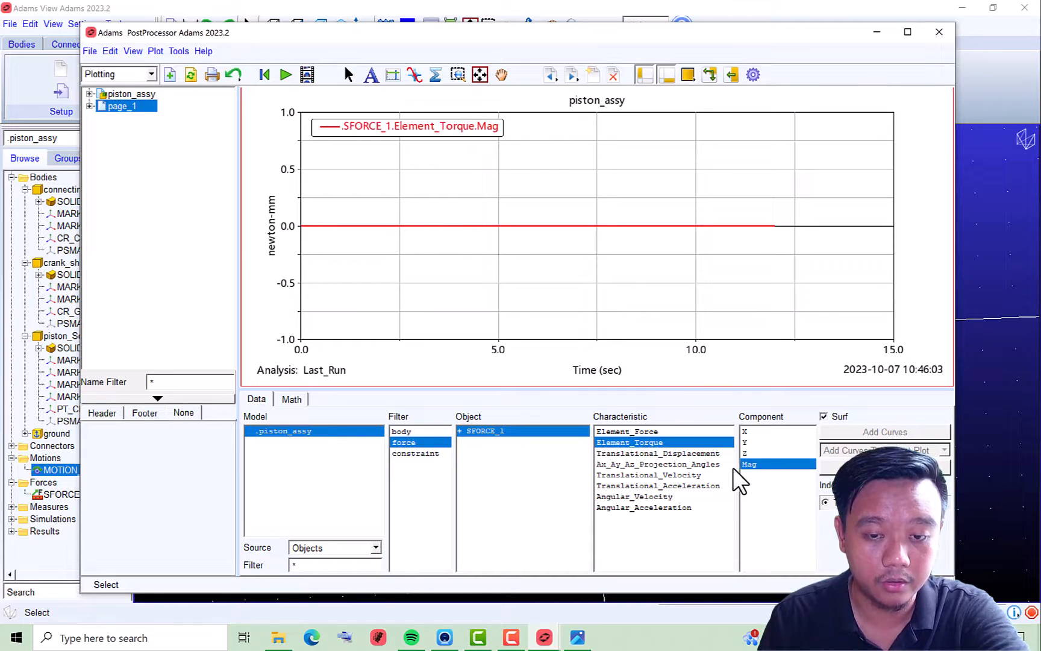
# Check MOTION_1's available characteristics and review SFORCE_1's translational displacement, element torque and element force magnitude plots
pyautogui.click(414, 454)
pyautogui.click(485, 474)
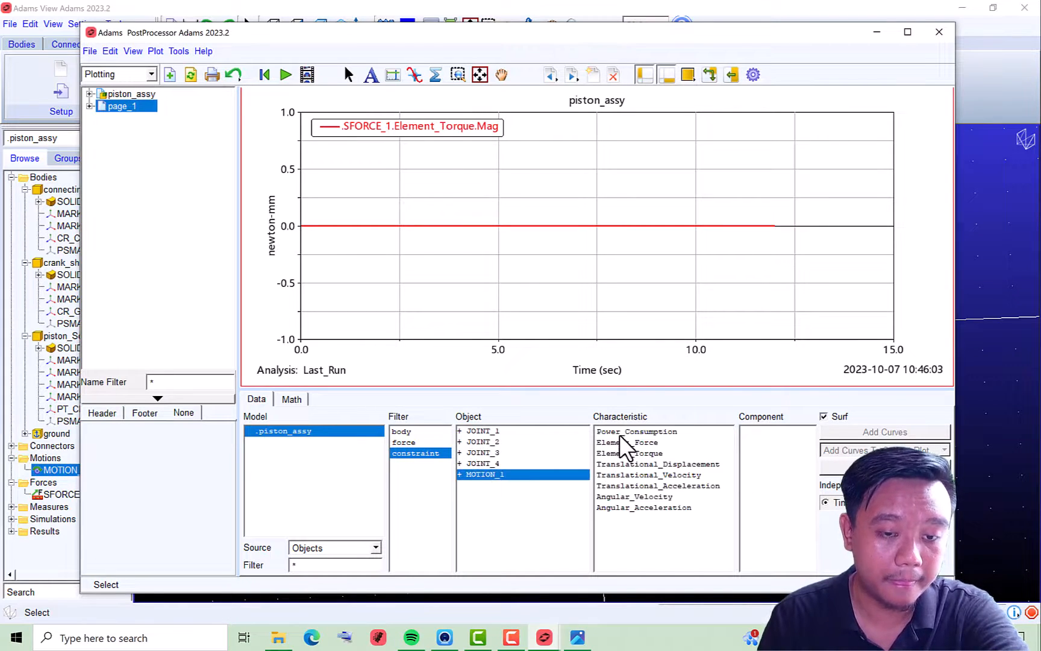
pyautogui.click(423, 444)
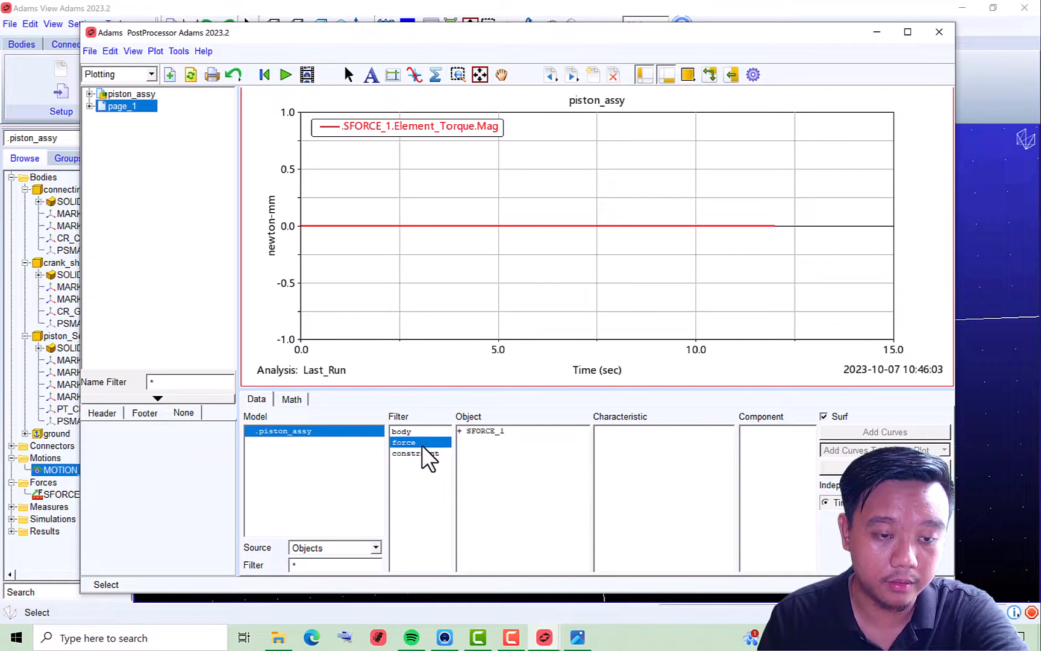
pyautogui.click(490, 432)
pyautogui.click(678, 455)
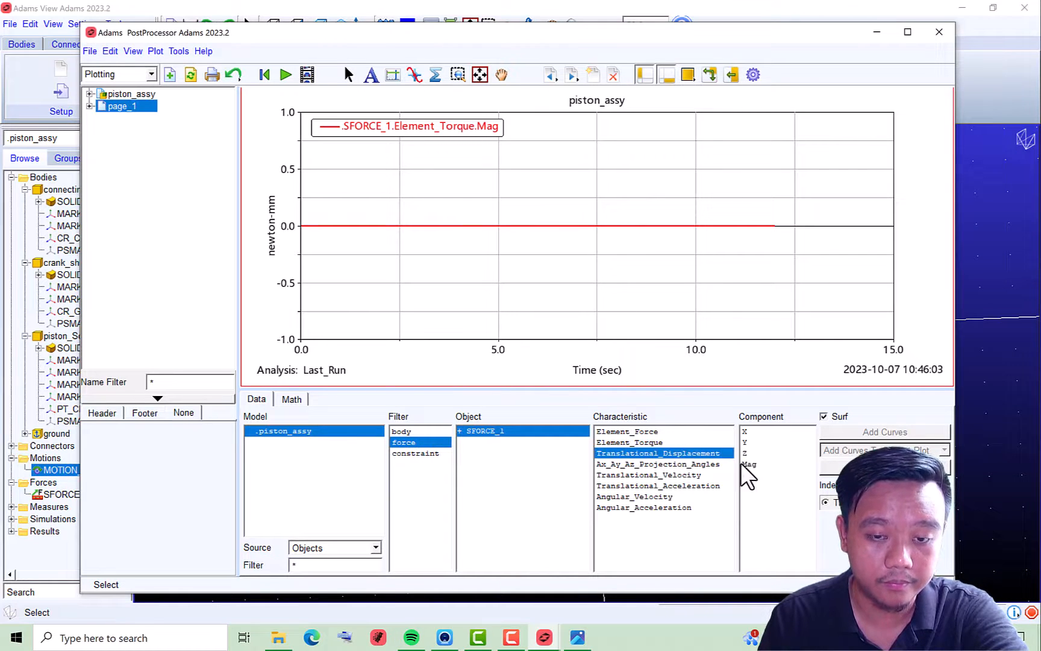
pyautogui.click(747, 464)
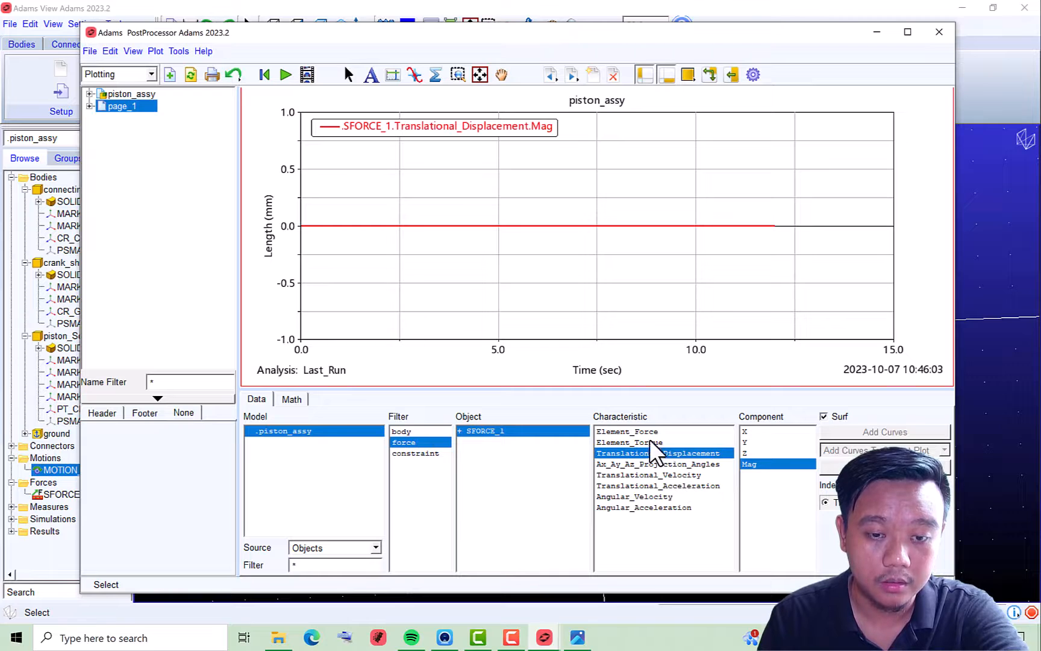
pyautogui.click(650, 442)
pyautogui.click(649, 431)
# Plot the power consumption magnitude of the constraint MOTION_1
pyautogui.click(415, 454)
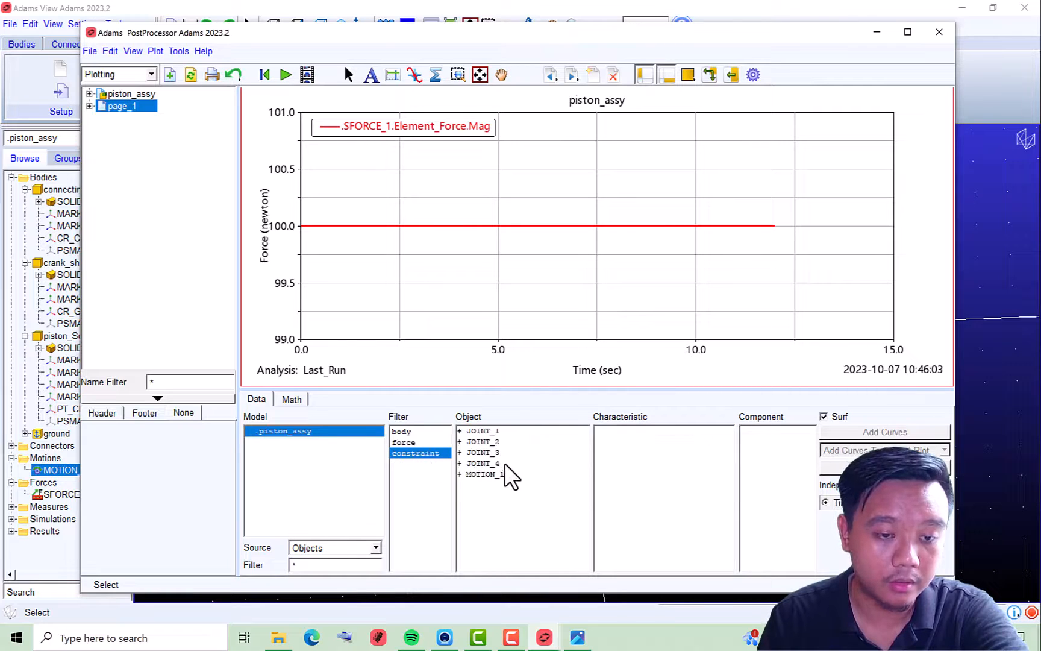
pyautogui.click(504, 474)
pyautogui.click(642, 508)
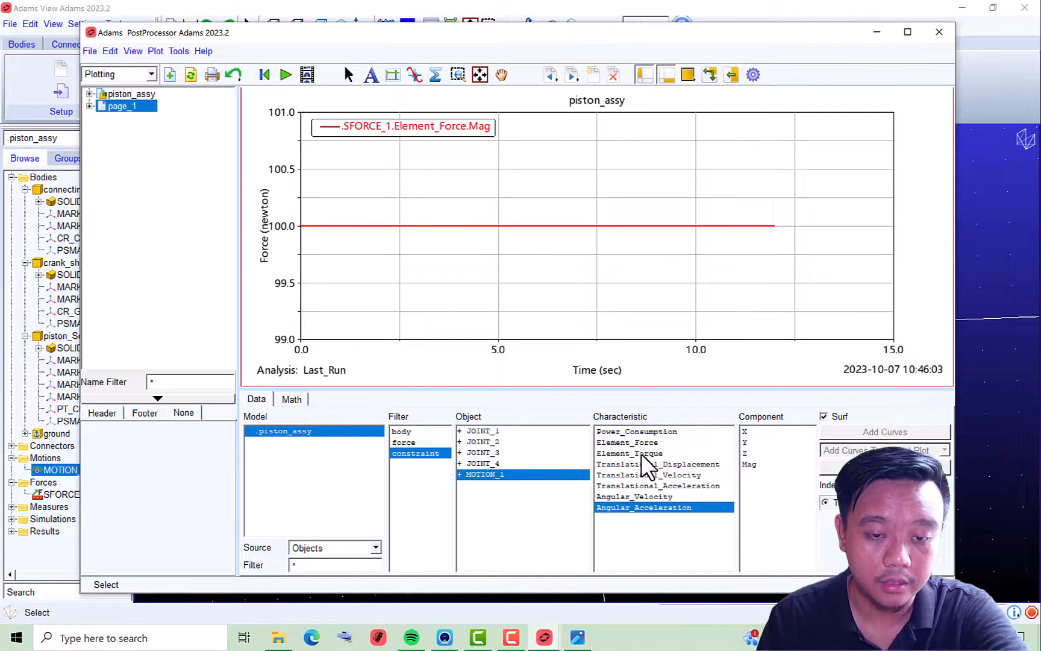
pyautogui.click(652, 430)
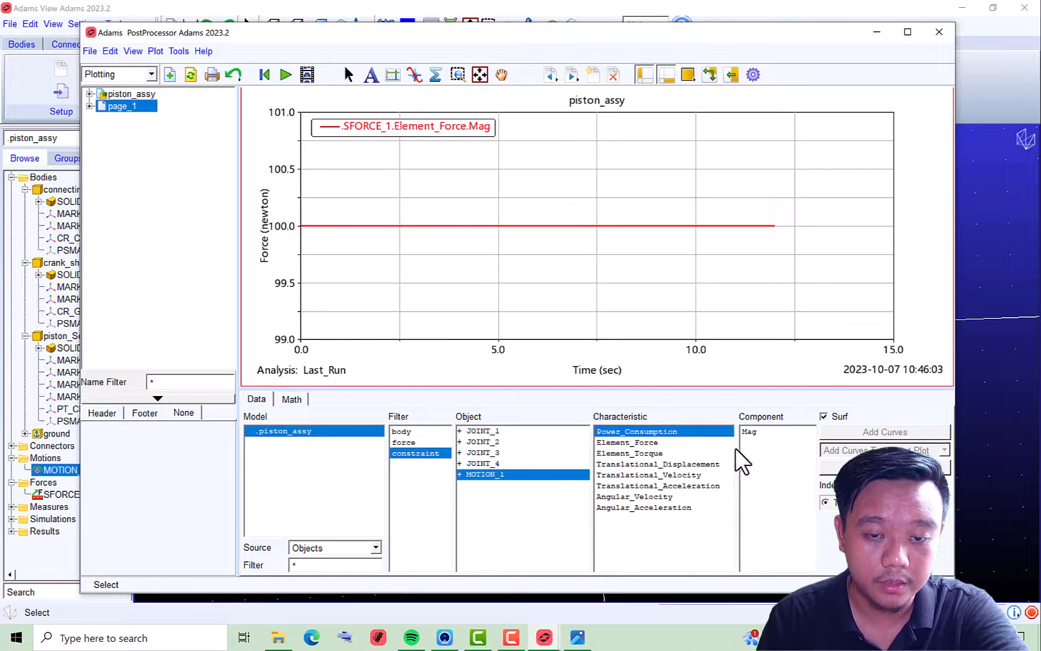
pyautogui.click(753, 432)
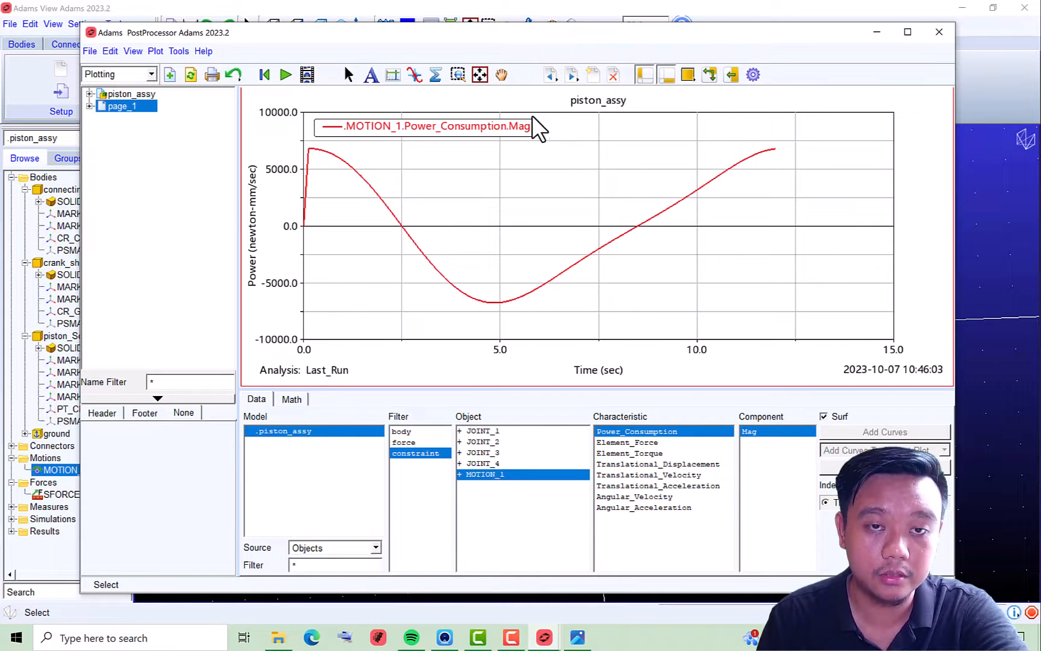
# Maximize the PostProcessor window and set the page layout to two views side by side
pyautogui.doubleClick(528, 38)
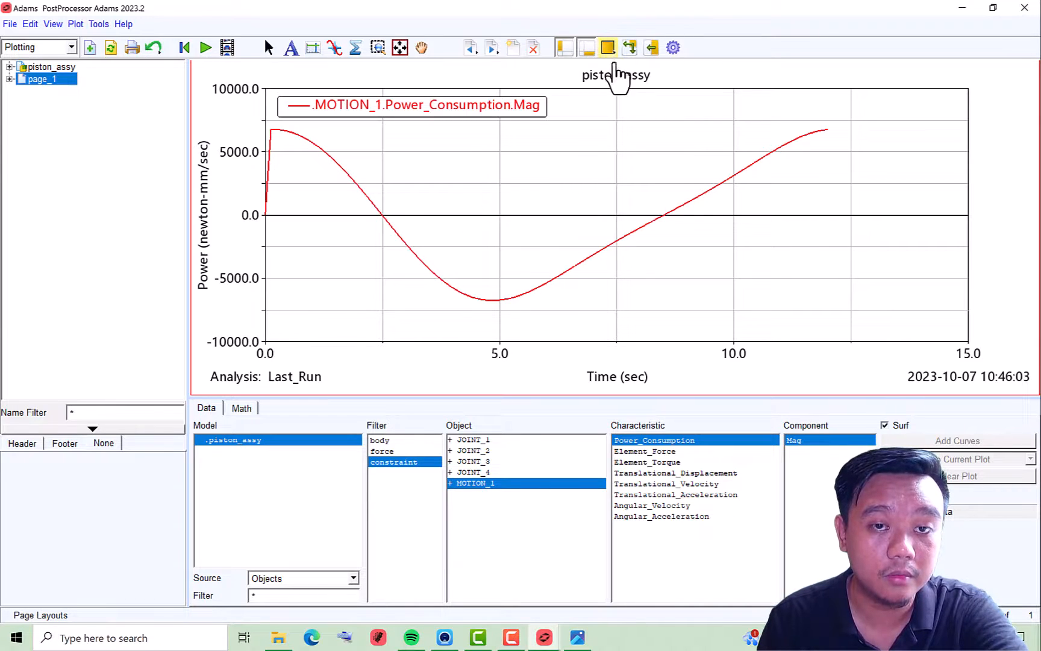
pyautogui.click(582, 49)
pyautogui.click(584, 50)
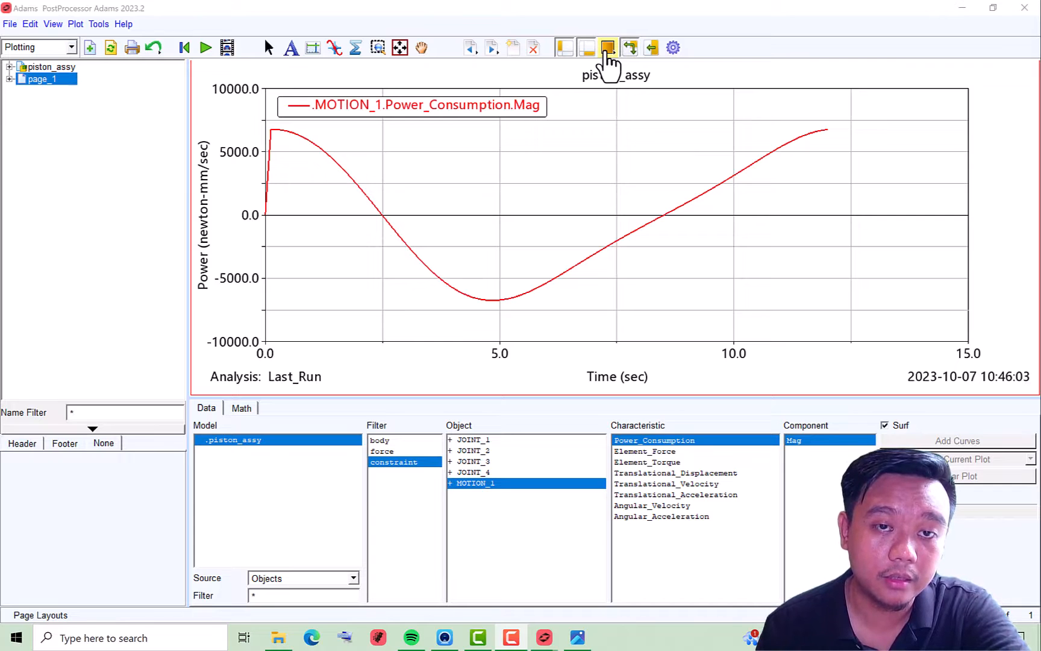
pyautogui.click(607, 51)
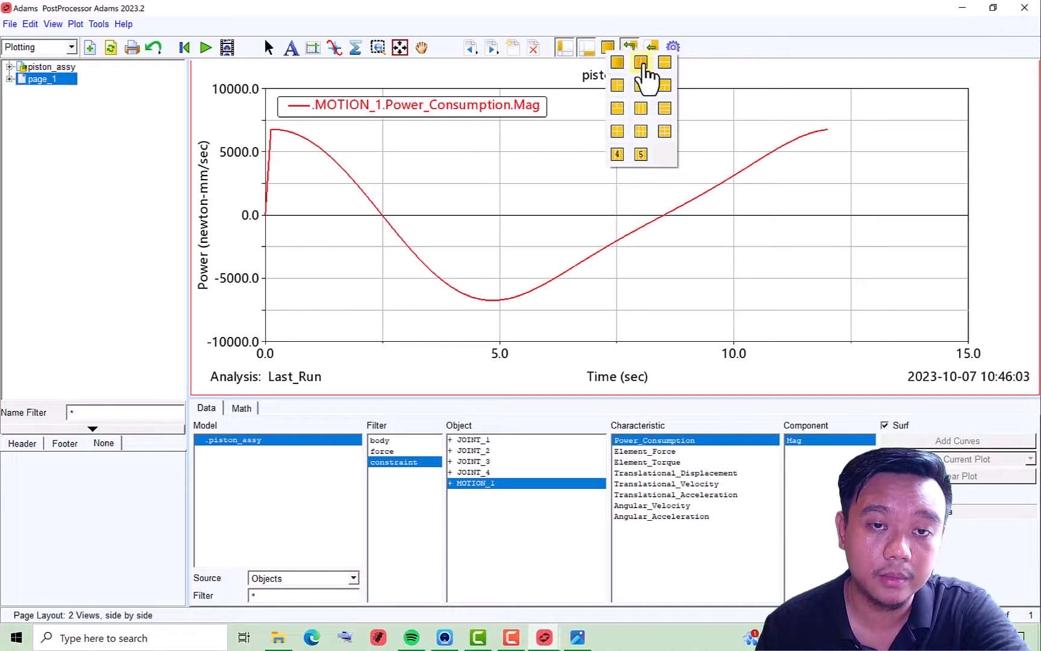
pyautogui.click(642, 63)
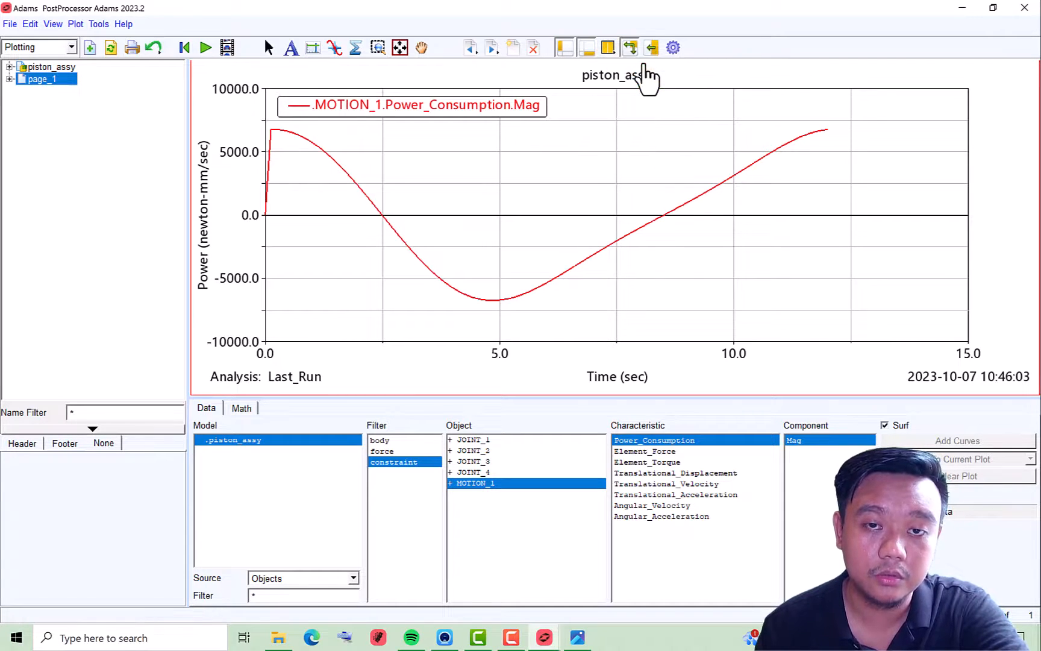
# Load the simulation animation into the empty view beside the power consumption plot
pyautogui.click(806, 256)
pyautogui.click(413, 242)
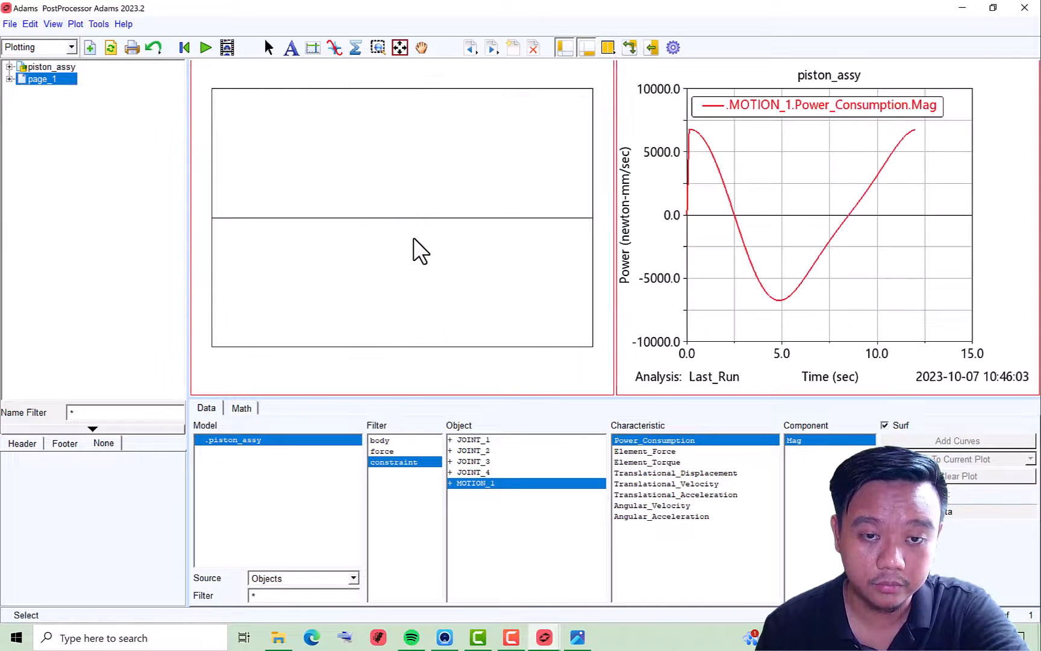
pyautogui.rightClick(408, 161)
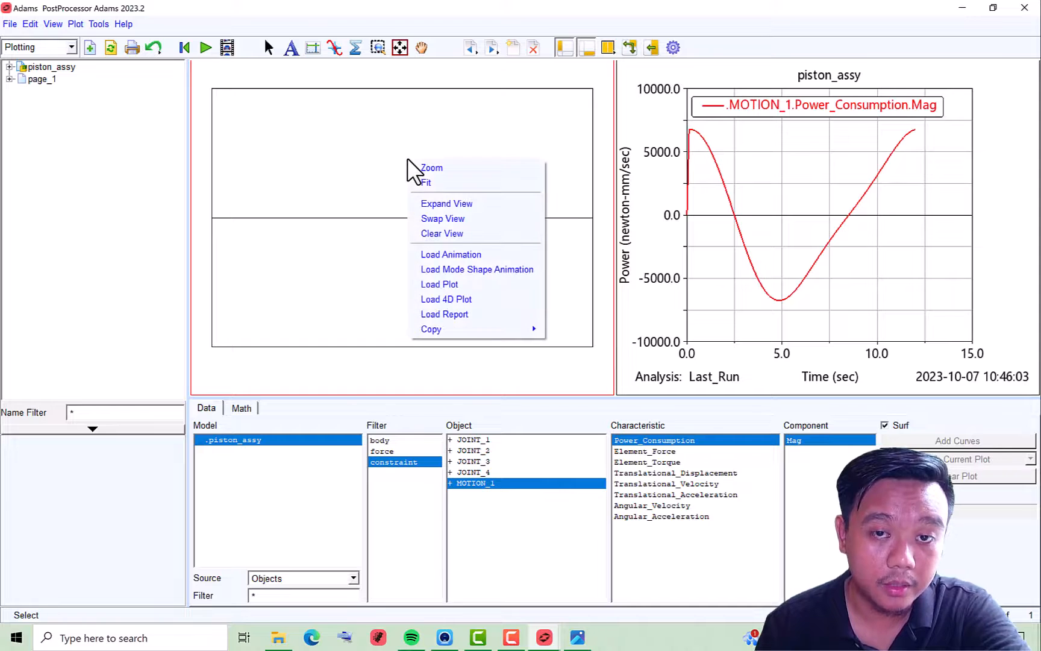
pyautogui.click(480, 256)
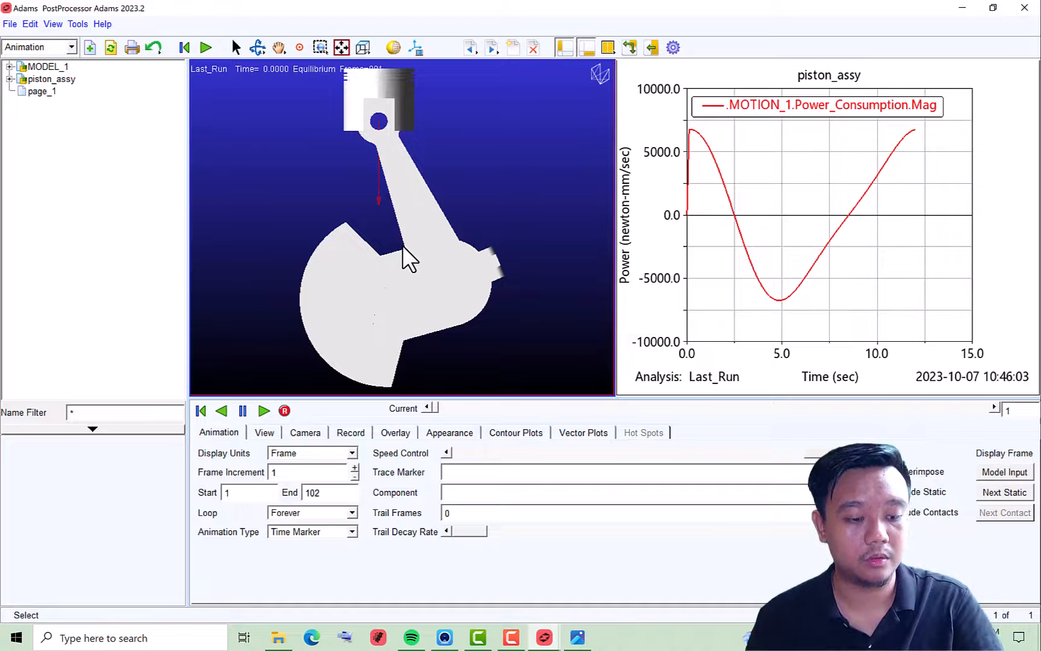
# Play the assembly animation alongside the power consumption plot, with the whole mechanism framed at an angled 3D view
pyautogui.press('t')
pyautogui.moveTo(410, 244); pyautogui.dragTo(440, 253)
pyautogui.press('z')
pyautogui.press('t')
pyautogui.press('r')
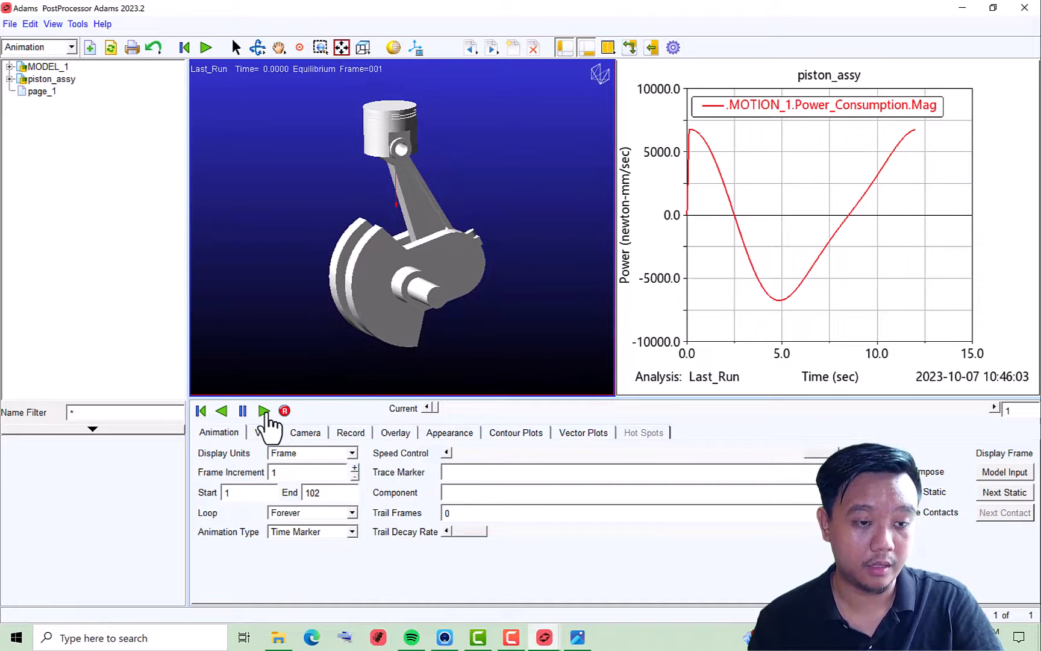
pyautogui.click(264, 411)
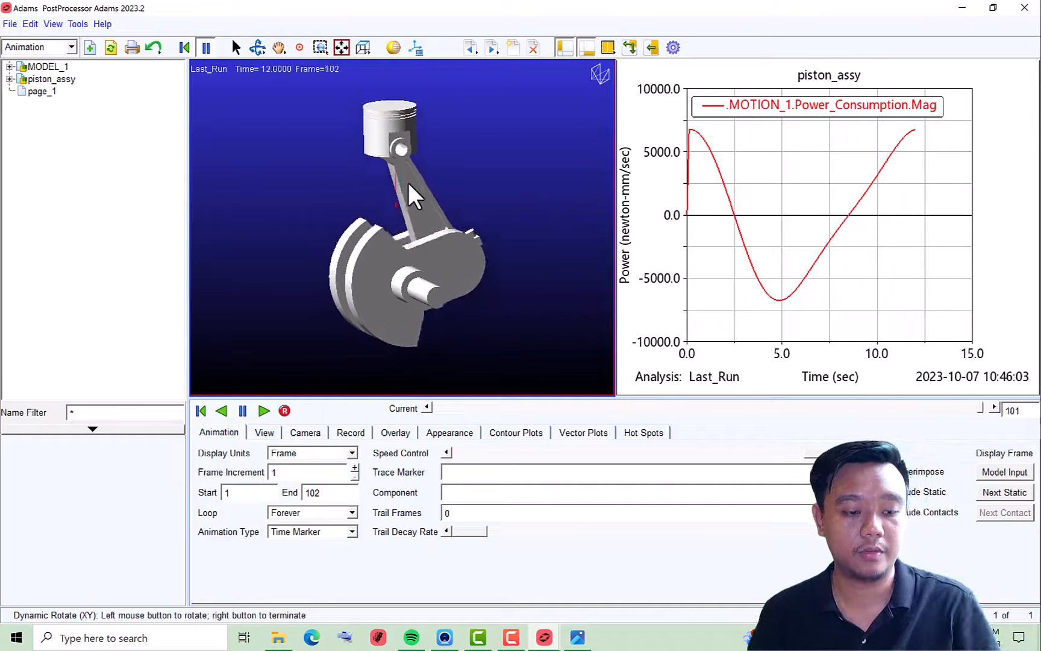
pyautogui.press('z')
pyautogui.moveTo(371, 199); pyautogui.dragTo(374, 214)
pyautogui.press('r')
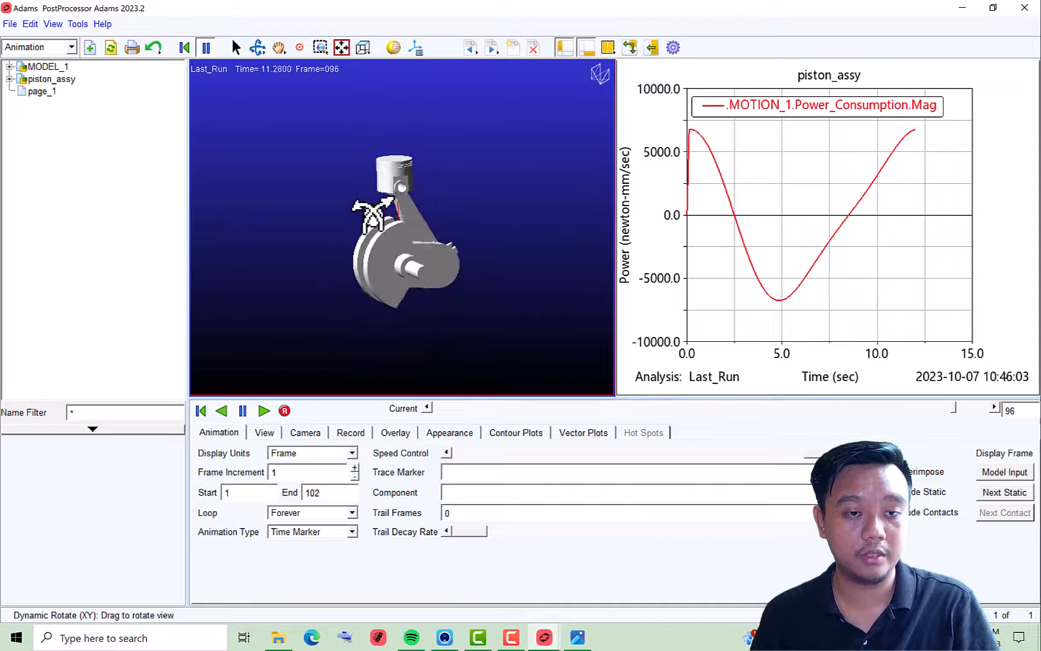
pyautogui.press('t')
pyautogui.moveTo(440, 224); pyautogui.dragTo(452, 232)
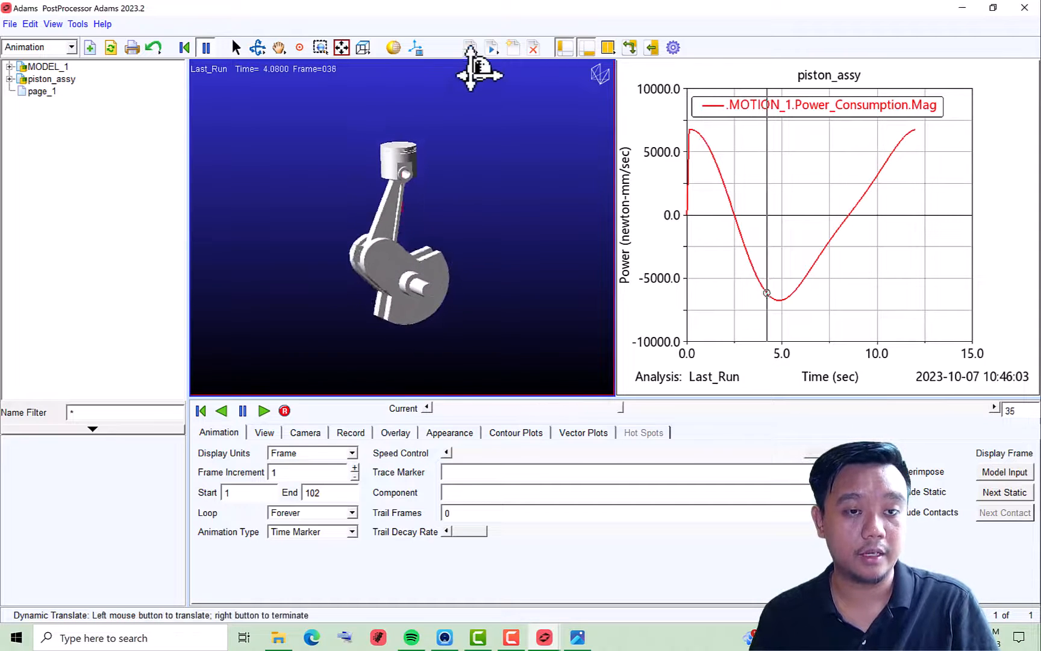